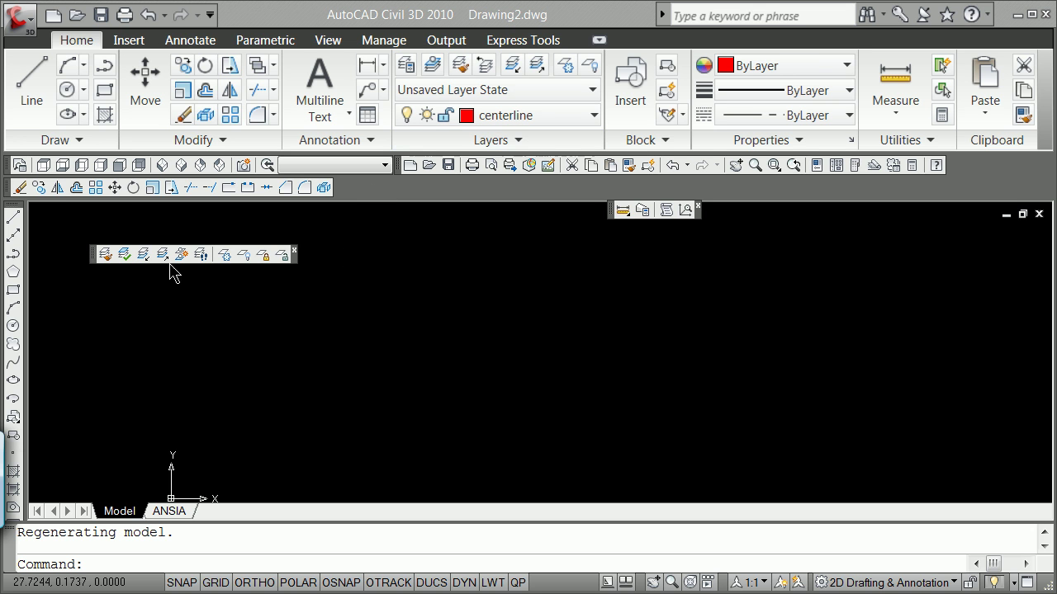
Show the floating Layers toolbar and pick the object layer in the Layer Properties Manager.
{"action": "right_click", "coordinate": [9, 188]}
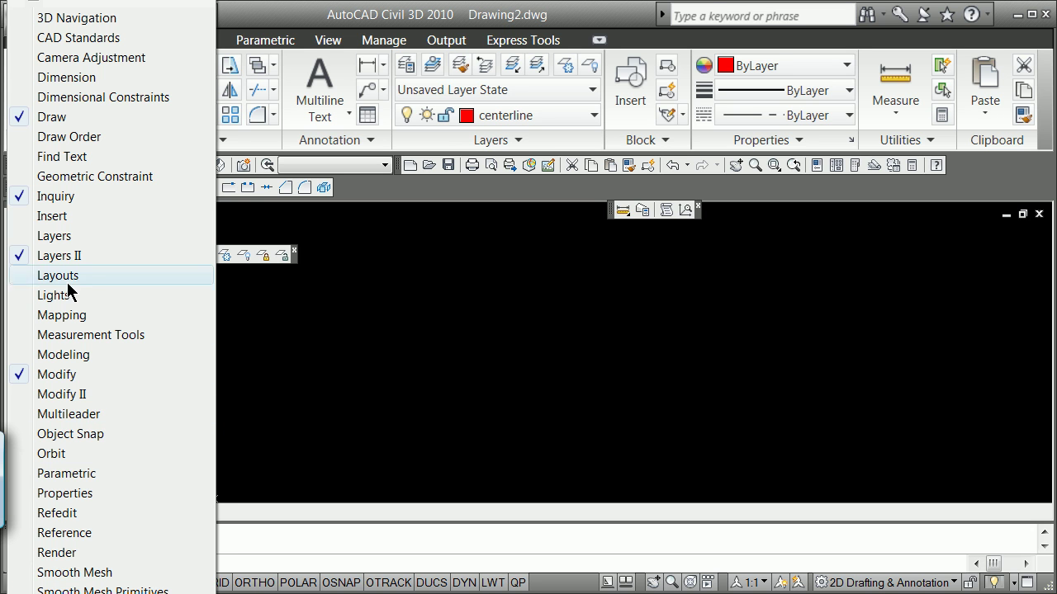
{"action": "left_click", "coordinate": [51, 236]}
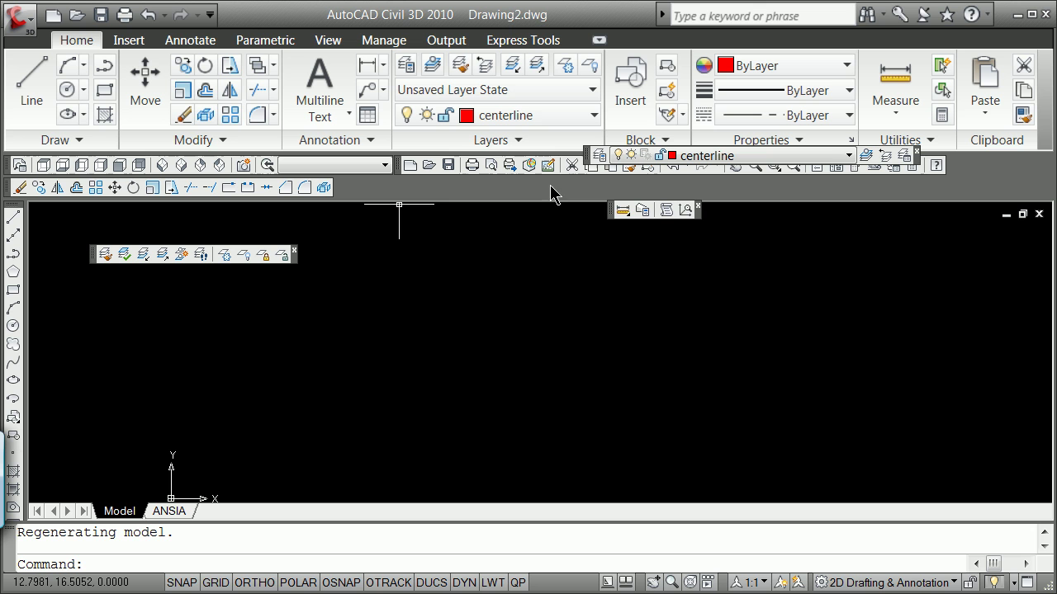
{"action": "left_click", "coordinate": [597, 156]}
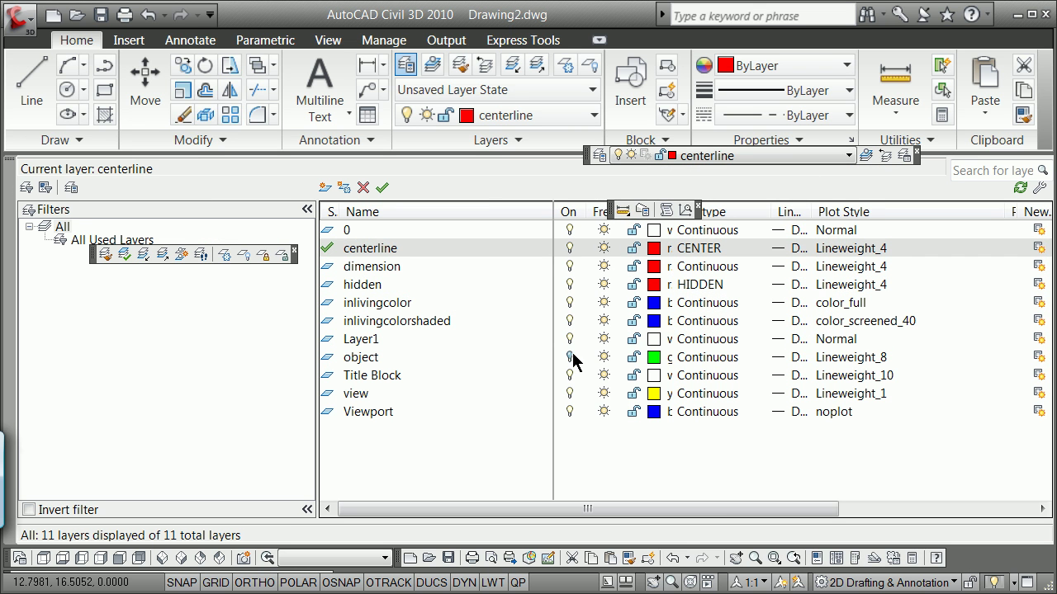
{"action": "left_click", "coordinate": [572, 358]}
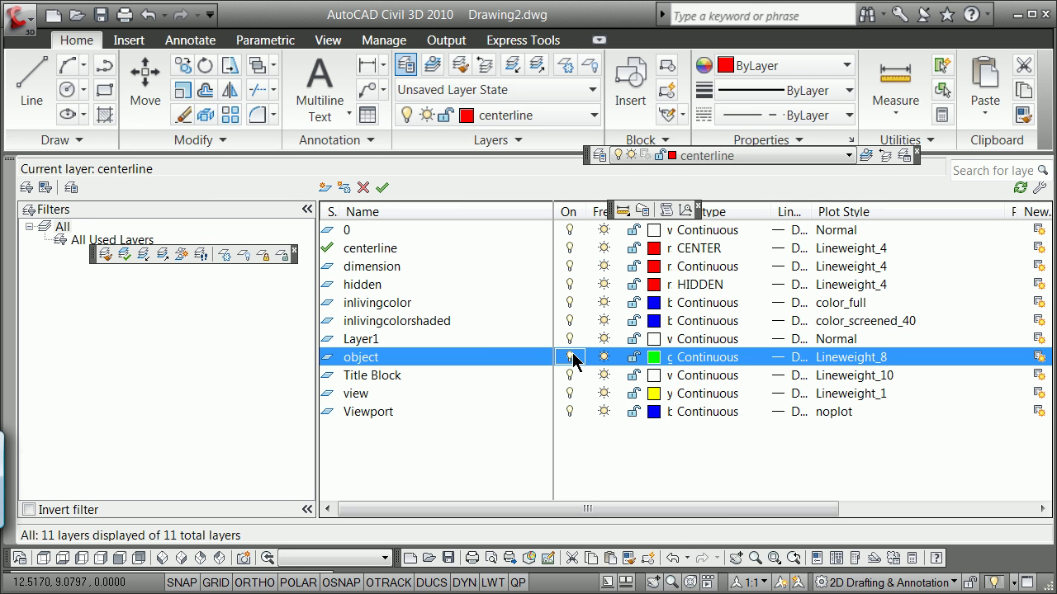
{"action": "left_click", "coordinate": [9, 166]}
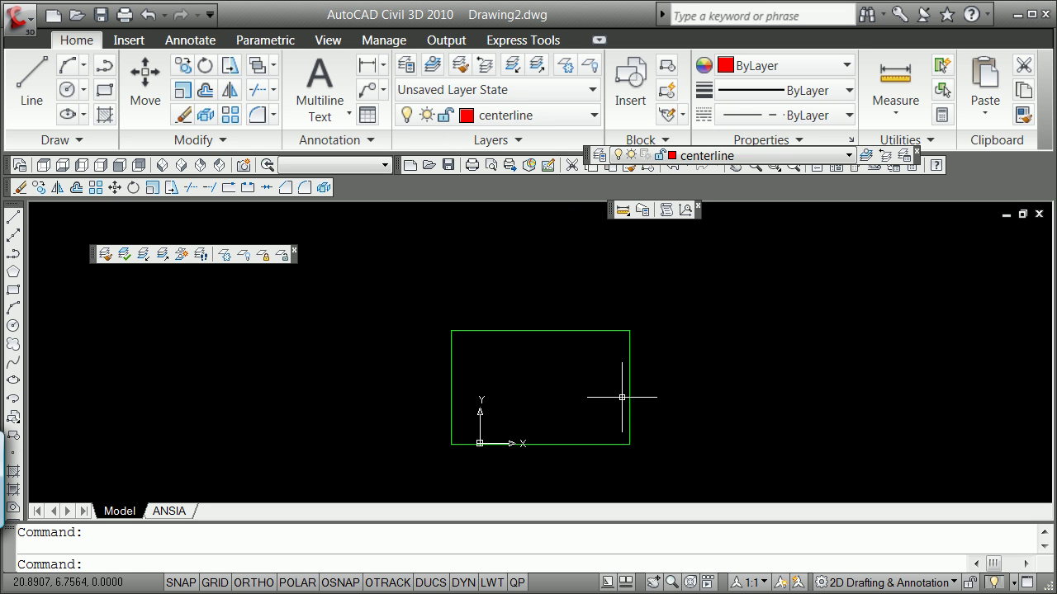
Erase the existing green rectangle.
{"action": "type", "text": "e"}
{"action": "key", "text": "Return"}
{"action": "left_click", "coordinate": [629, 374]}
{"action": "key", "text": "Return"}
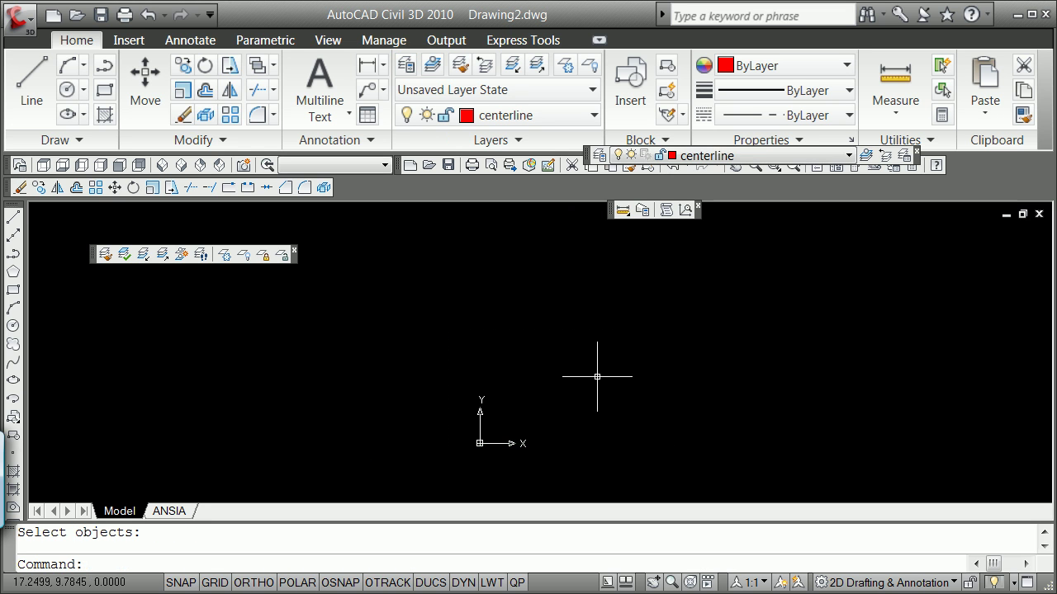
Make object the current layer and draw a 2 by 3 rectangle using @2,3.
{"action": "left_click", "coordinate": [580, 118]}
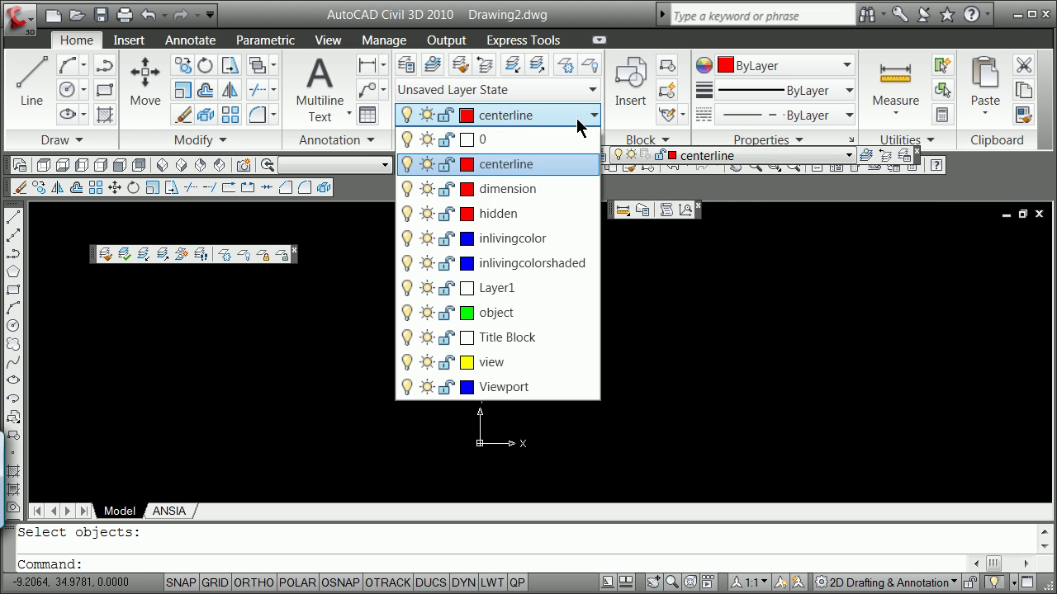
{"action": "left_click", "coordinate": [498, 313]}
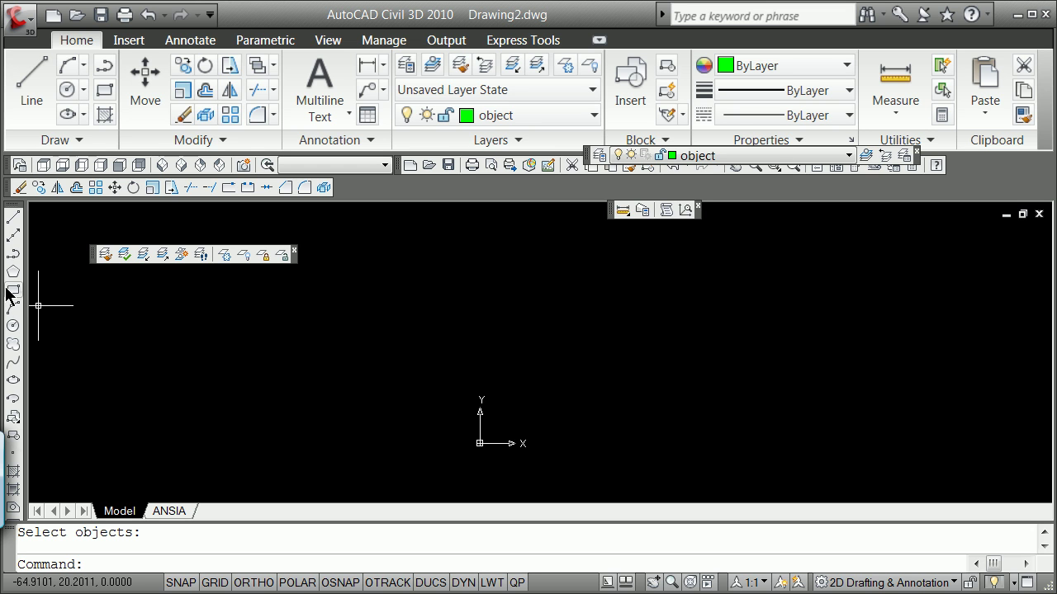
{"action": "left_click", "coordinate": [13, 292]}
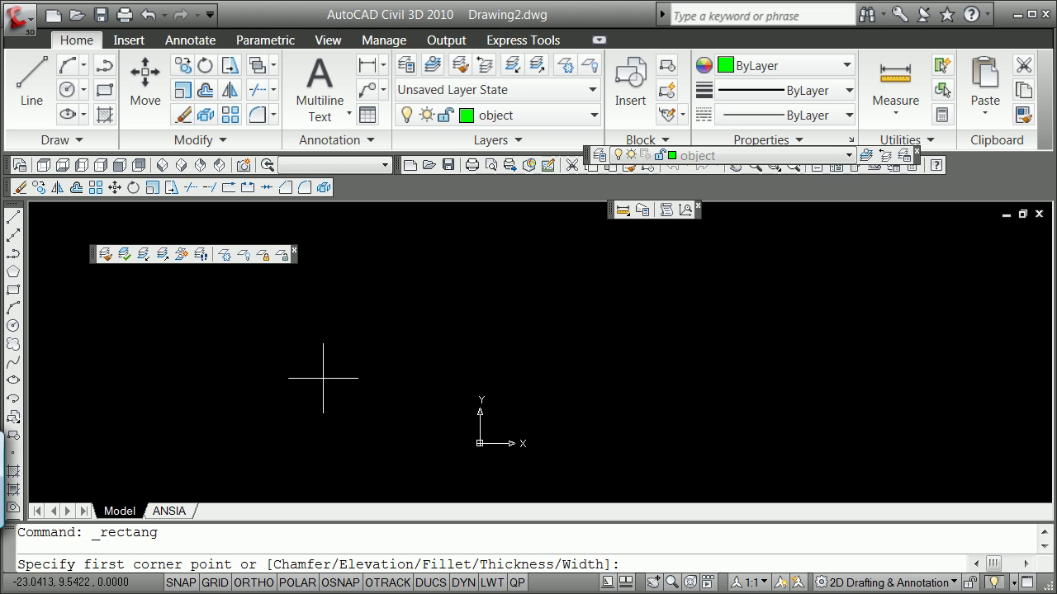
{"action": "left_click", "coordinate": [502, 420]}
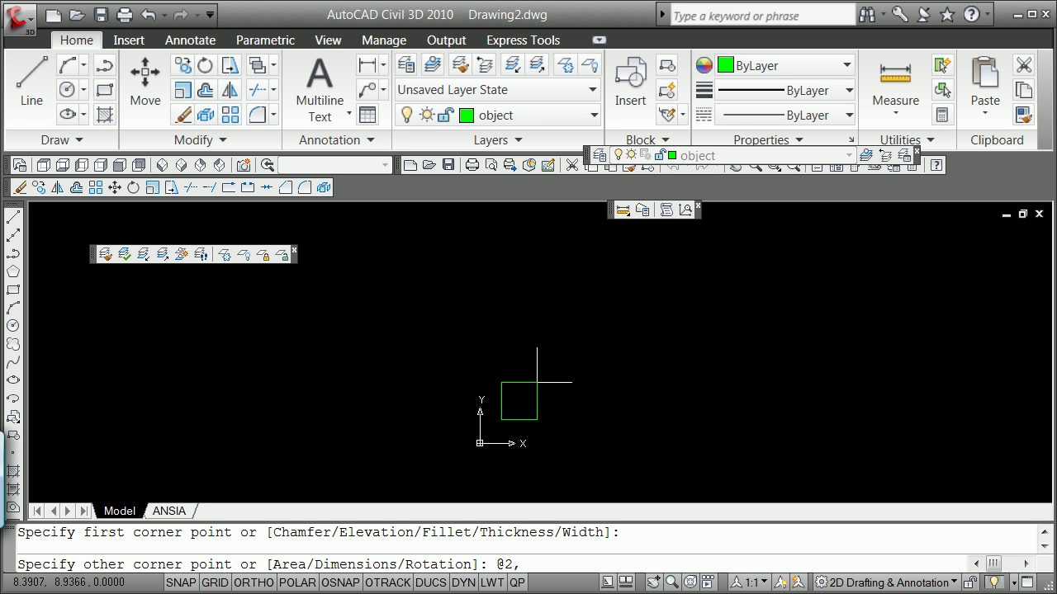
{"action": "type", "text": "@2,3"}
{"action": "key", "text": "Return"}
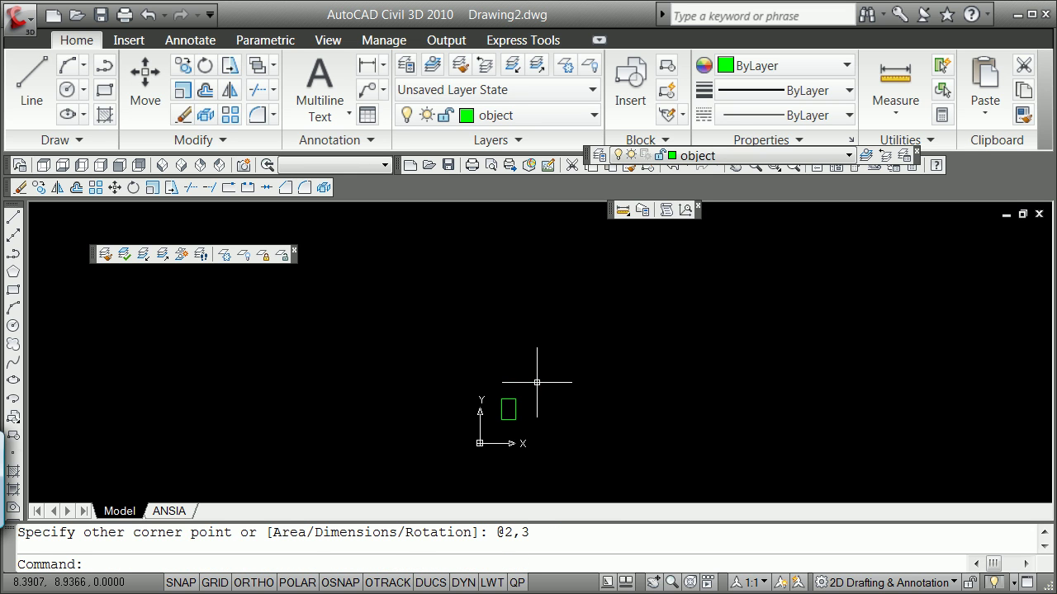
{"action": "scroll", "coordinate": [512, 424], "scroll_direction": "up", "scroll_amount": 5}
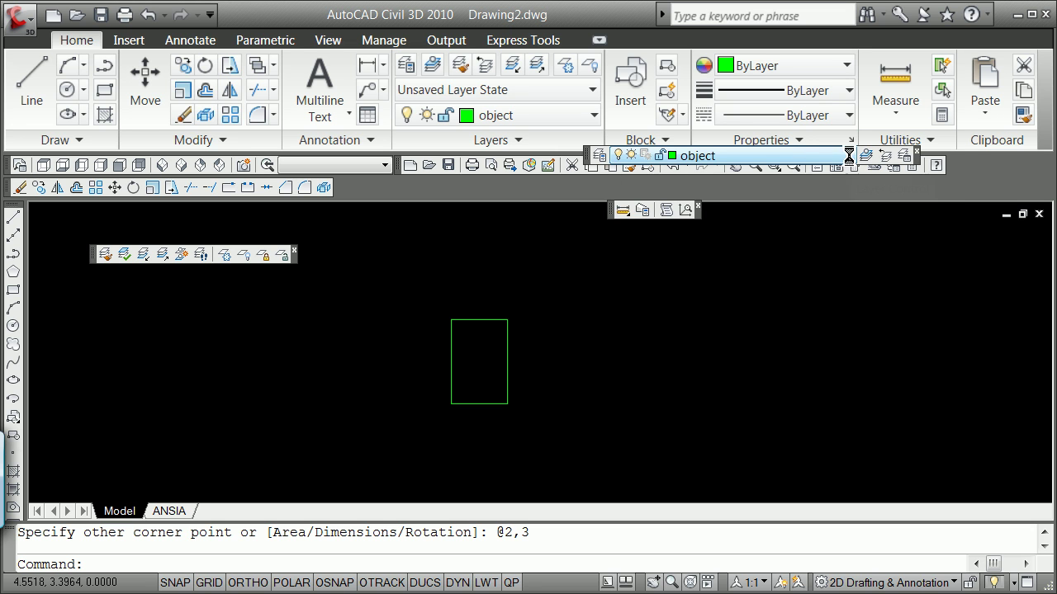
Make centerline the current layer and turn on dynamic UCS.
{"action": "left_click", "coordinate": [849, 155]}
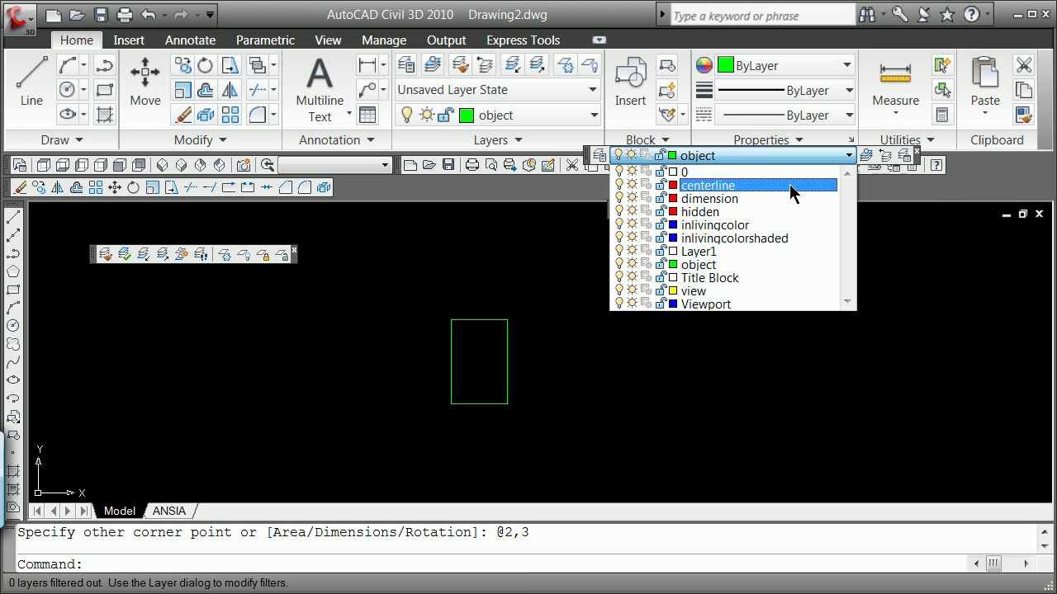
{"action": "left_click", "coordinate": [723, 189]}
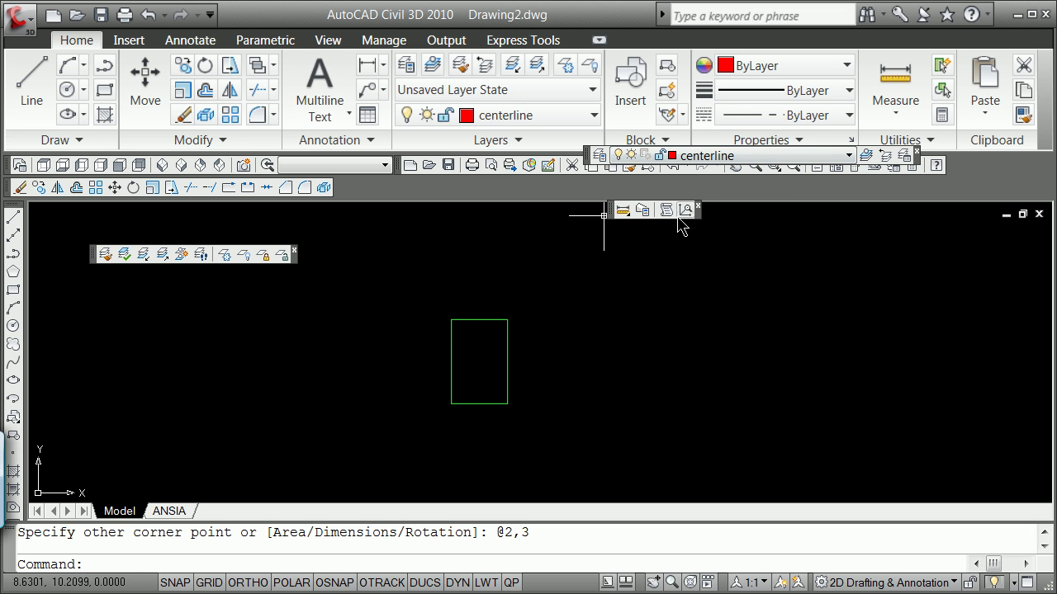
{"action": "key", "text": "F6"}
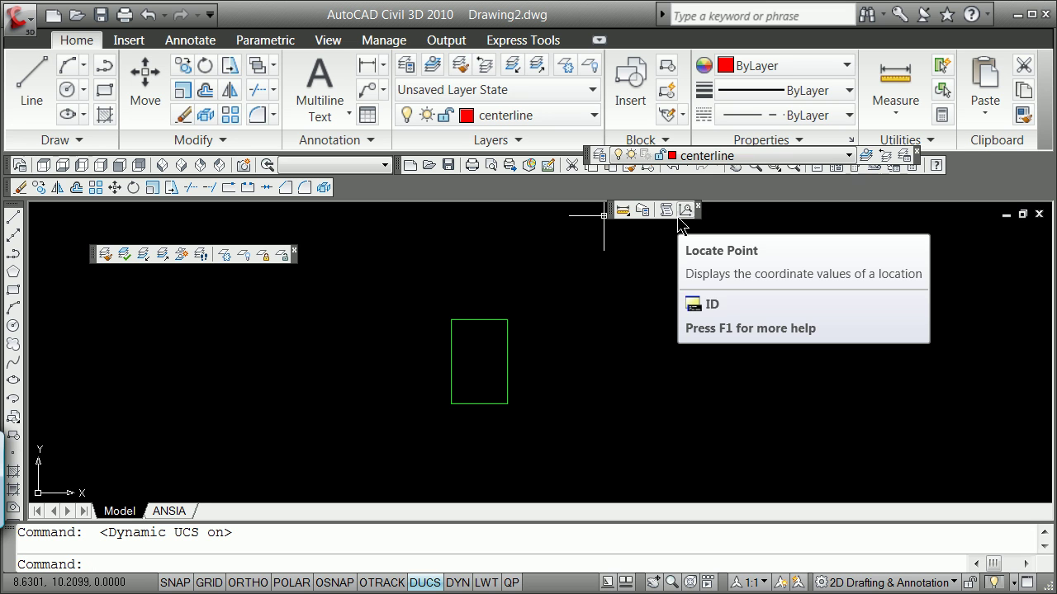
{"action": "left_click", "coordinate": [582, 341]}
{"action": "left_click", "coordinate": [582, 341]}
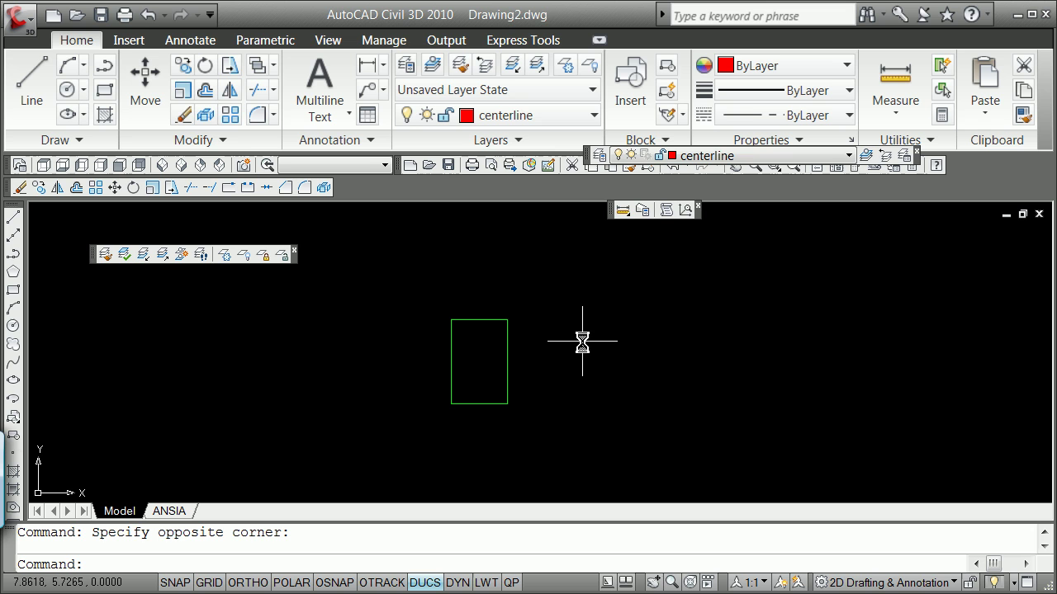
Start a LINE, place a stray point, then cancel it.
{"action": "type", "text": "line"}
{"action": "key", "text": "Return"}
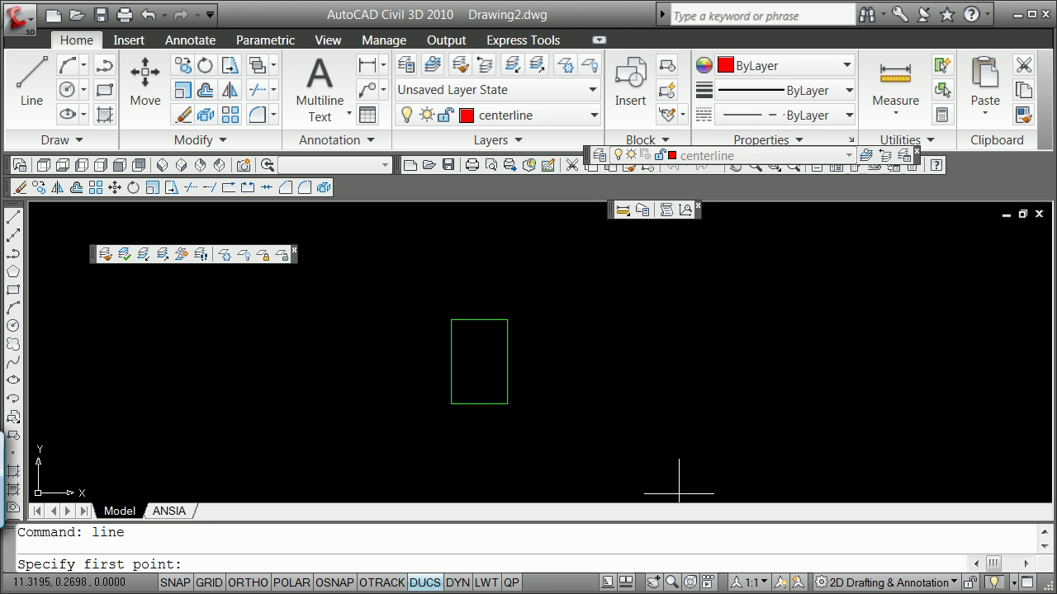
{"action": "key", "text": "Return"}
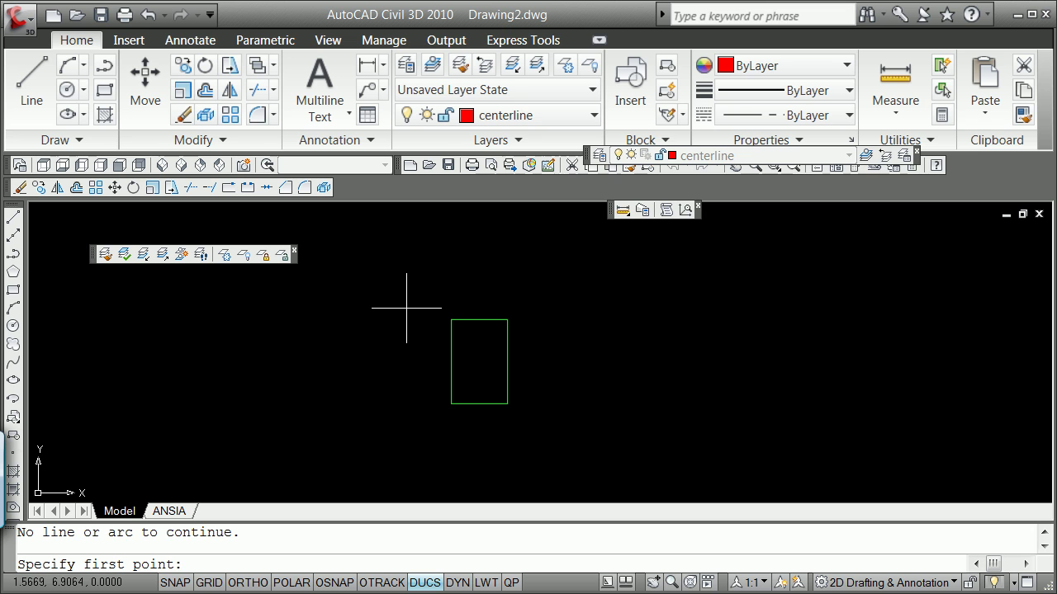
{"action": "left_click", "coordinate": [367, 324]}
{"action": "left_click", "coordinate": [366, 324]}
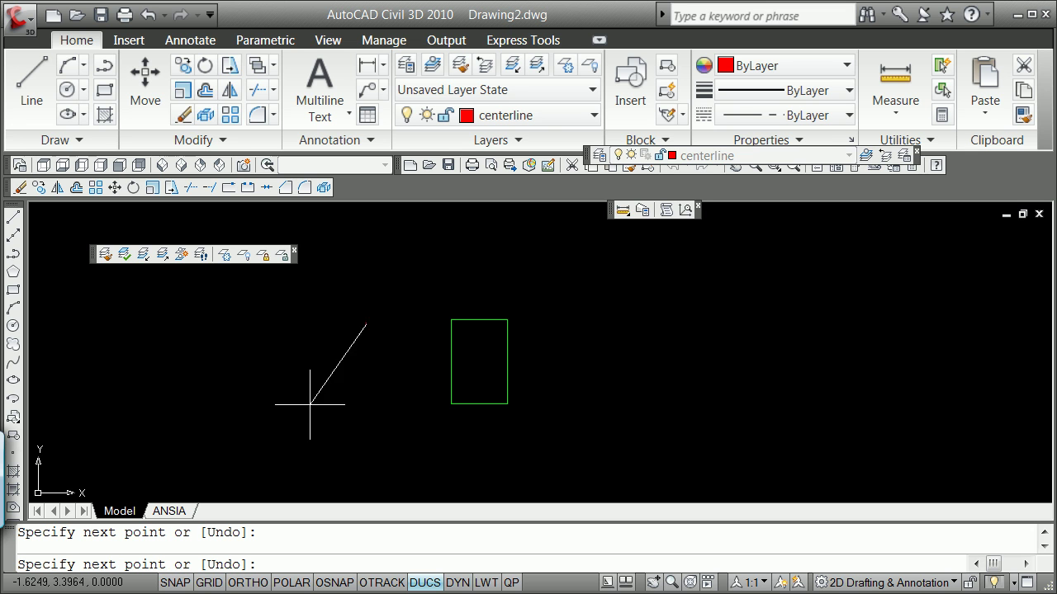
{"action": "key", "text": "Escape"}
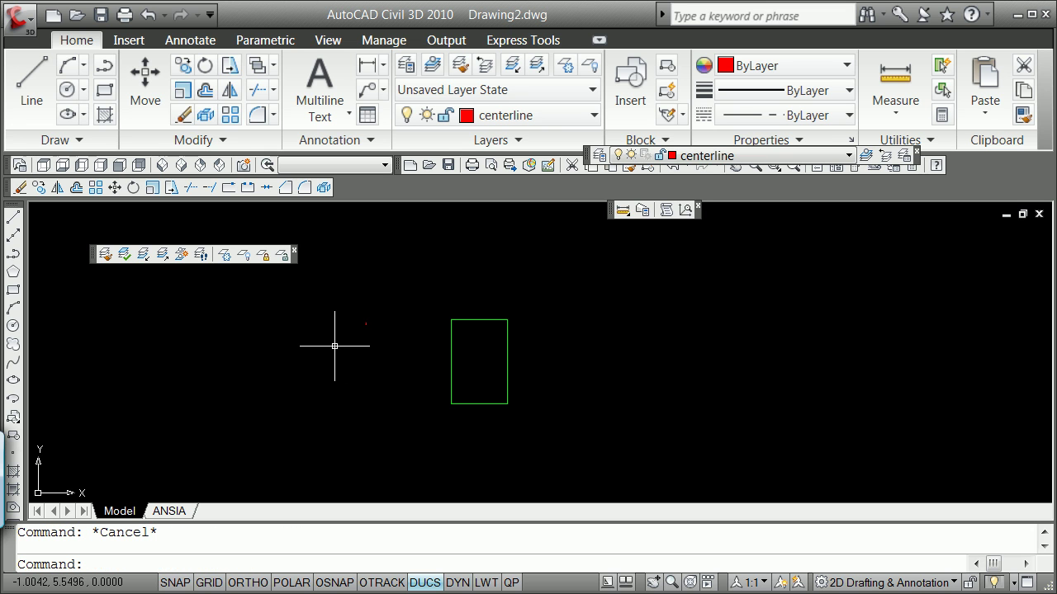
Erase the stray red line using a window selection.
{"action": "type", "text": "e"}
{"action": "key", "text": "Return"}
{"action": "type", "text": "w"}
{"action": "key", "text": "Return"}
{"action": "left_click", "coordinate": [354, 346]}
{"action": "left_click", "coordinate": [388, 299]}
{"action": "key", "text": "Return"}
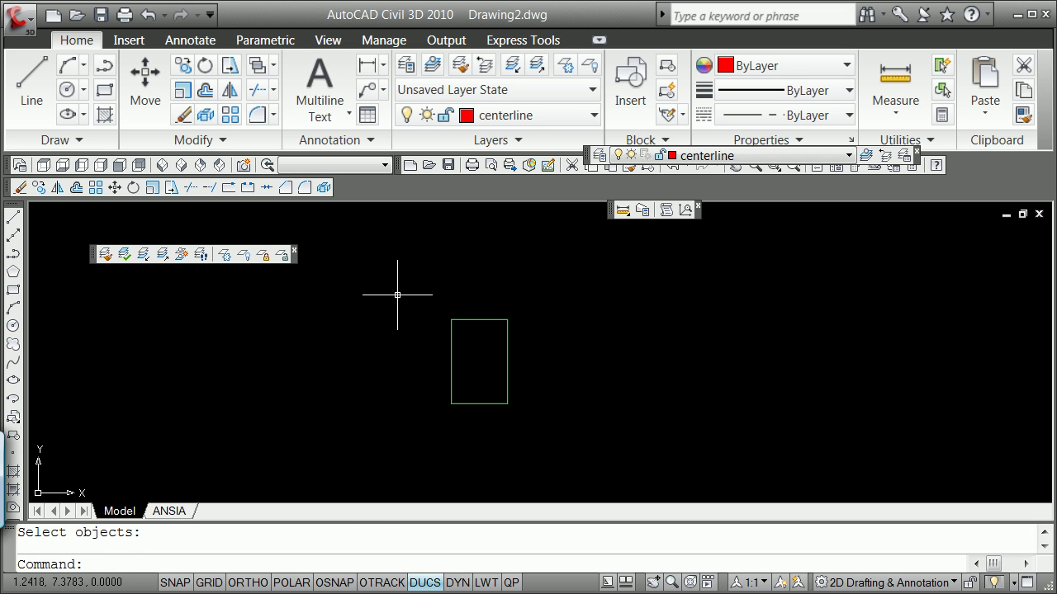
{"action": "type", "text": "l"}
{"action": "key", "text": "Return"}
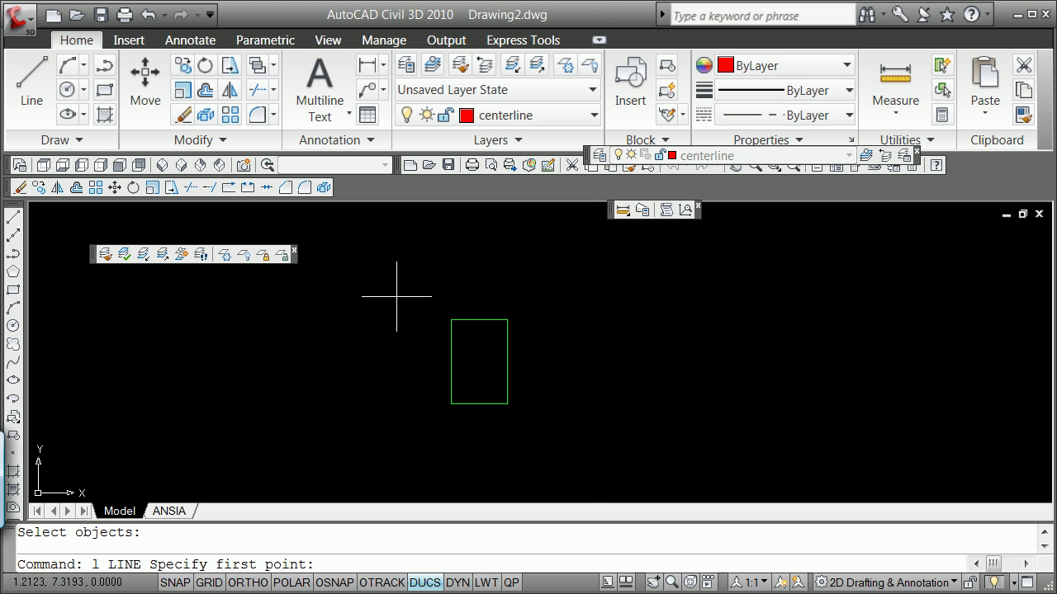
Draw the centerline from the rectangle's top-edge midpoint to its bottom-edge midpoint.
{"action": "right_click", "coordinate": [397, 295], "text": "shift"}
{"action": "left_click", "coordinate": [480, 417]}
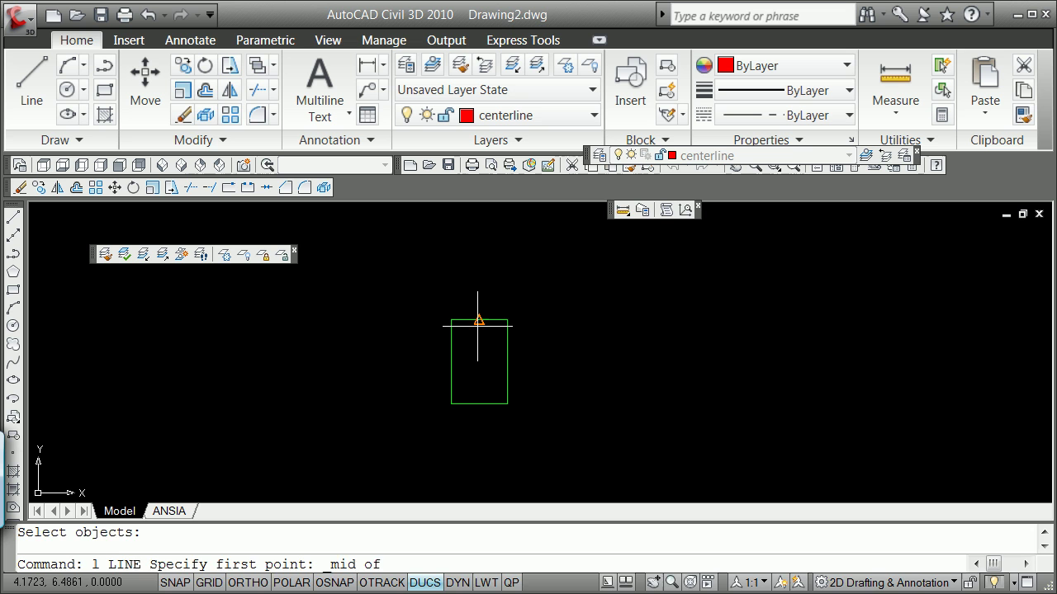
{"action": "left_click", "coordinate": [478, 319]}
{"action": "right_click", "coordinate": [497, 376], "text": "shift"}
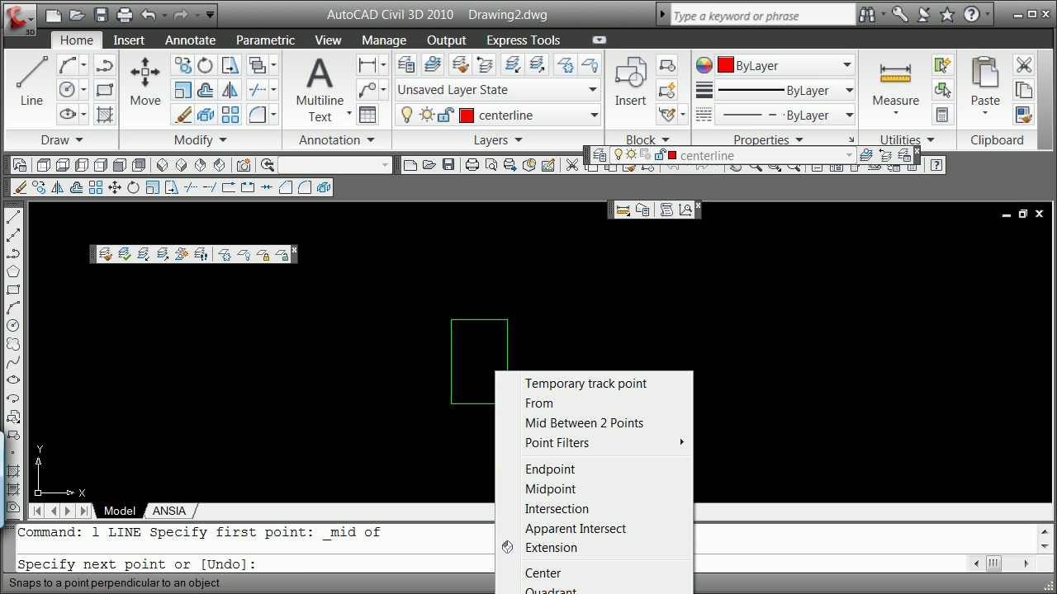
{"action": "left_click", "coordinate": [544, 489]}
{"action": "left_click", "coordinate": [478, 404]}
{"action": "key", "text": "Return"}
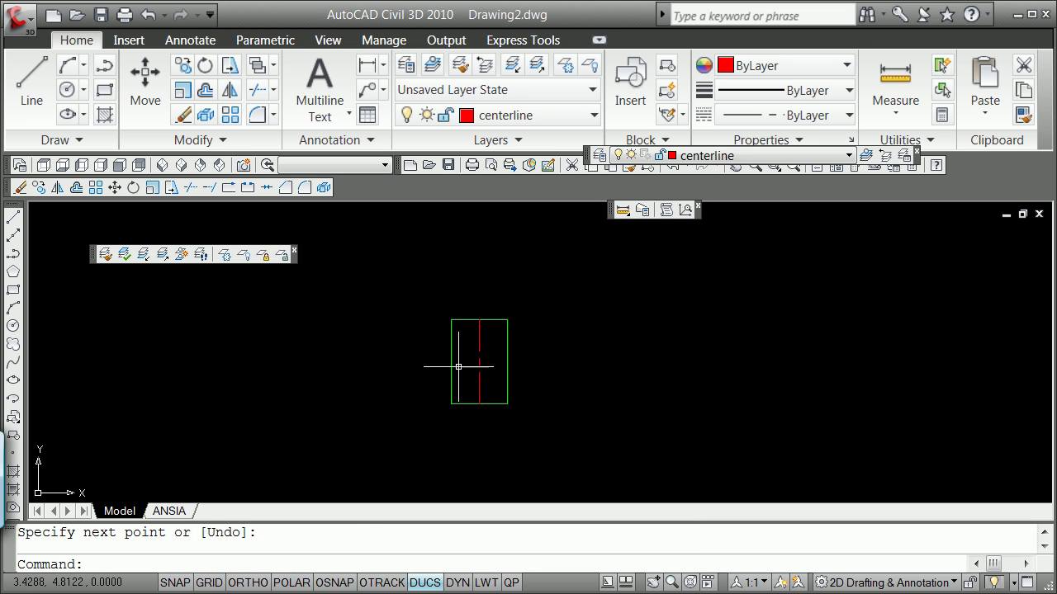
Offset the red centerline 1/4 to the right.
{"action": "scroll", "coordinate": [467, 347], "scroll_direction": "up", "scroll_amount": 2}
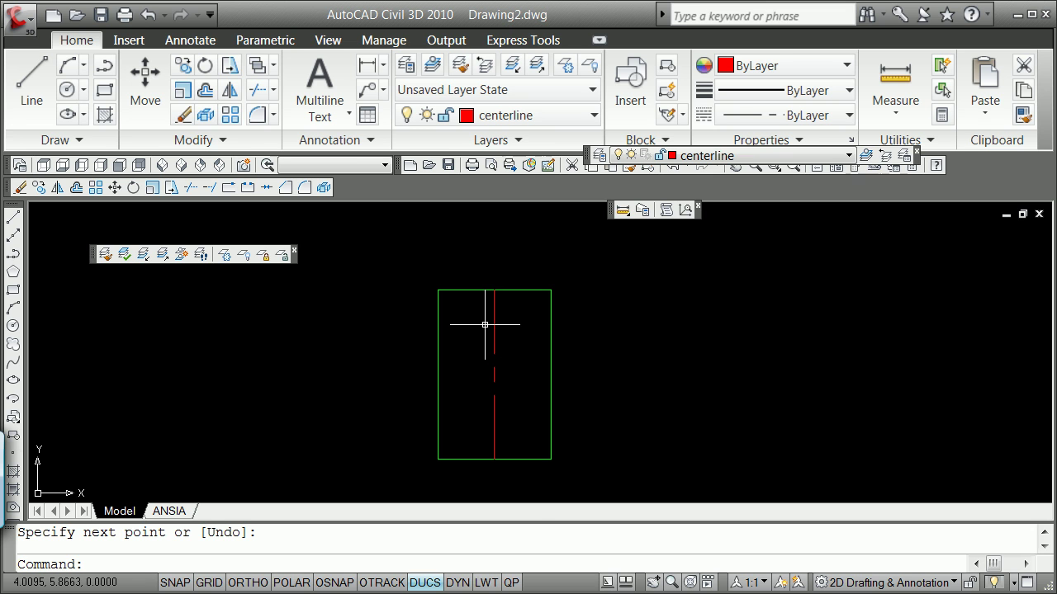
{"action": "type", "text": "o"}
{"action": "key", "text": "Return"}
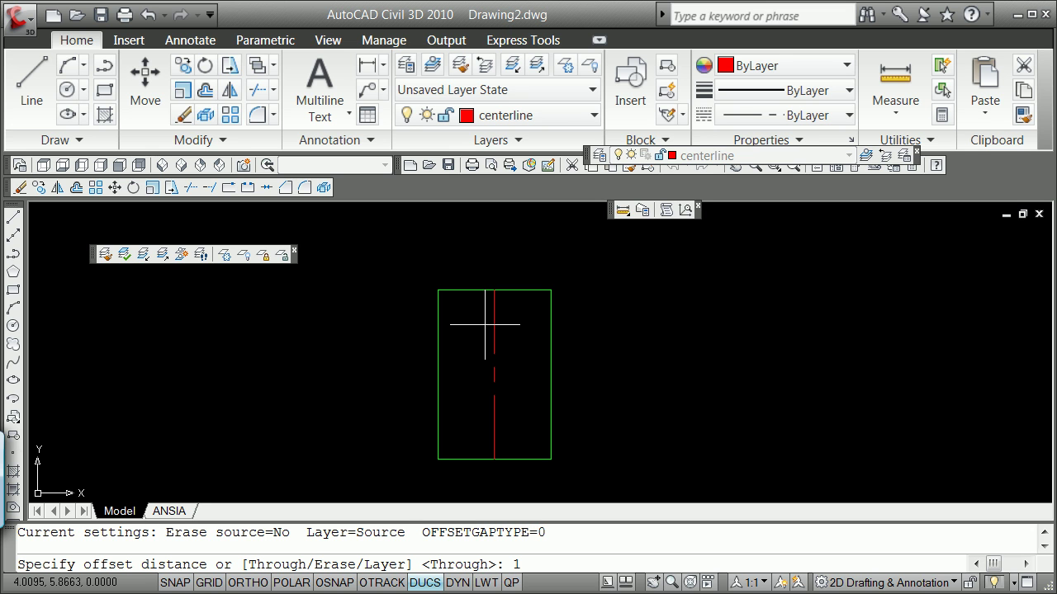
{"action": "type", "text": "1/4"}
{"action": "key", "text": "Return"}
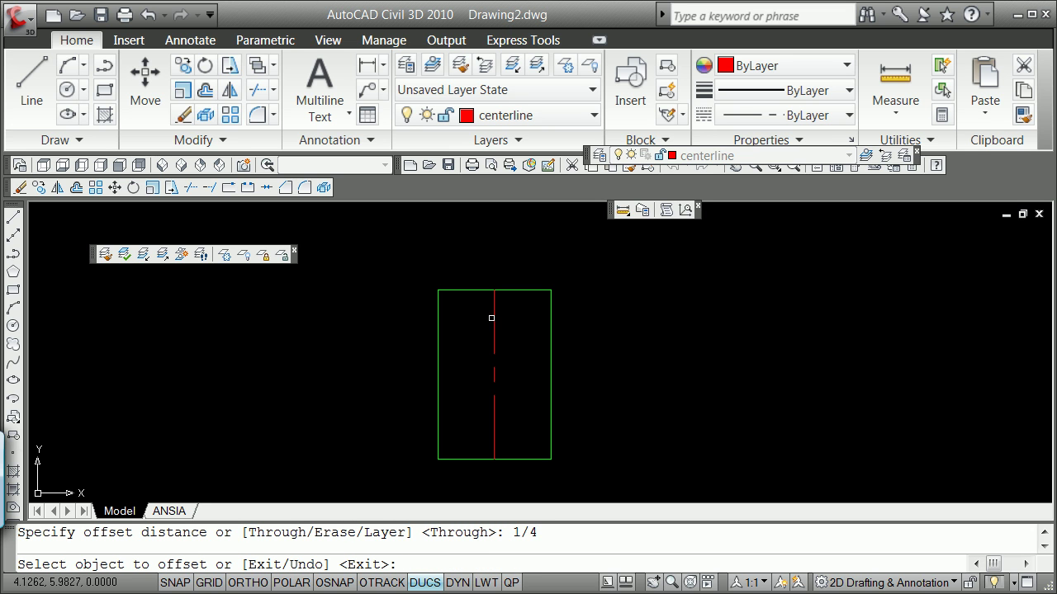
{"action": "left_click", "coordinate": [494, 312]}
{"action": "left_click", "coordinate": [505, 304]}
{"action": "key", "text": "Return"}
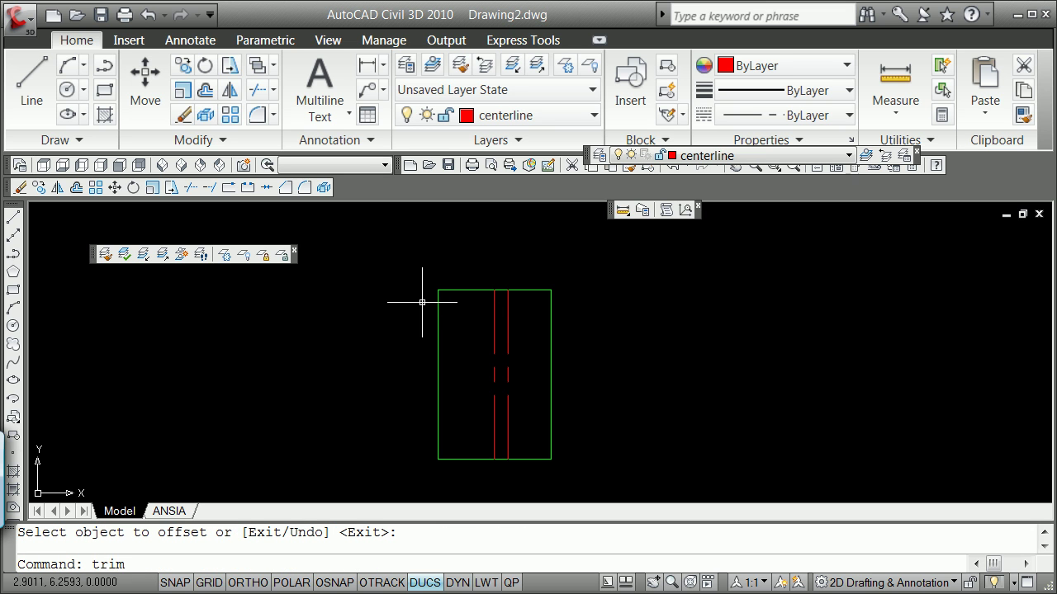
Trim away the rectangle's left portion using the offset line as cutting edge.
{"action": "key", "text": "Return"}
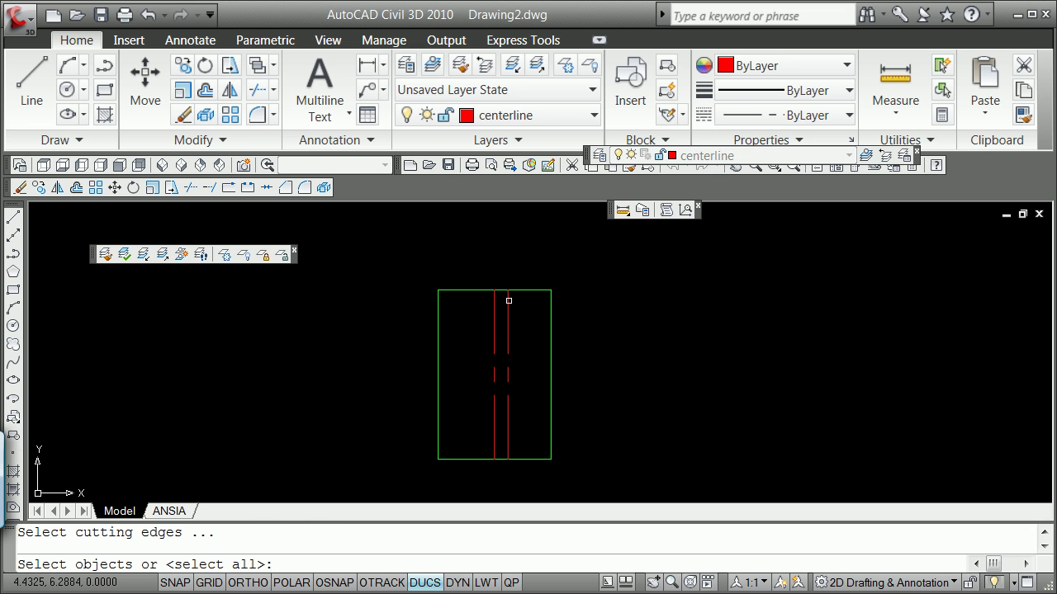
{"action": "left_click", "coordinate": [508, 300]}
{"action": "key", "text": "Return"}
{"action": "left_click", "coordinate": [480, 290]}
{"action": "key", "text": "Return"}
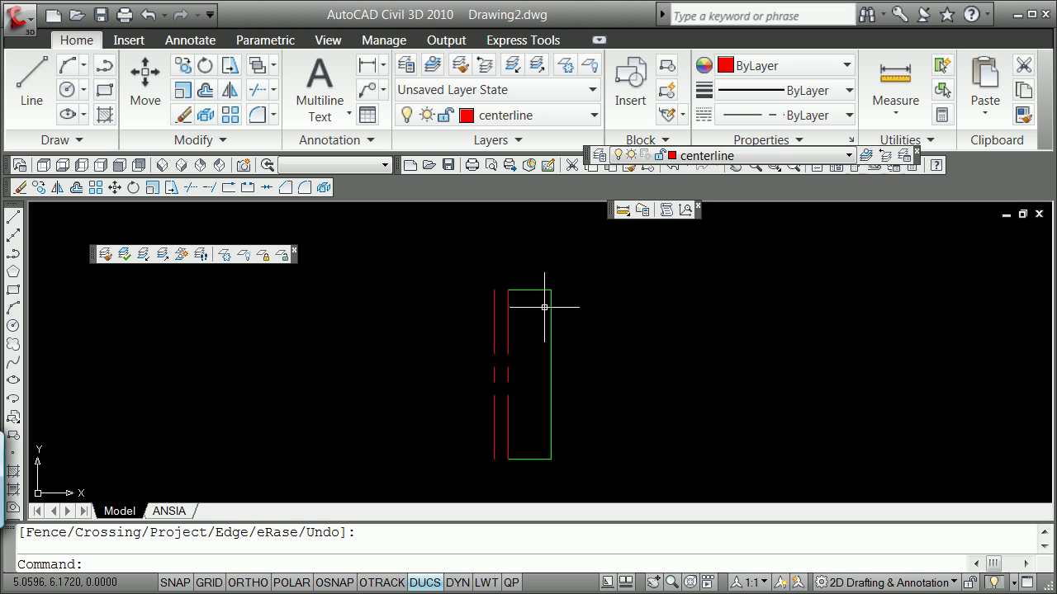
Use PEDIT Join to attach the loose left edge to the rectangle outline.
{"action": "type", "text": "pedit"}
{"action": "key", "text": "Return"}
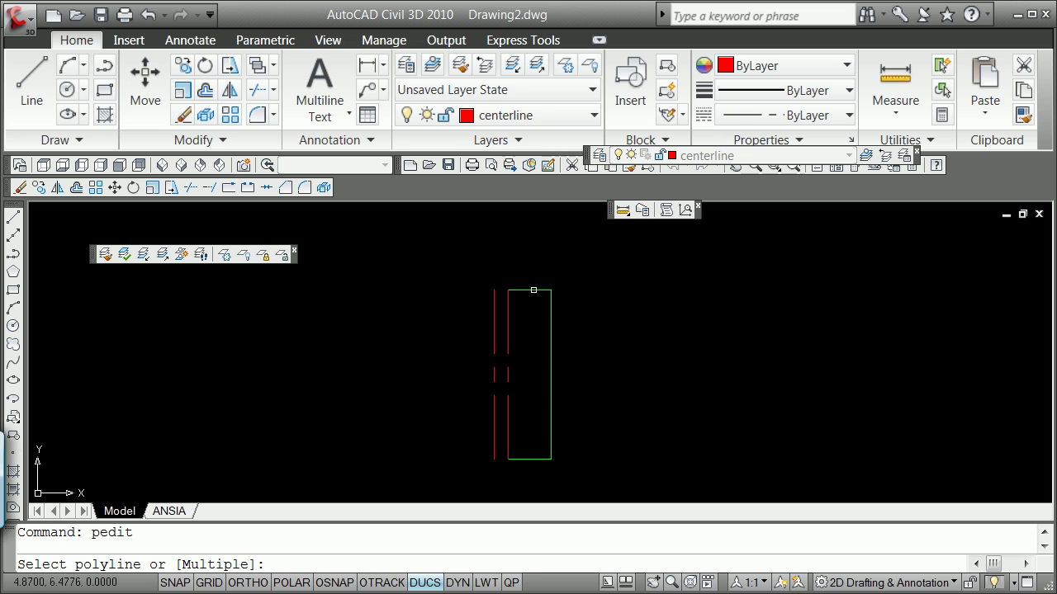
{"action": "left_click", "coordinate": [534, 290]}
{"action": "key", "text": "Return"}
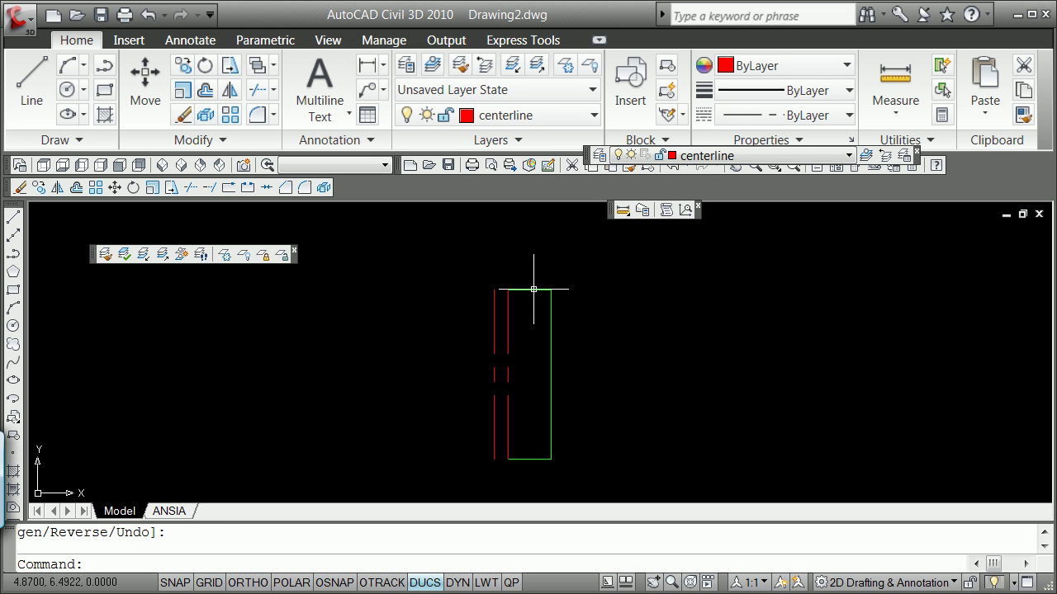
{"action": "key", "text": "Return"}
{"action": "left_click", "coordinate": [535, 289]}
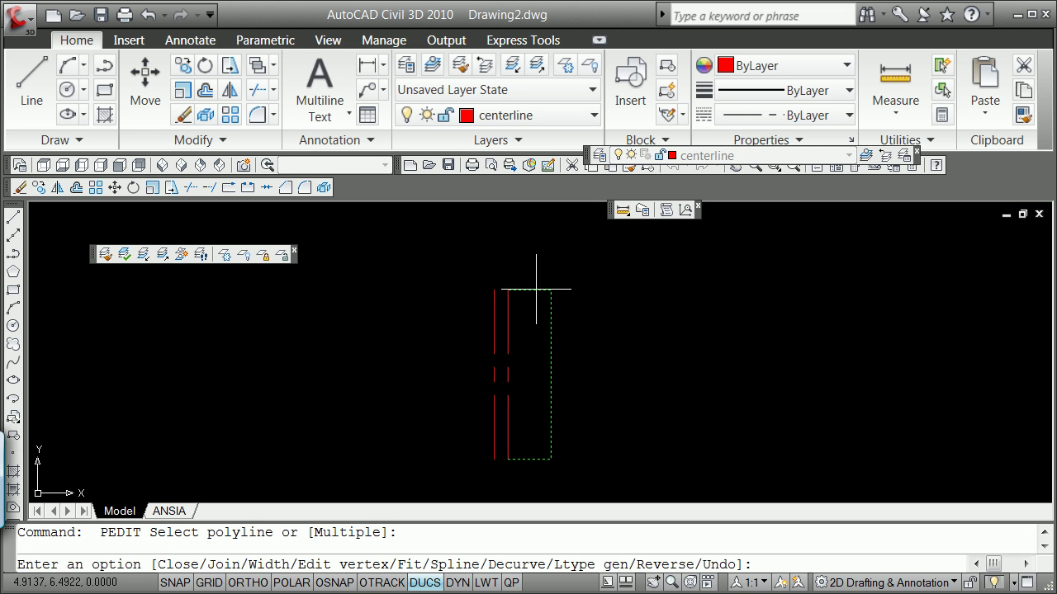
{"action": "type", "text": "j"}
{"action": "key", "text": "Return"}
{"action": "left_click", "coordinate": [508, 304]}
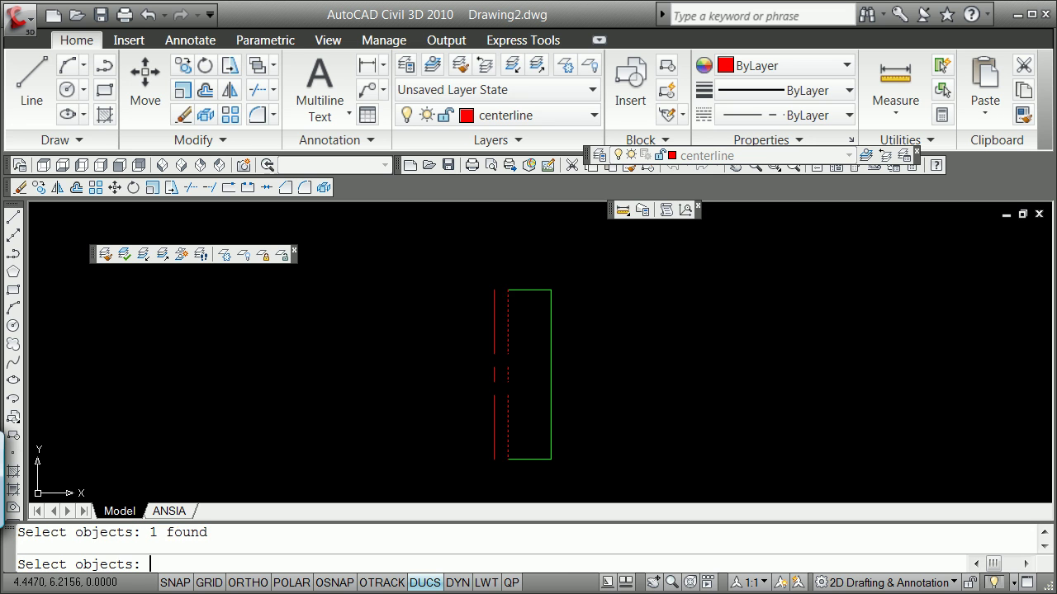
{"action": "key", "text": "Return"}
Convert the closed outline into a region with REGION.
{"action": "type", "text": "reg"}
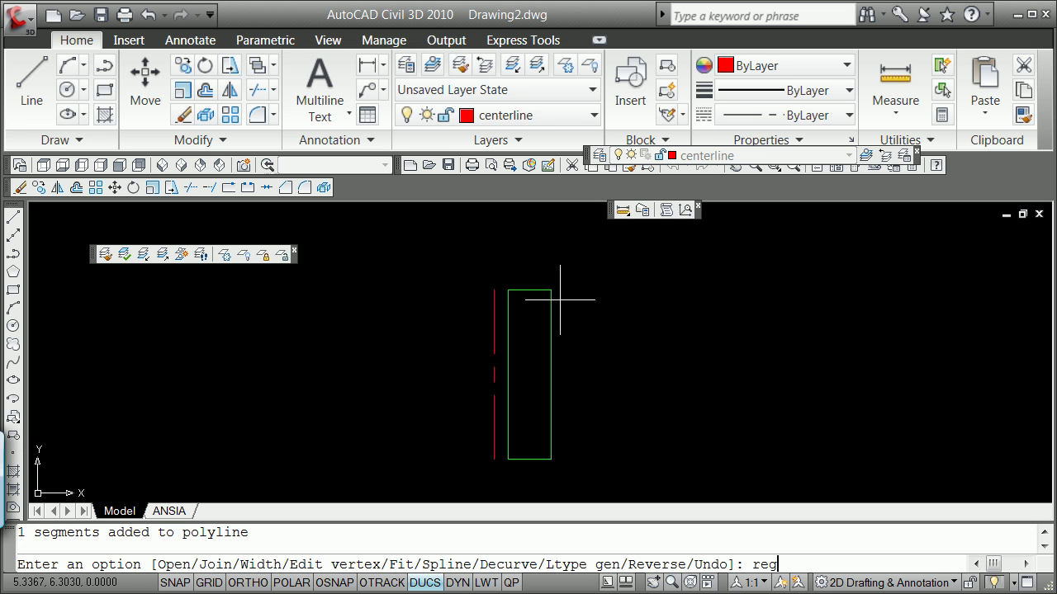
{"action": "key", "text": "Escape"}
{"action": "type", "text": "region"}
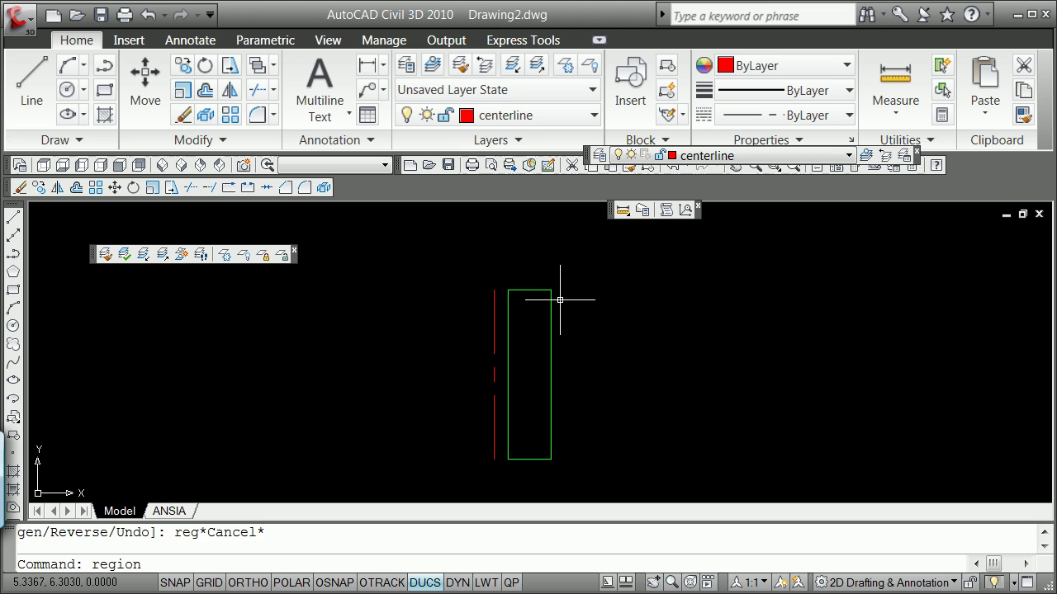
{"action": "key", "text": "Return"}
{"action": "left_click", "coordinate": [543, 291]}
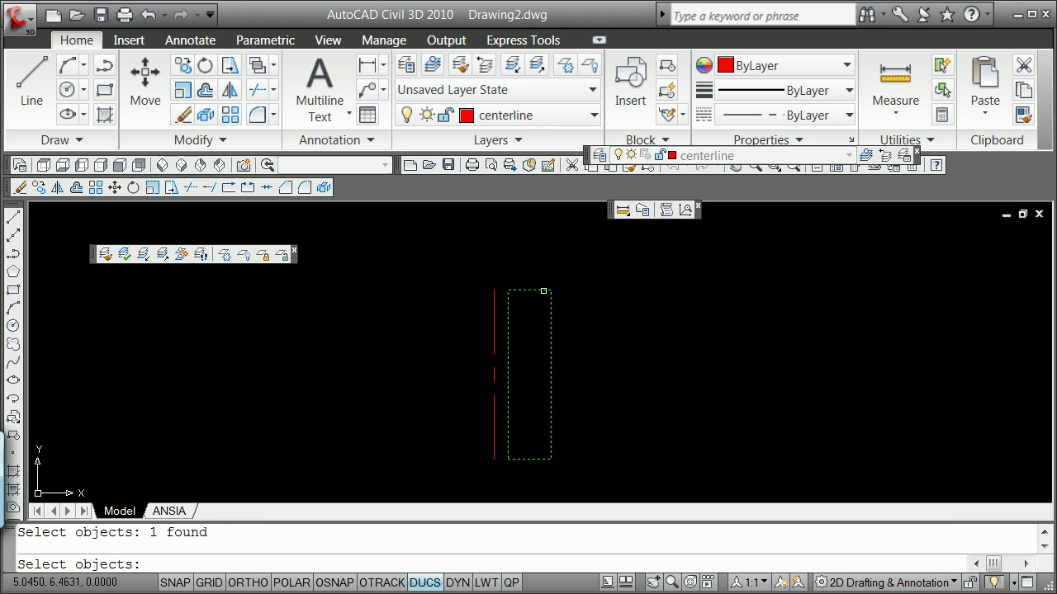
{"action": "key", "text": "Return"}
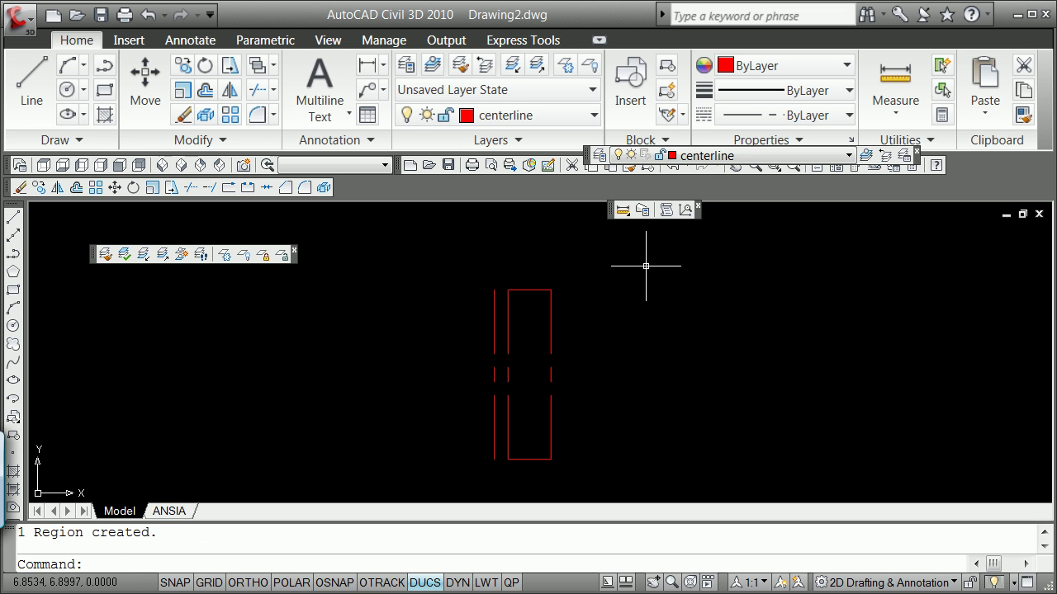
Move the new region onto the object layer so it displays green.
{"action": "left_click", "coordinate": [540, 290]}
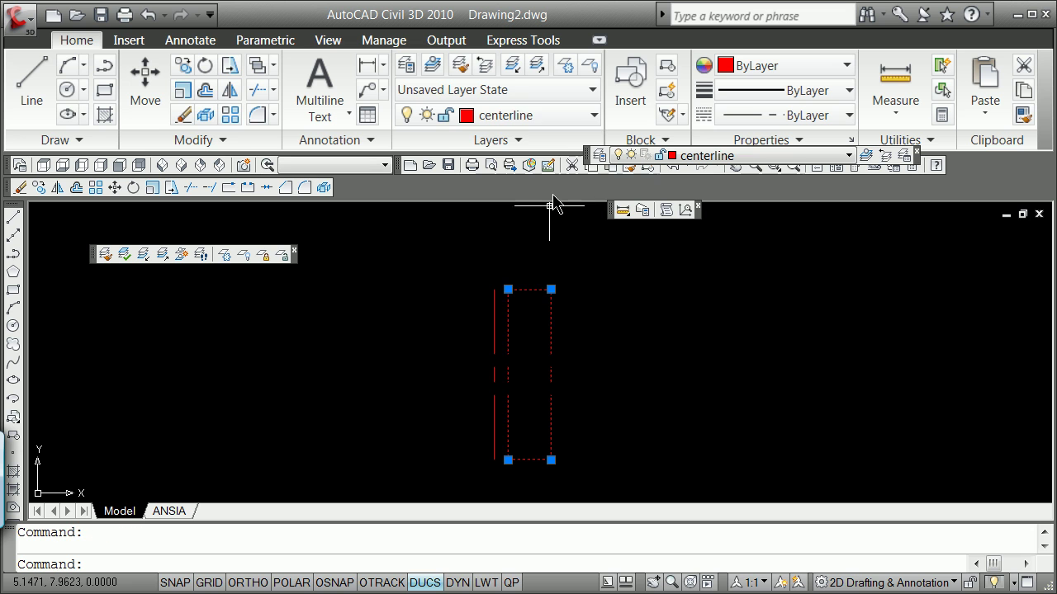
{"action": "left_click", "coordinate": [592, 115]}
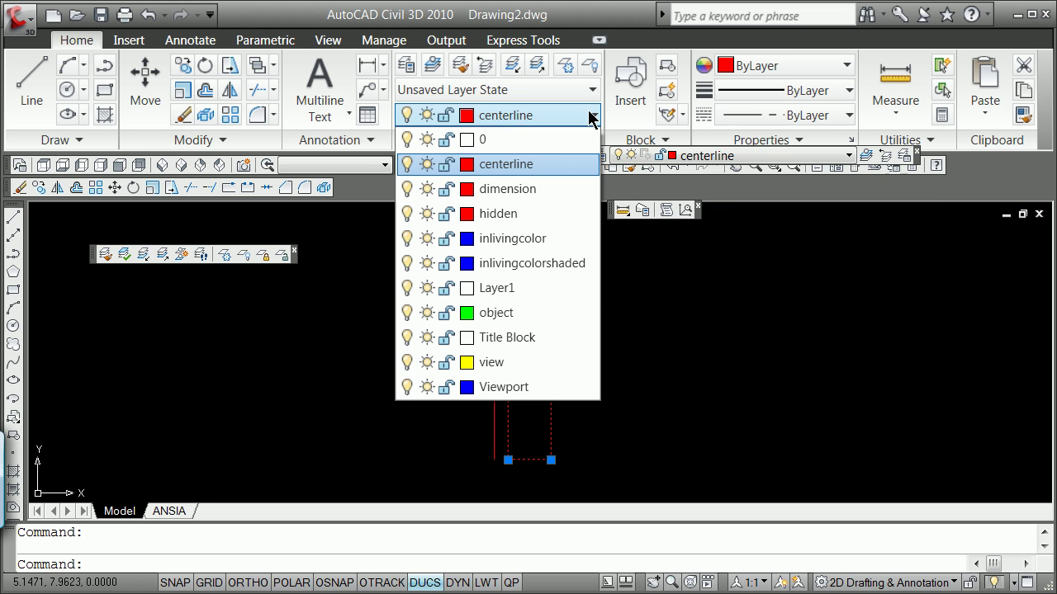
{"action": "left_click", "coordinate": [498, 313]}
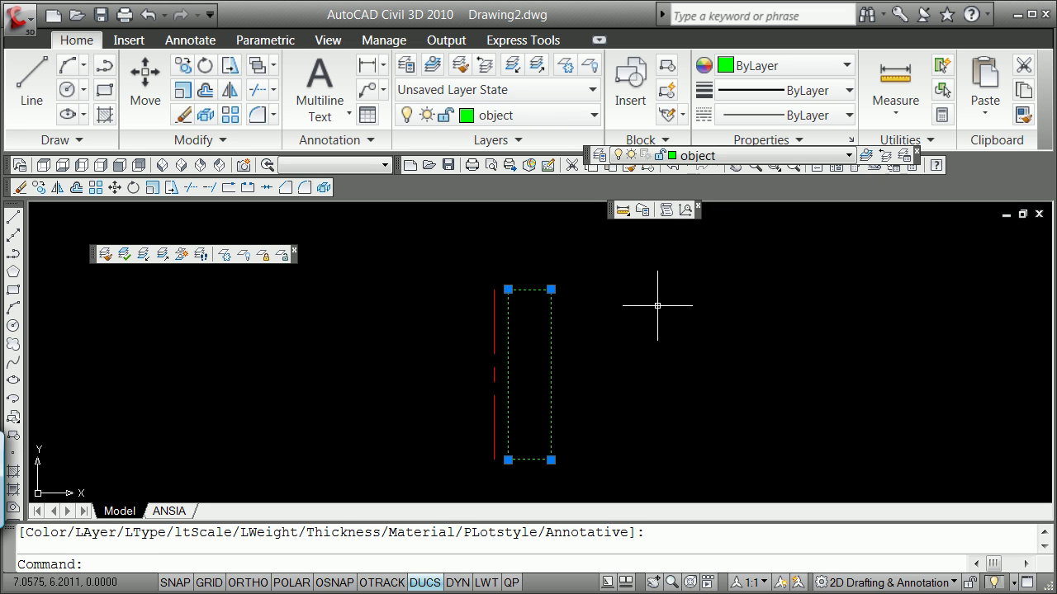
{"action": "key", "text": "Escape"}
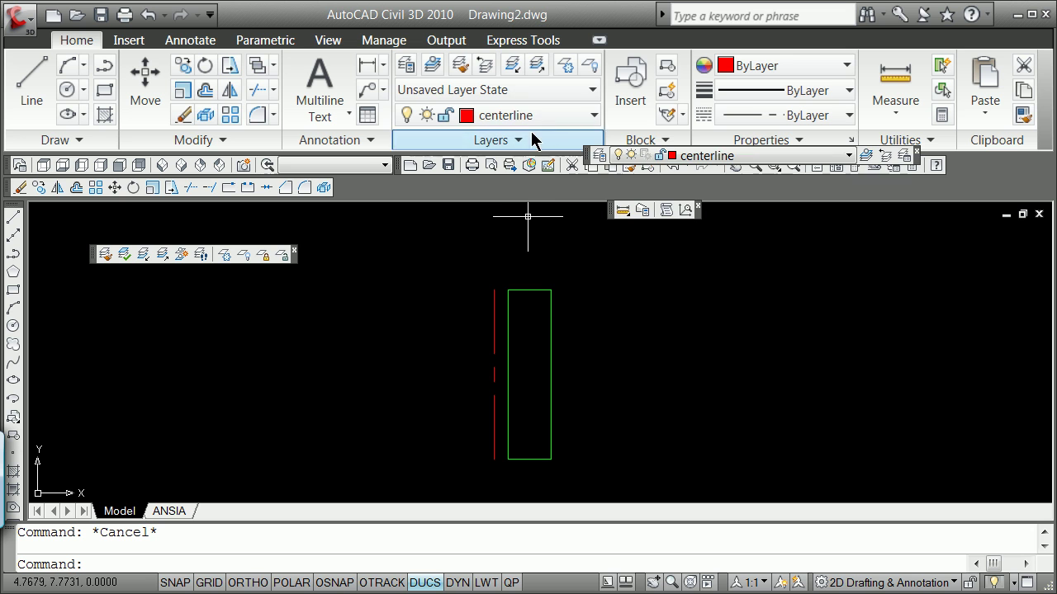
Create a new layer named not3d, make it current and give it cyan colour.
{"action": "left_click", "coordinate": [594, 120]}
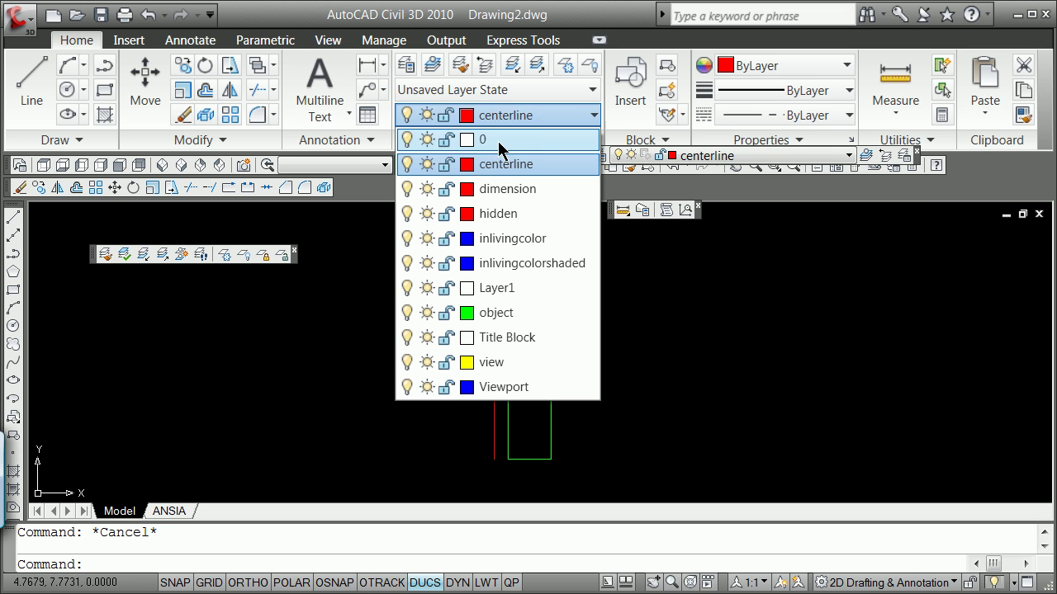
{"action": "left_click", "coordinate": [834, 339]}
{"action": "left_click", "coordinate": [832, 328]}
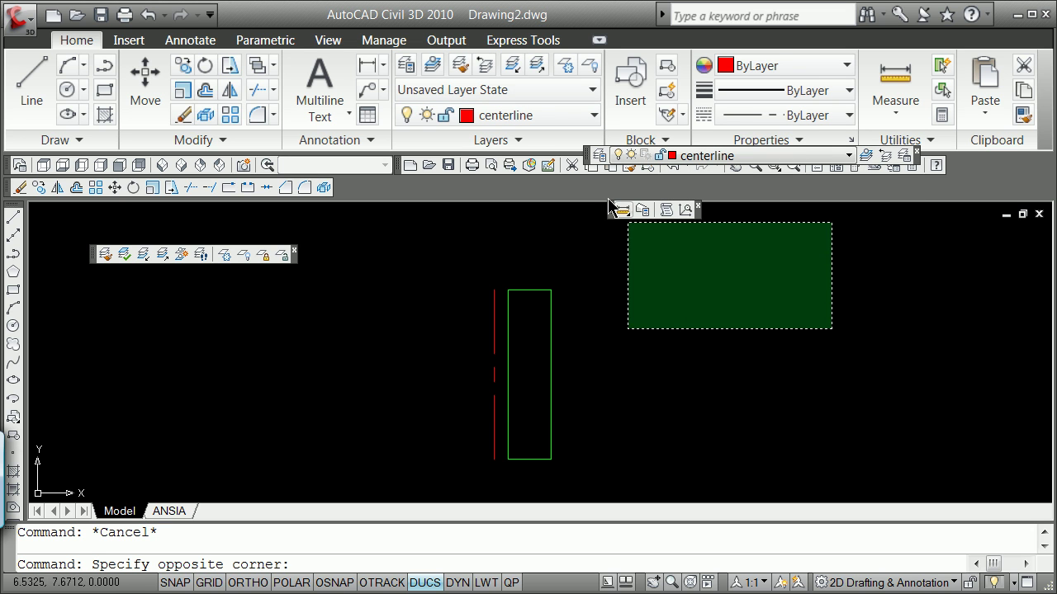
{"action": "left_click", "coordinate": [627, 223]}
{"action": "left_click", "coordinate": [600, 156]}
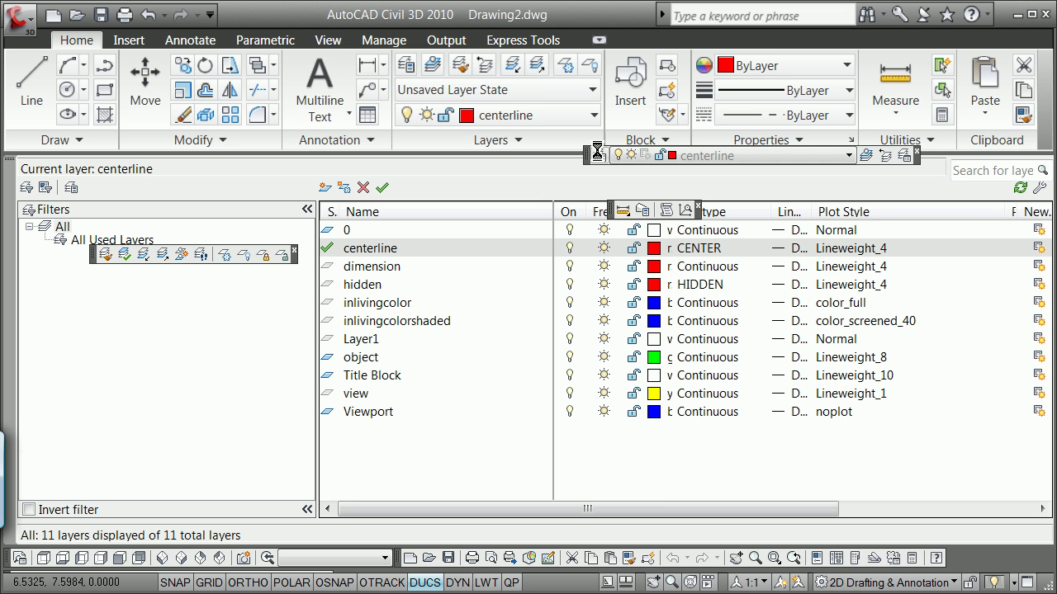
{"action": "left_click", "coordinate": [328, 189]}
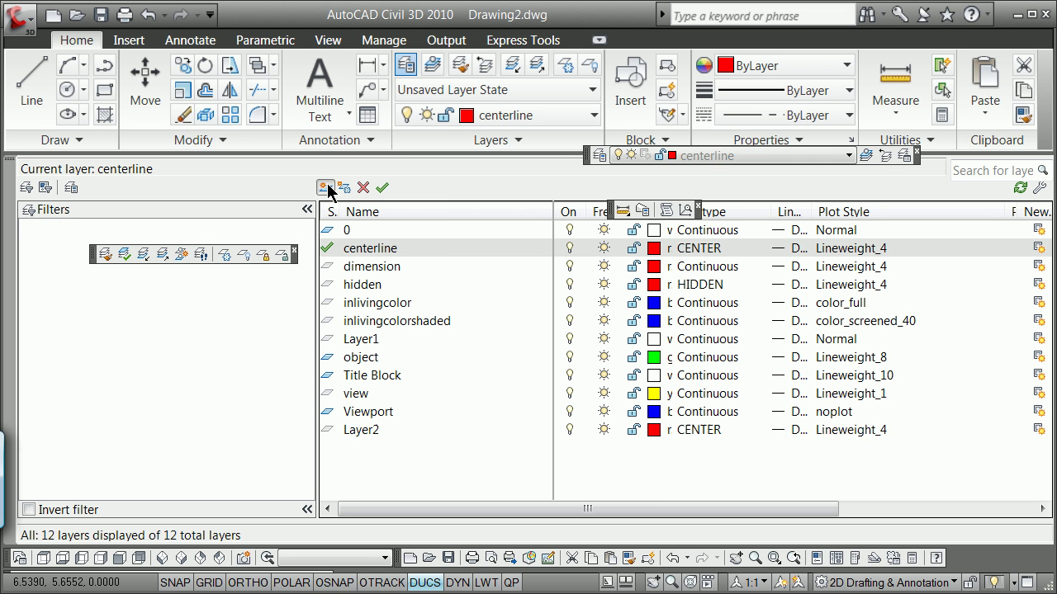
{"action": "type", "text": "not"}
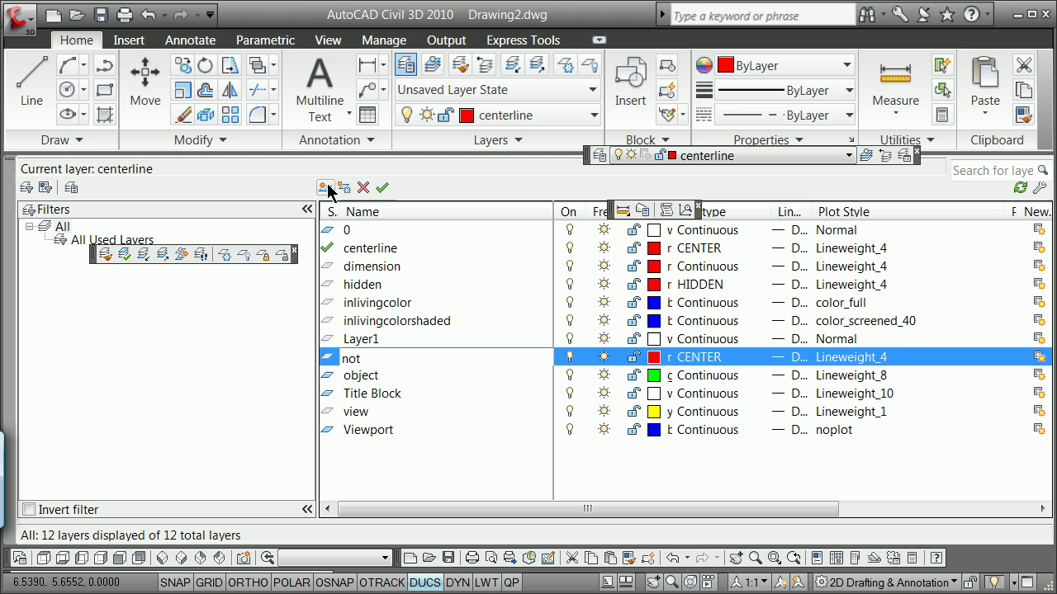
{"action": "type", "text": "3d"}
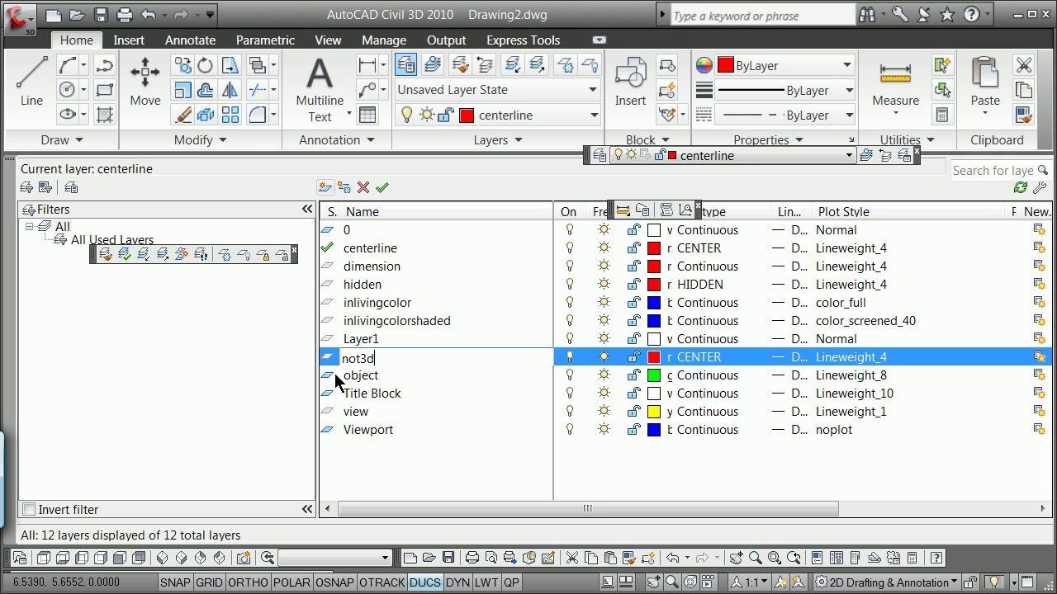
{"action": "double_click", "coordinate": [327, 357]}
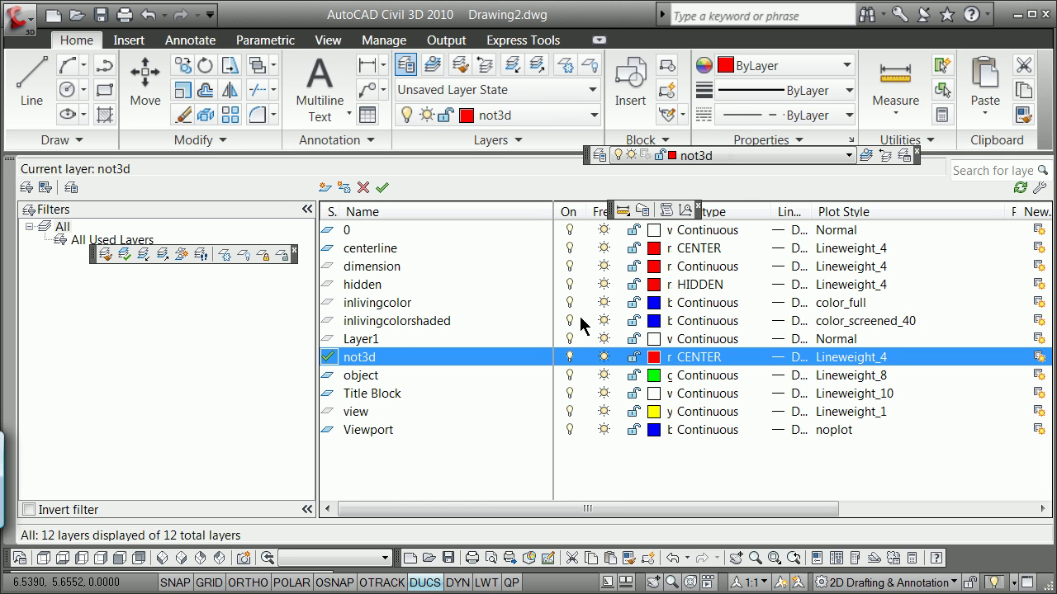
{"action": "left_click", "coordinate": [653, 358]}
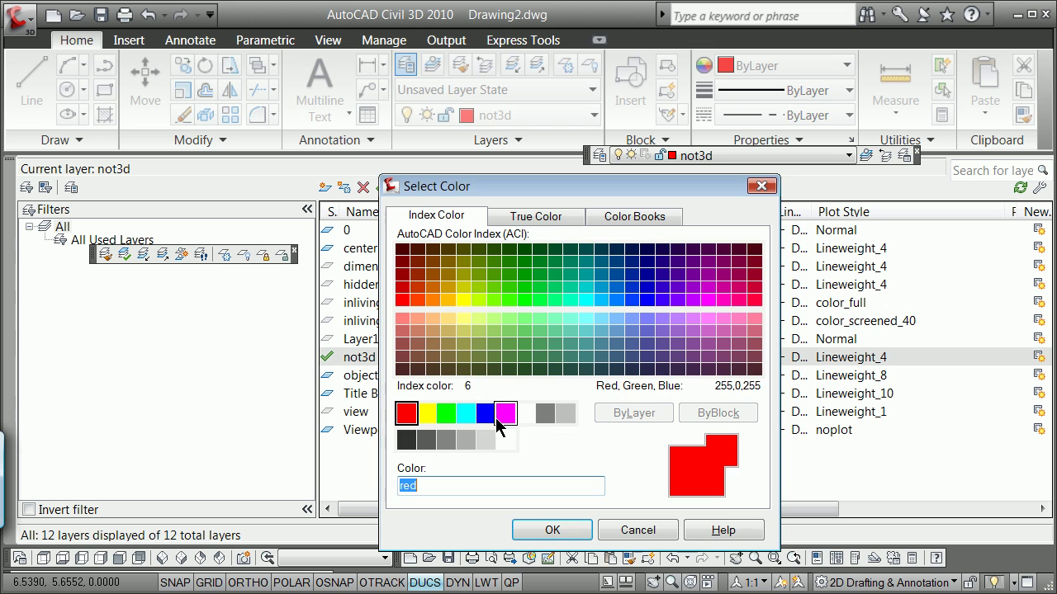
{"action": "left_click", "coordinate": [468, 414]}
{"action": "left_click", "coordinate": [552, 530]}
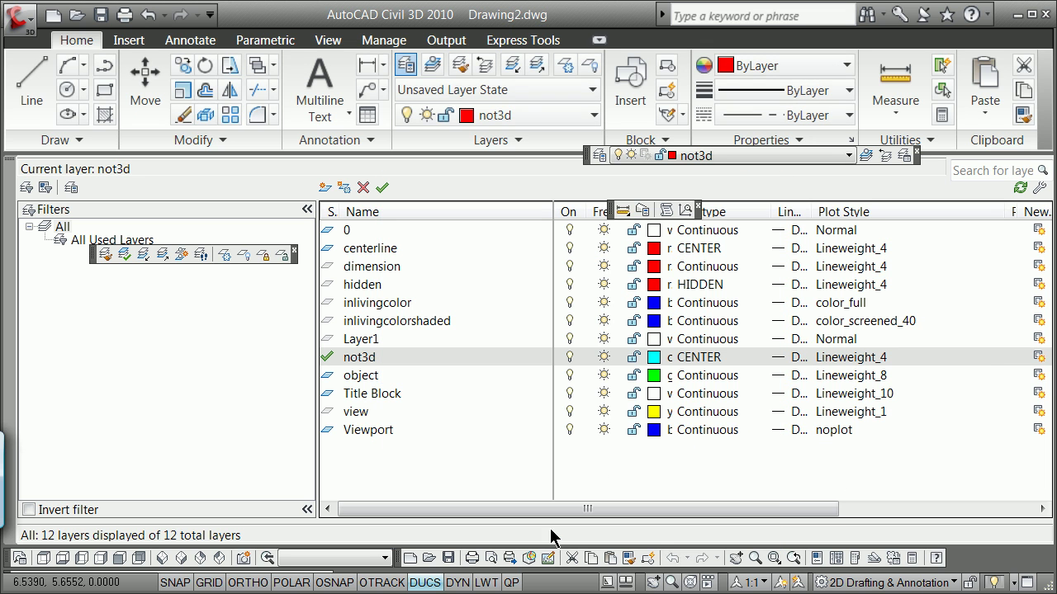
{"action": "left_click", "coordinate": [9, 169]}
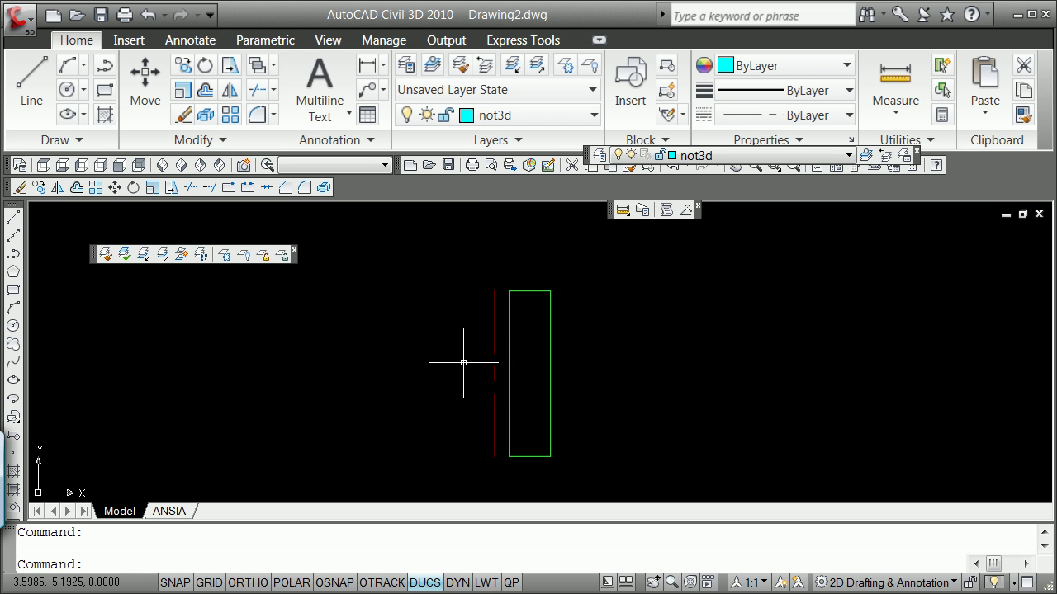
Revolve the green region 360° about the red centerline, using the Object axis option.
{"action": "type", "text": "evolve"}
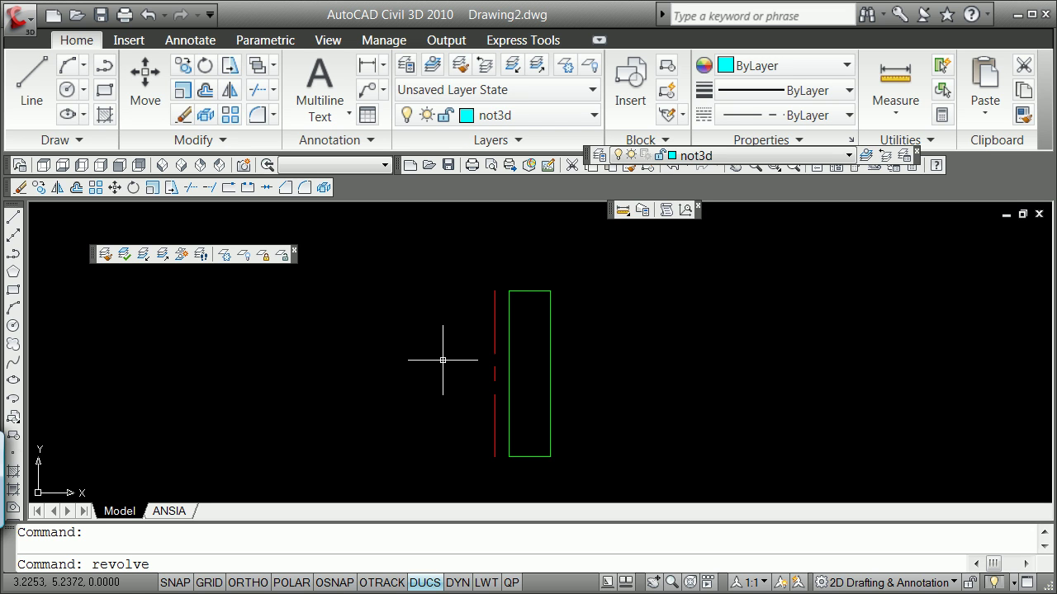
{"action": "key", "text": "Return"}
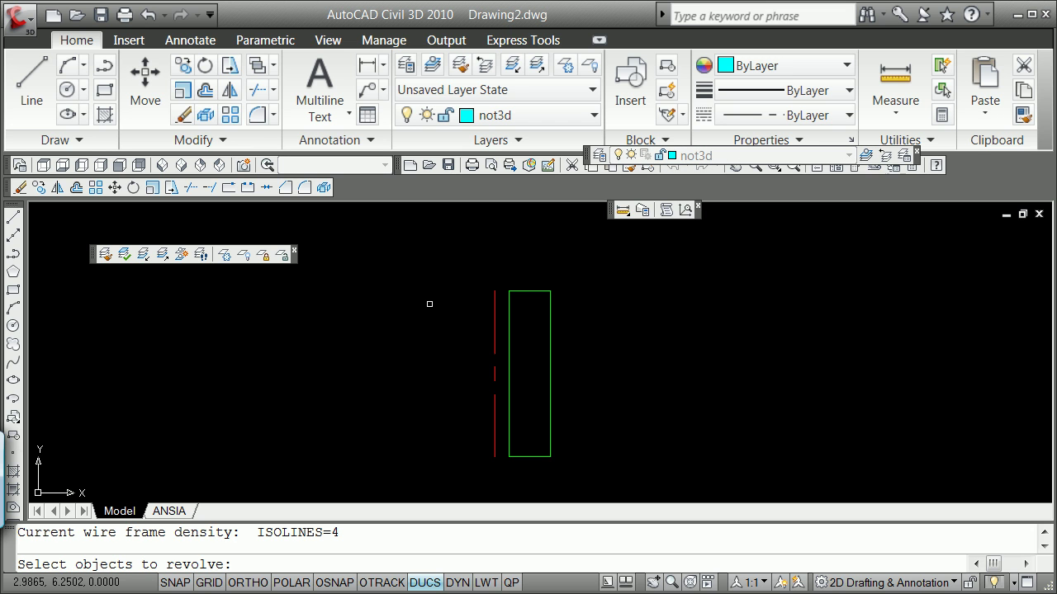
{"action": "left_click", "coordinate": [538, 291]}
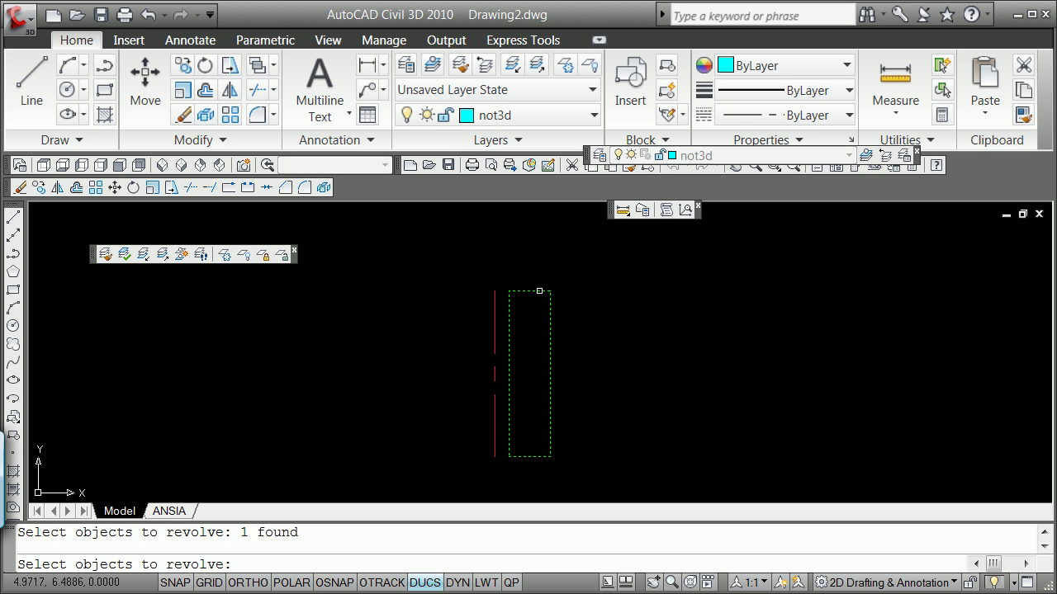
{"action": "key", "text": "Return"}
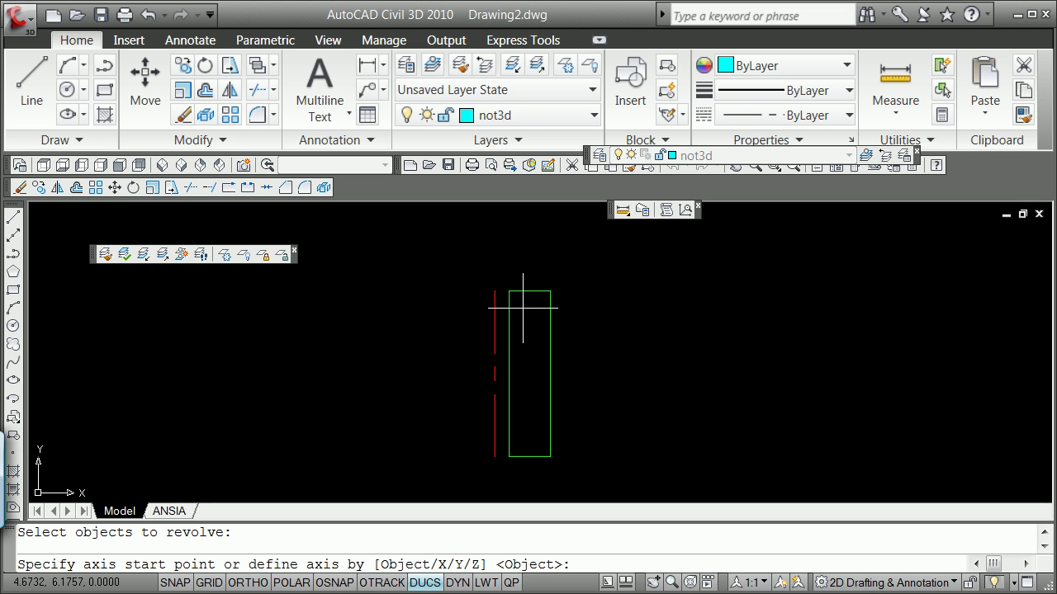
{"action": "type", "text": "object"}
{"action": "key", "text": "Return"}
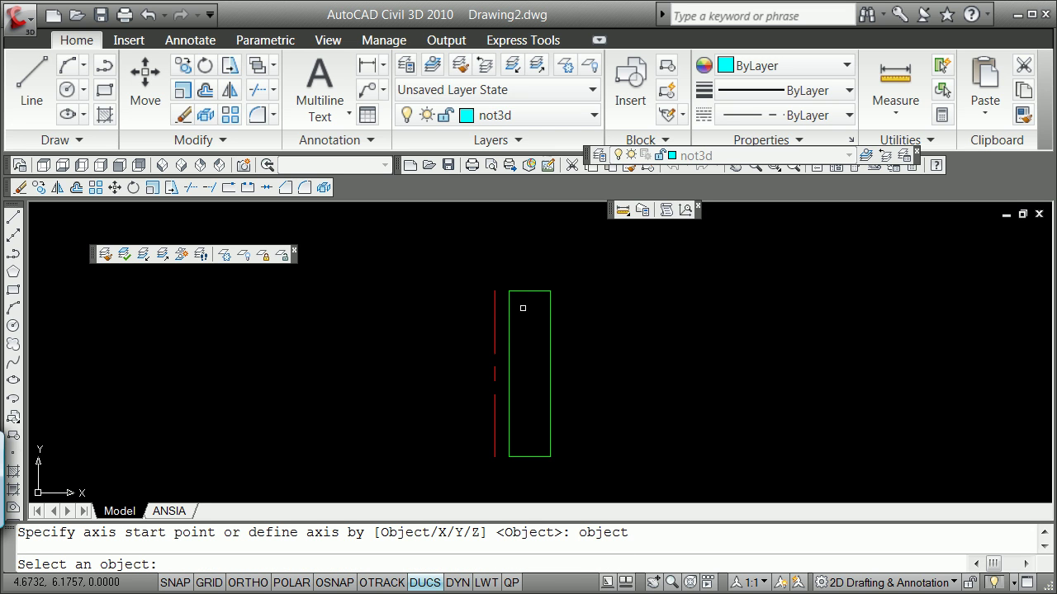
{"action": "left_click", "coordinate": [493, 338]}
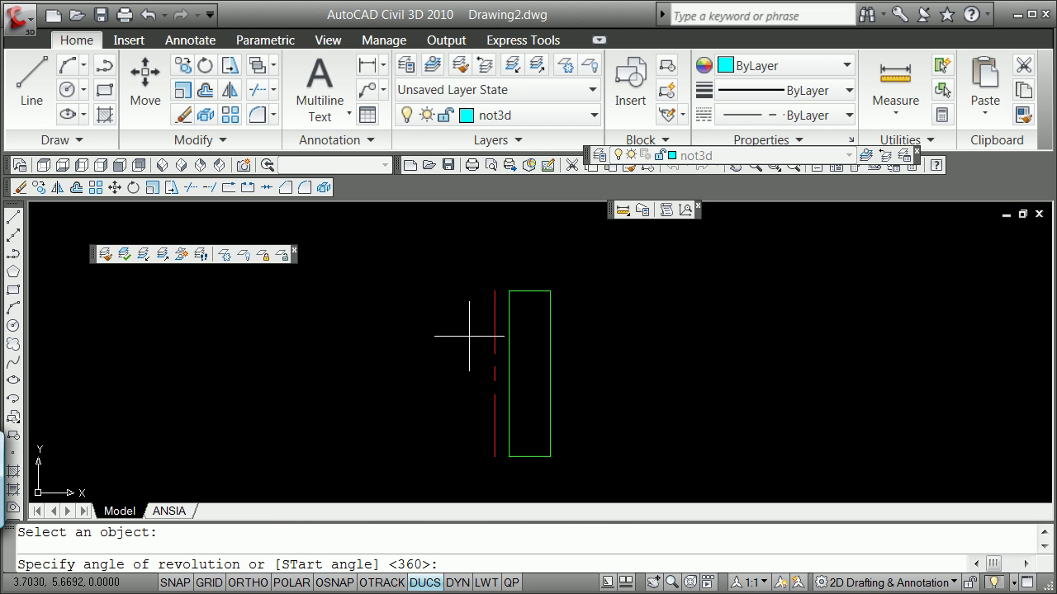
{"action": "type", "text": "360"}
{"action": "key", "text": "Return"}
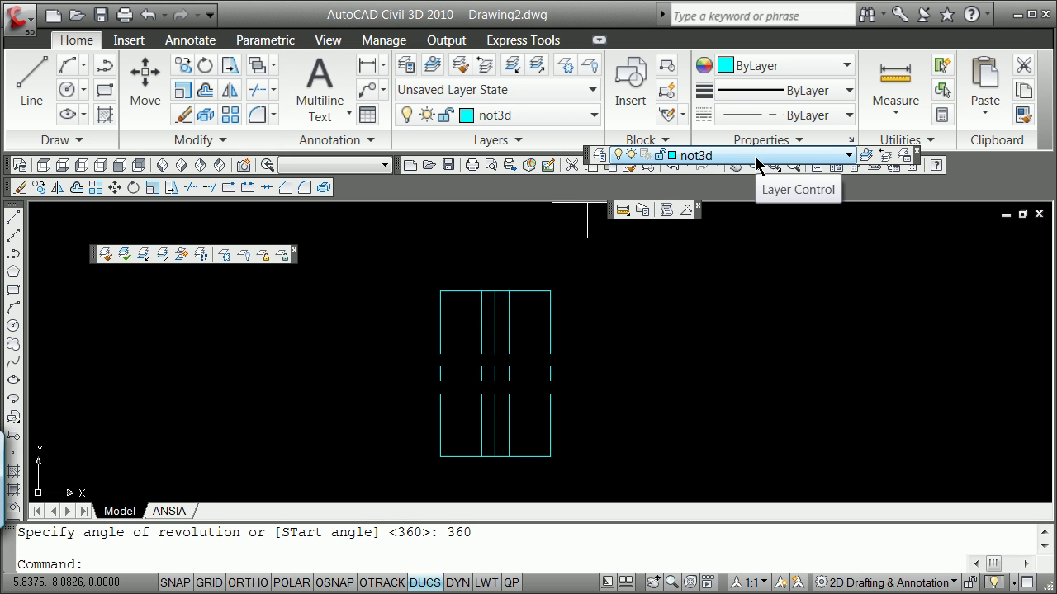
Freeze Layer1, 0, object, centerline, dimension, Title Block, view, Viewport and other layers, leaving only not3d.
{"action": "left_click", "coordinate": [598, 155]}
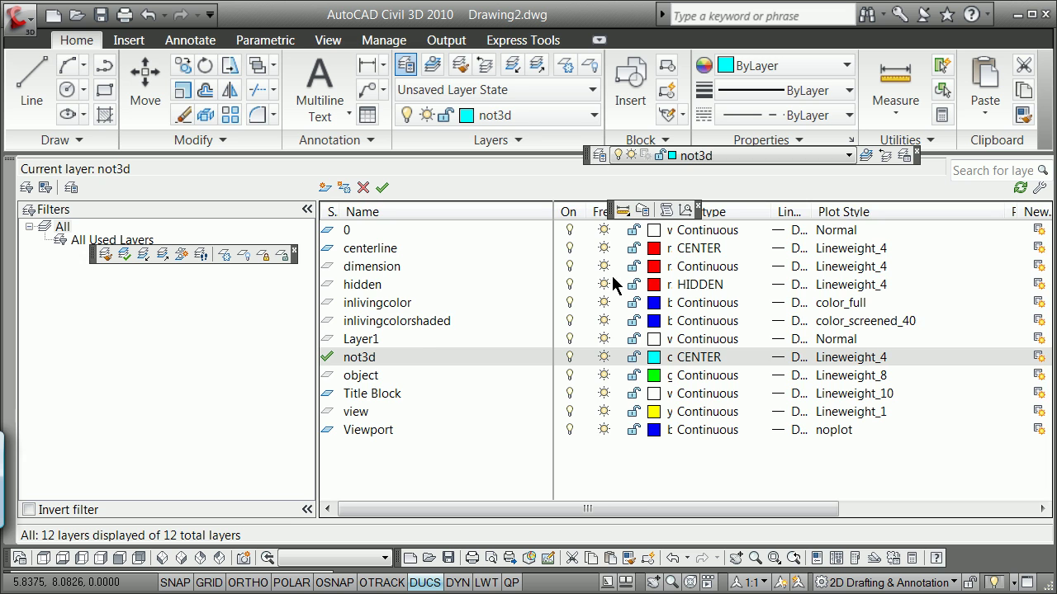
{"action": "left_click", "coordinate": [608, 339]}
{"action": "left_click", "coordinate": [607, 320]}
{"action": "left_click", "coordinate": [606, 302]}
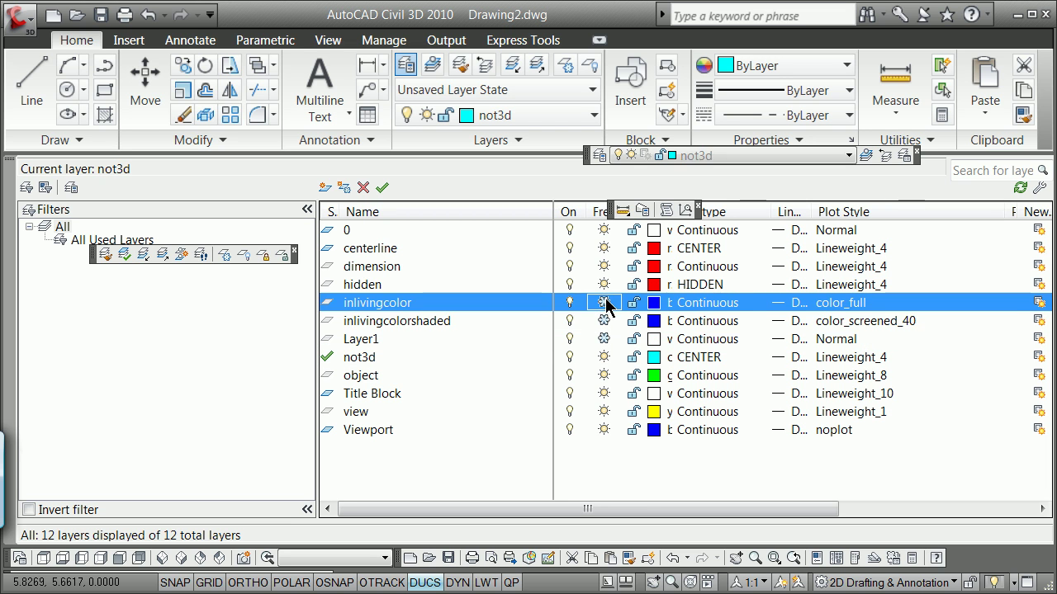
{"action": "left_click", "coordinate": [606, 284]}
{"action": "left_click", "coordinate": [605, 266]}
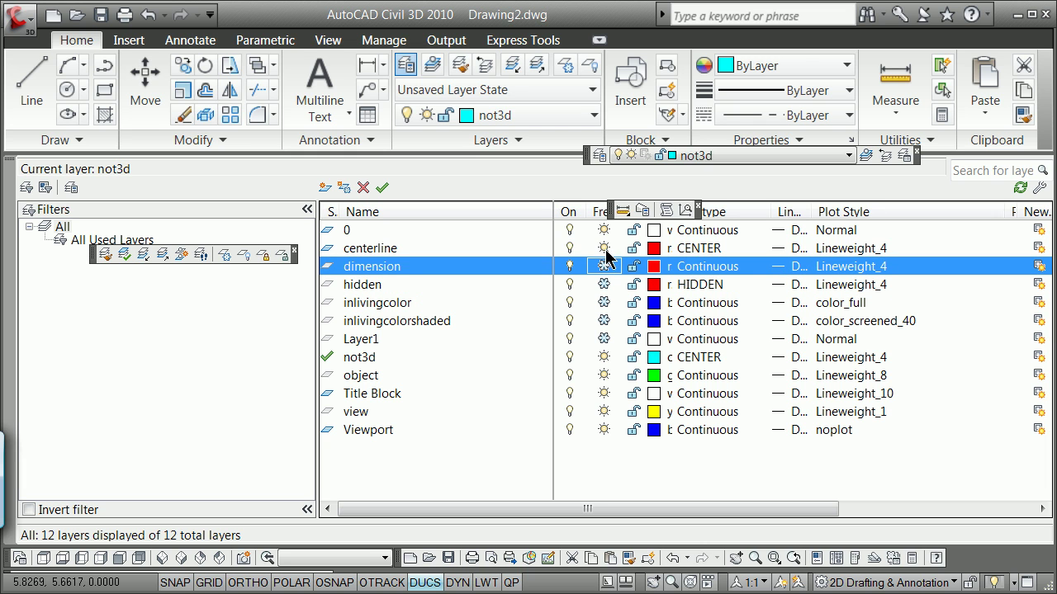
{"action": "left_click", "coordinate": [605, 248]}
{"action": "left_click", "coordinate": [605, 229]}
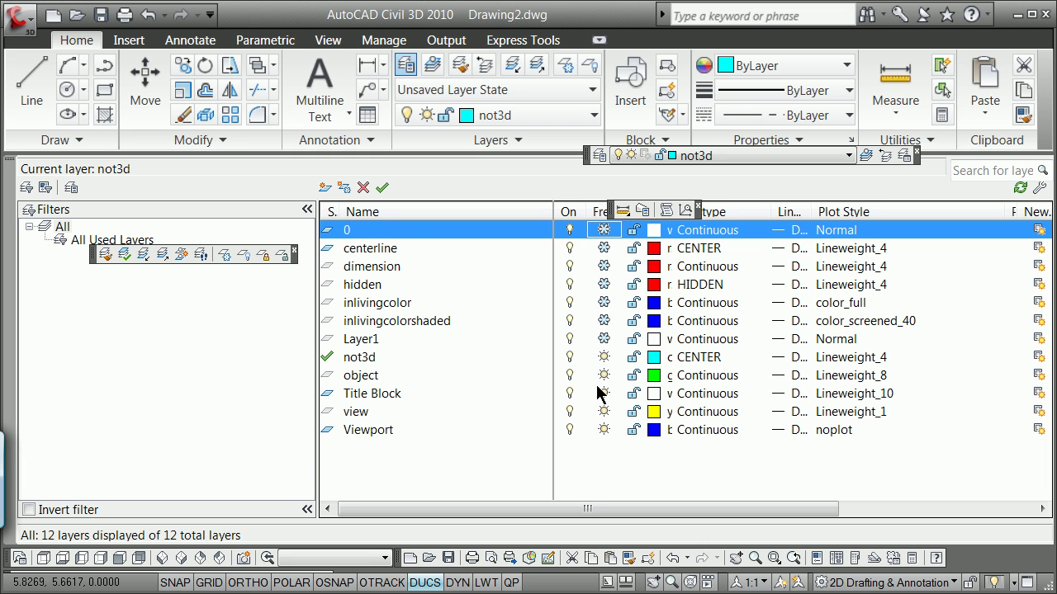
{"action": "left_click", "coordinate": [607, 379]}
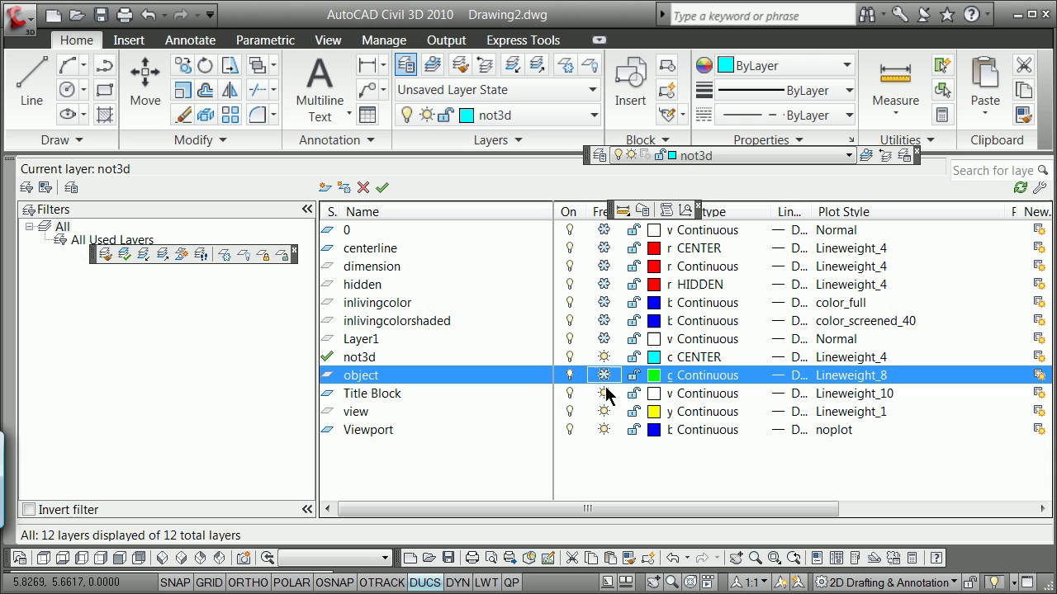
{"action": "left_click", "coordinate": [605, 395]}
{"action": "left_click", "coordinate": [605, 416]}
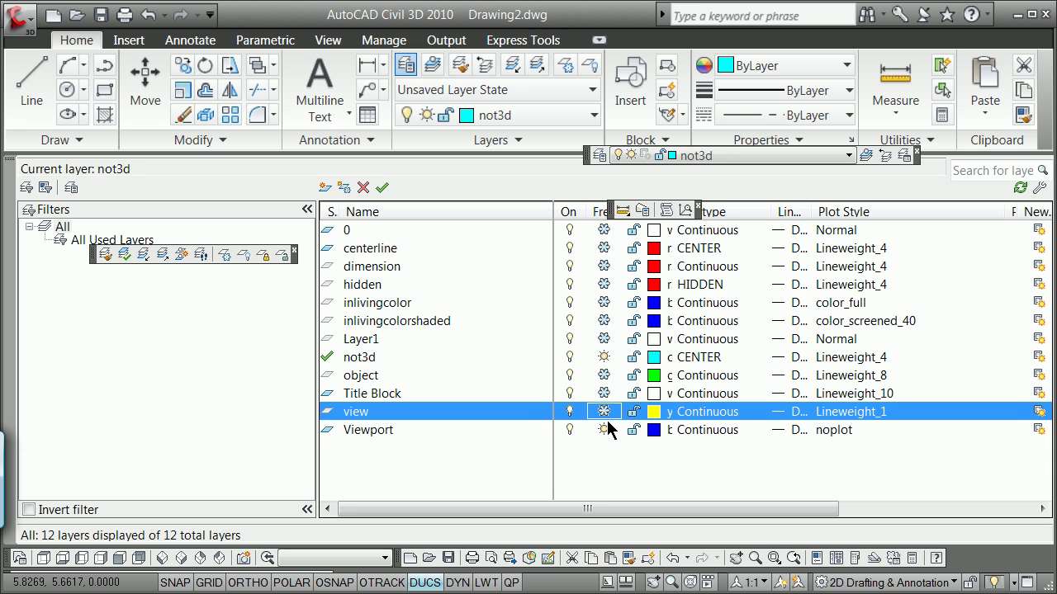
{"action": "left_click", "coordinate": [606, 430]}
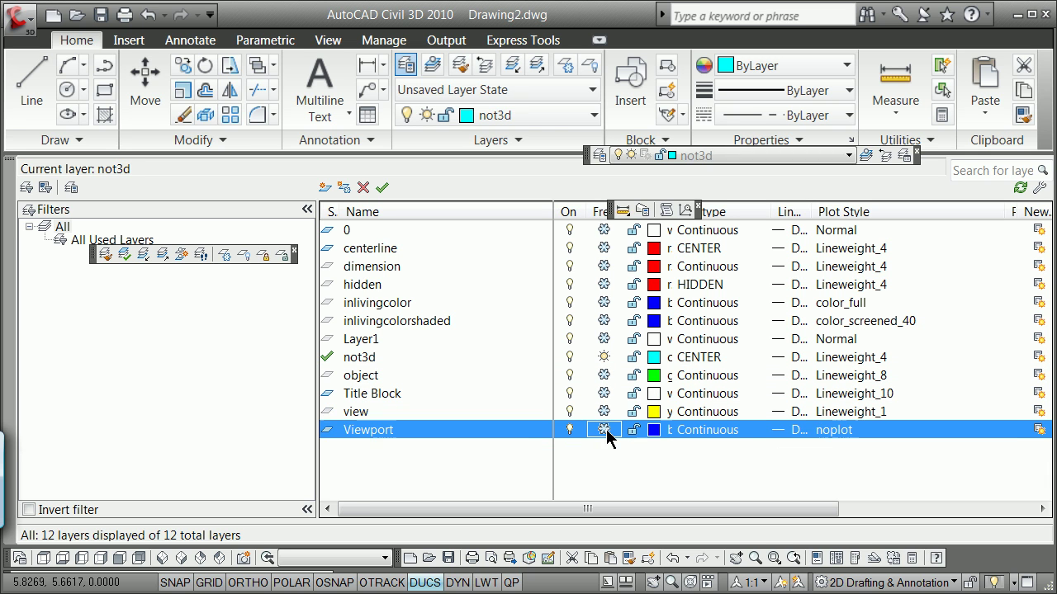
{"action": "left_click", "coordinate": [5, 164]}
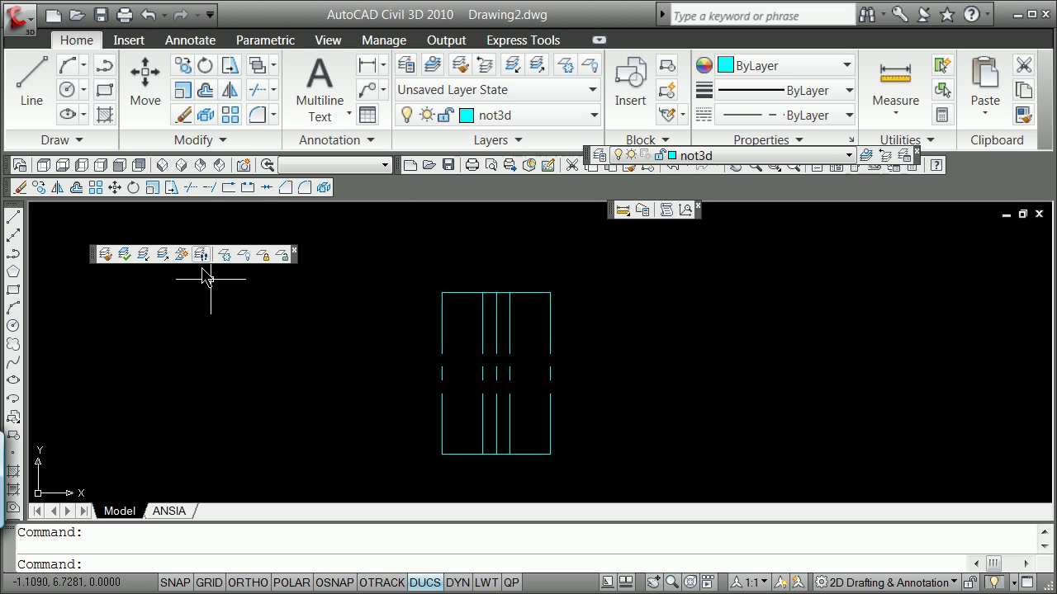
Thaw the view layer in the Layer Properties Manager and make it current instead of not3d.
{"action": "right_click", "coordinate": [98, 255]}
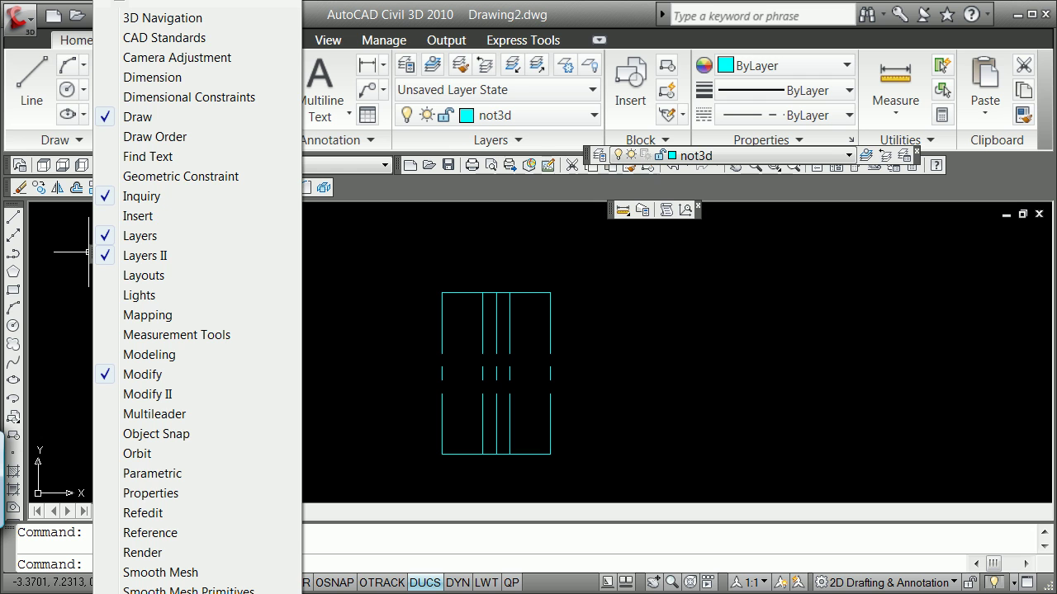
{"action": "left_click", "coordinate": [682, 346]}
{"action": "left_click", "coordinate": [709, 326]}
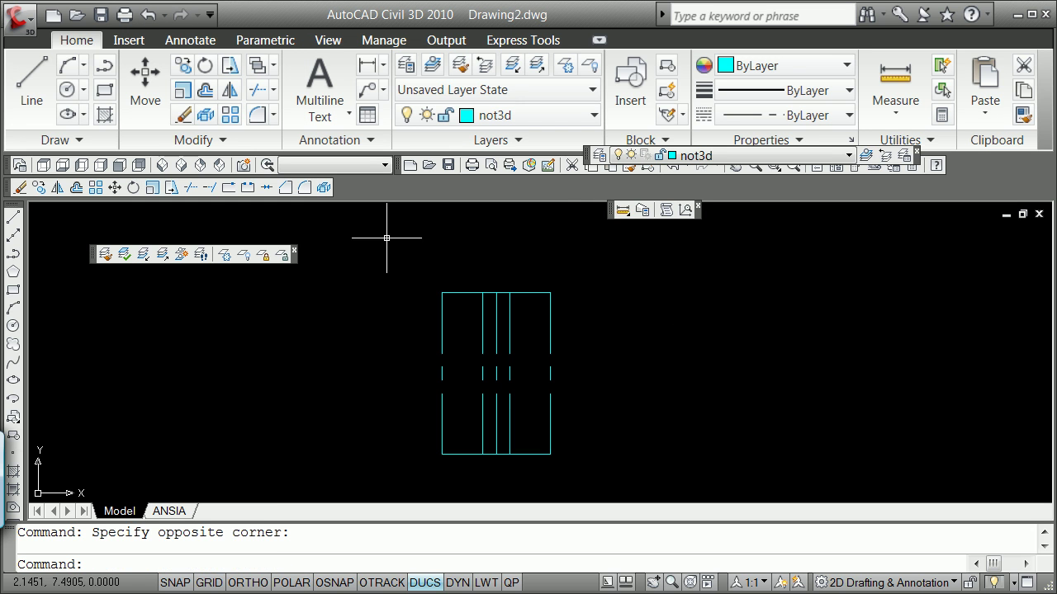
{"action": "left_click", "coordinate": [849, 156]}
{"action": "key", "text": "Escape"}
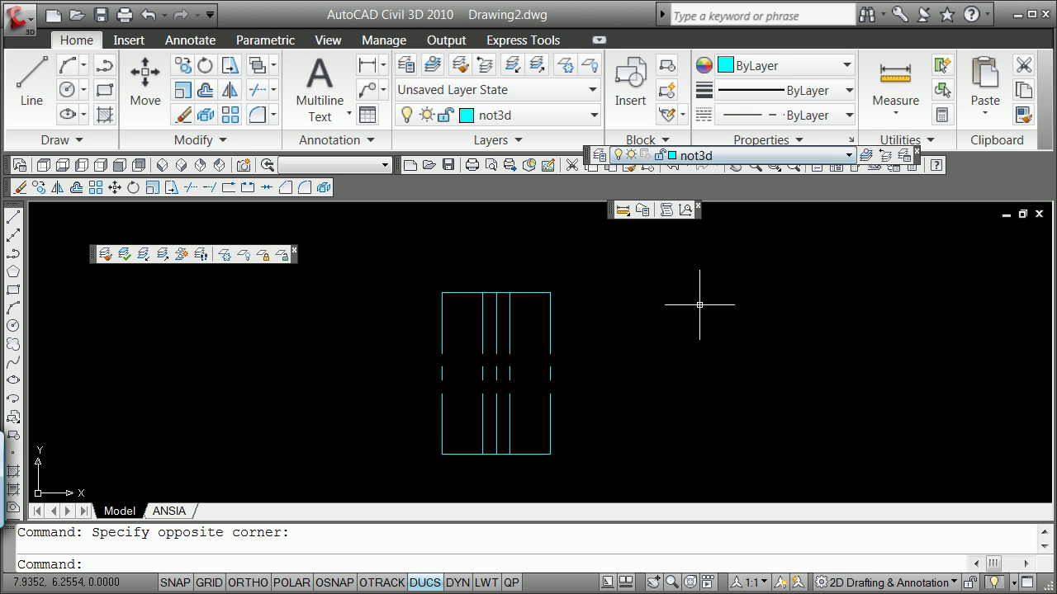
{"action": "left_click", "coordinate": [849, 157]}
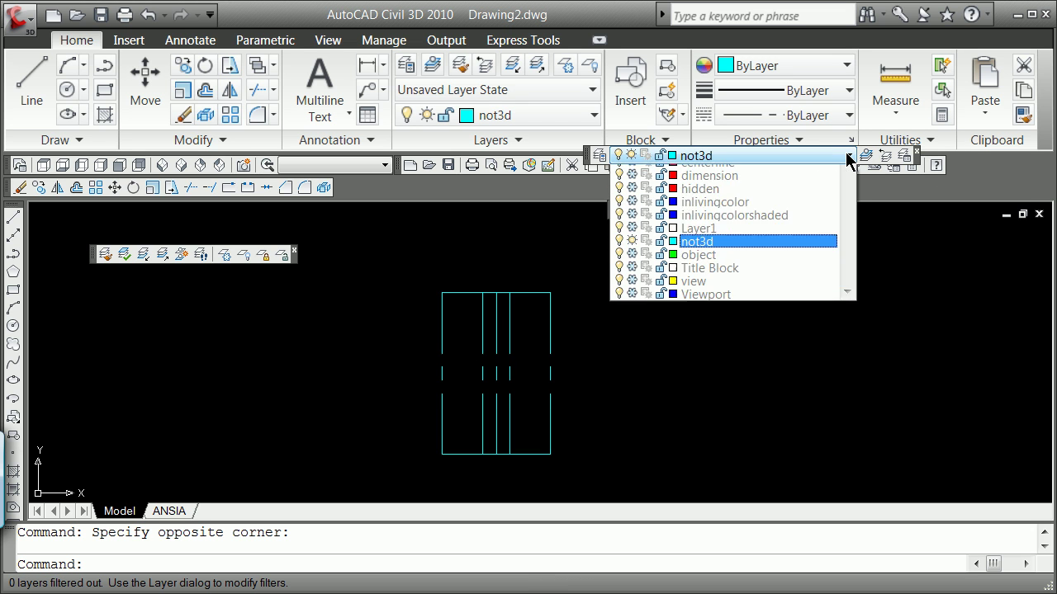
{"action": "key", "text": "Escape"}
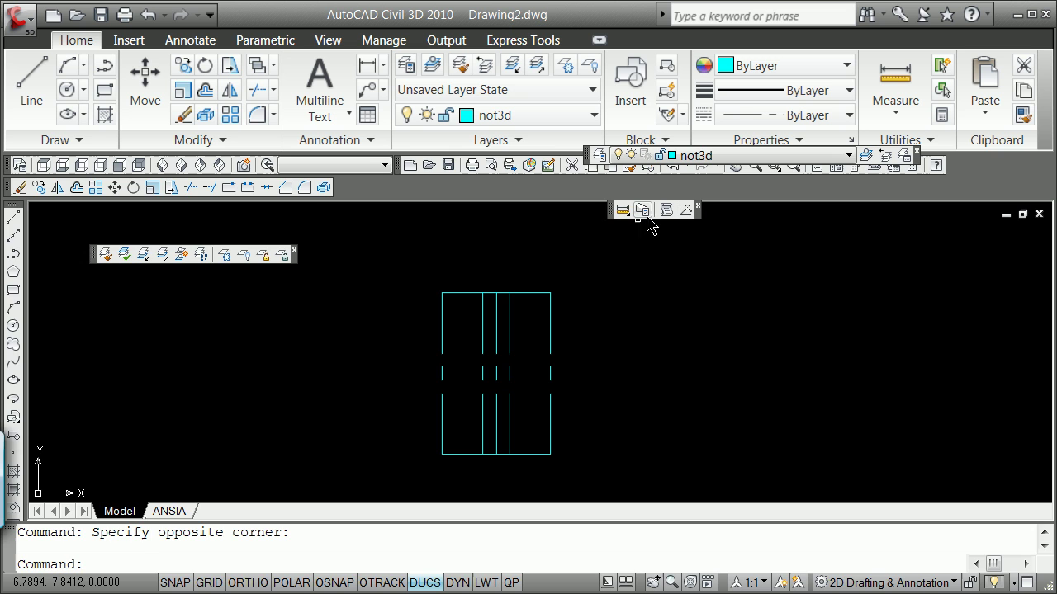
{"action": "left_click", "coordinate": [599, 157]}
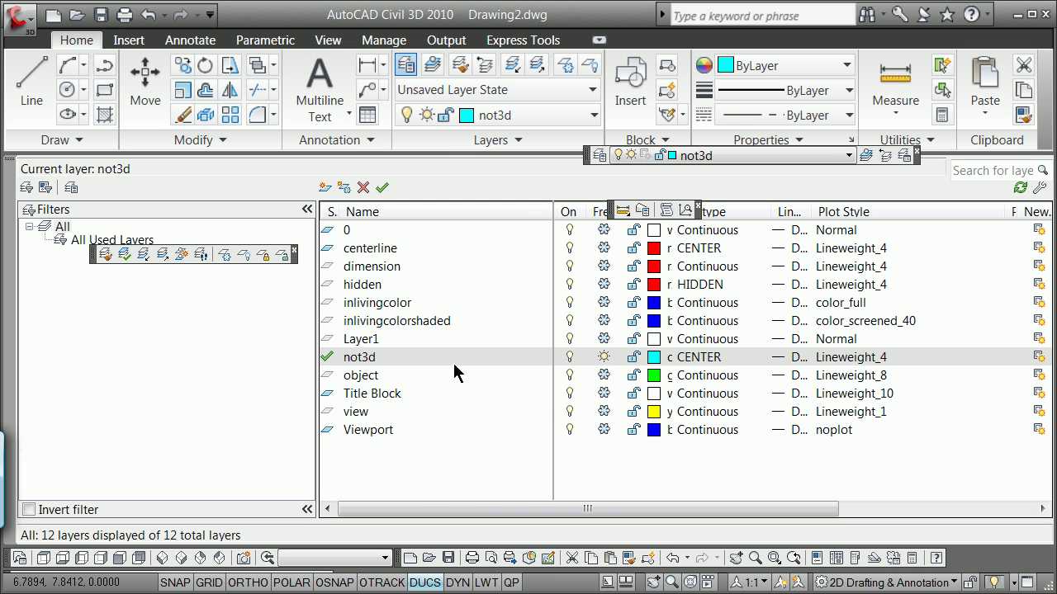
{"action": "left_click", "coordinate": [607, 412]}
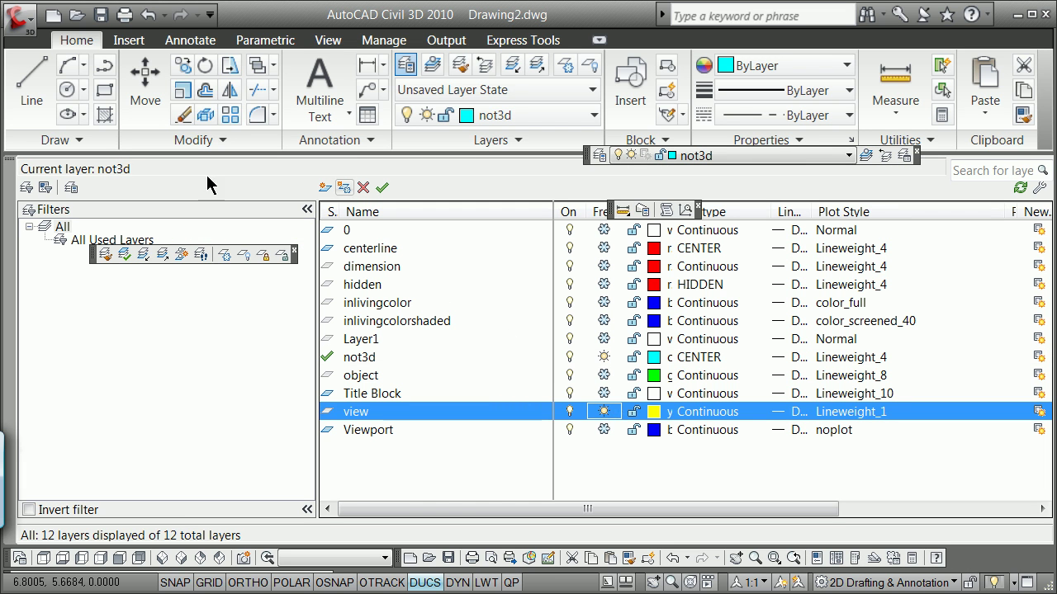
{"action": "double_click", "coordinate": [340, 416]}
Draw a 5 by 5 rectangle (@5,5) around the cyan front geometry on the view layer.
{"action": "left_click", "coordinate": [9, 168]}
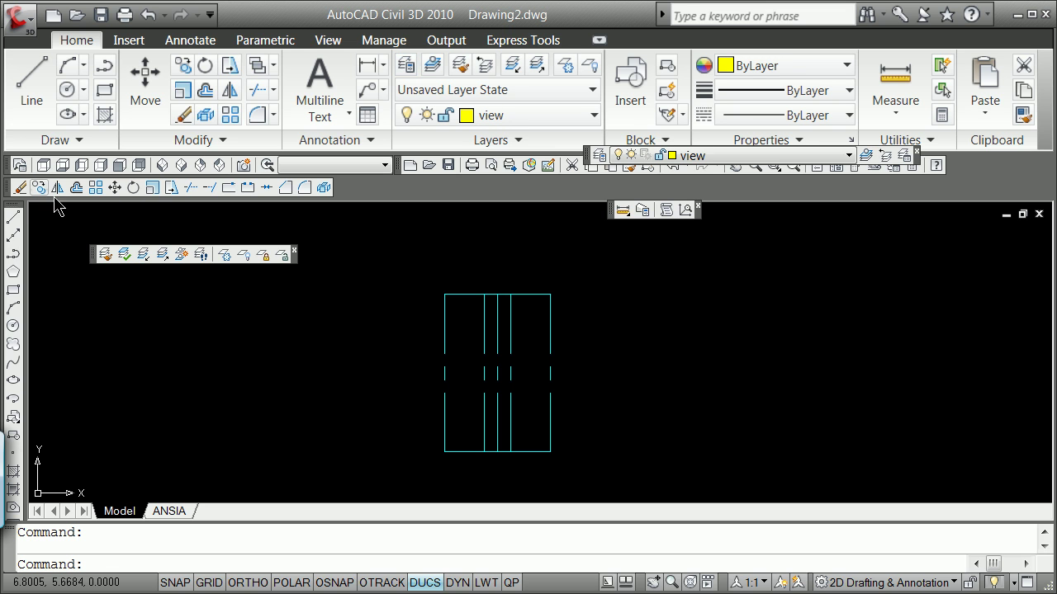
{"action": "left_click", "coordinate": [12, 289]}
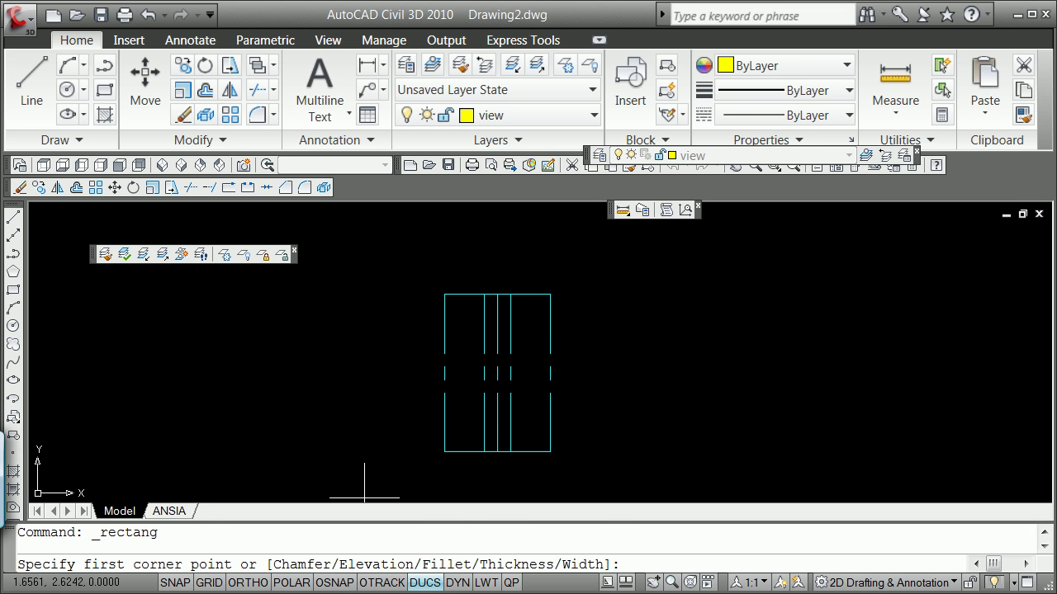
{"action": "left_click", "coordinate": [364, 498]}
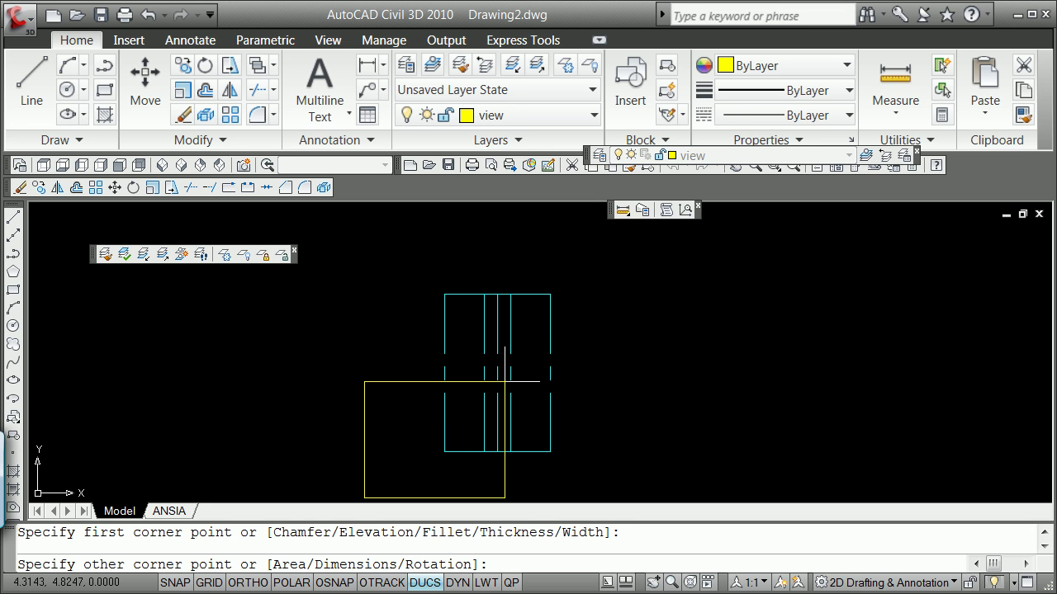
{"action": "type", "text": "@5,5"}
{"action": "key", "text": "Return"}
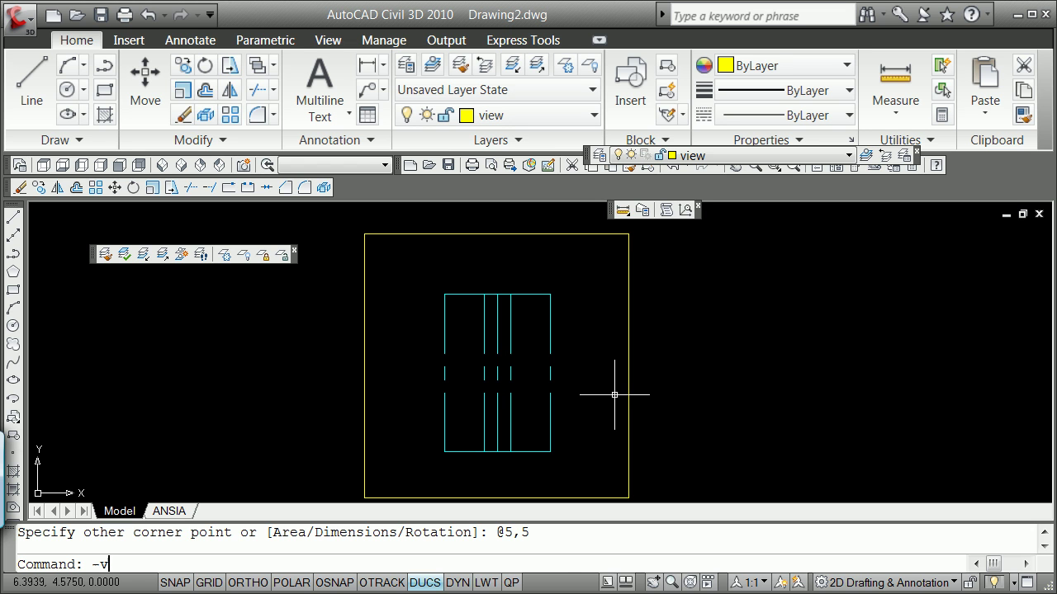
Start a -VIEW Window view named markfront, with Endpoint snap ready.
{"action": "type", "text": "-v"}
{"action": "key", "text": "Return"}
{"action": "right_click", "coordinate": [246, 402], "text": "shift"}
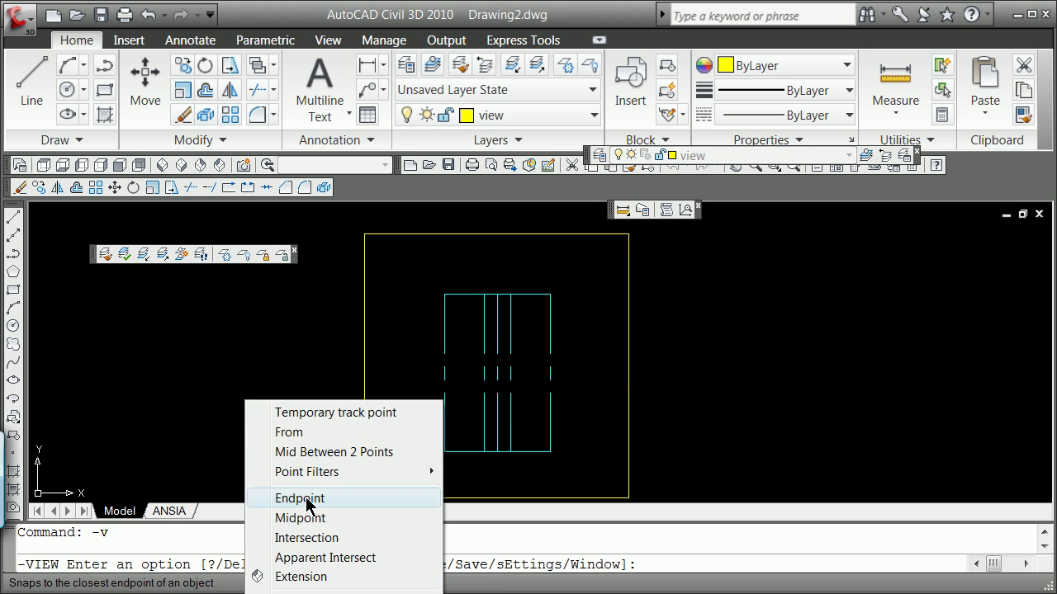
{"action": "left_click", "coordinate": [306, 500]}
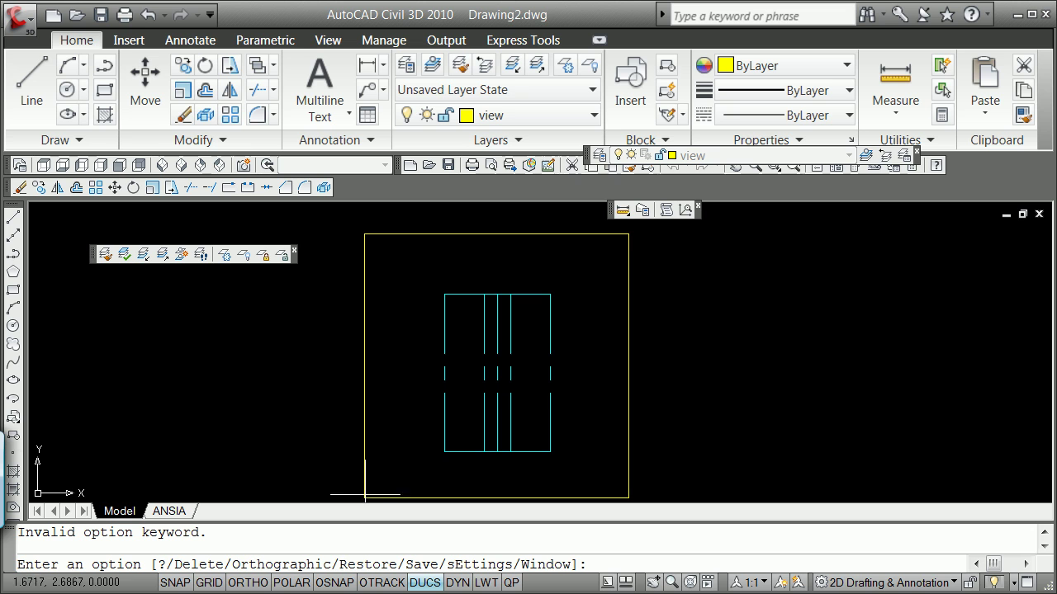
{"action": "type", "text": "w"}
{"action": "key", "text": "Return"}
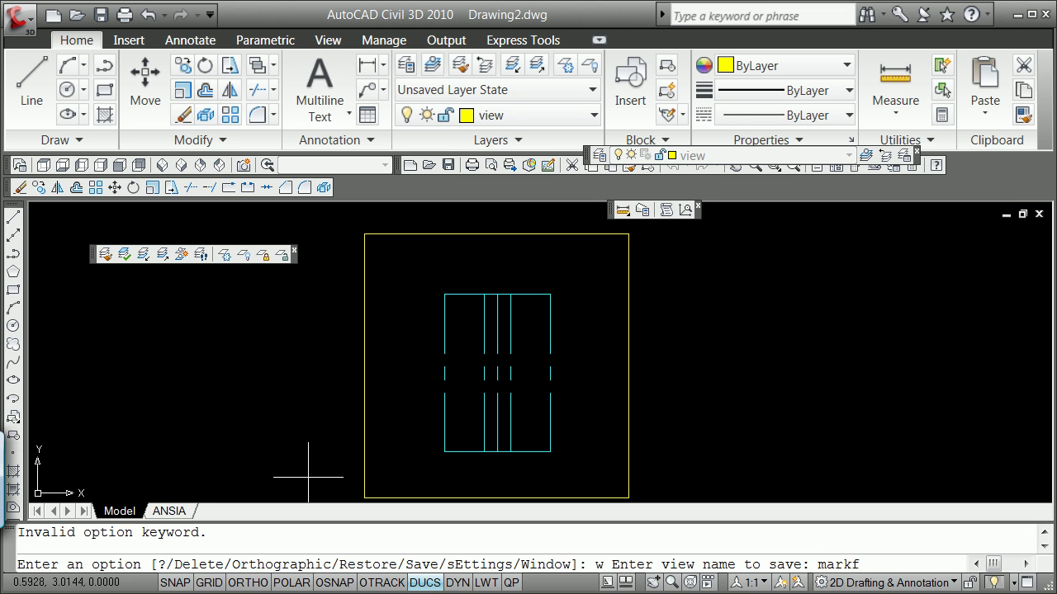
{"action": "type", "text": "markfront"}
{"action": "key", "text": "Return"}
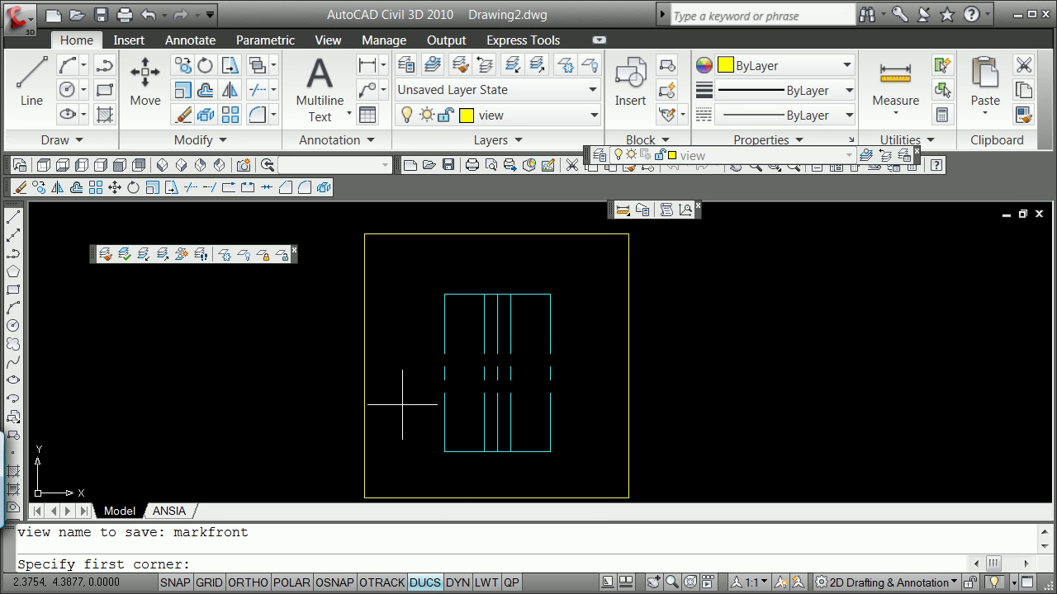
Frame markfront by snapping to the rectangle's lower-left and top-right corners.
{"action": "right_click", "coordinate": [402, 405], "text": "shift"}
{"action": "left_click", "coordinate": [462, 503]}
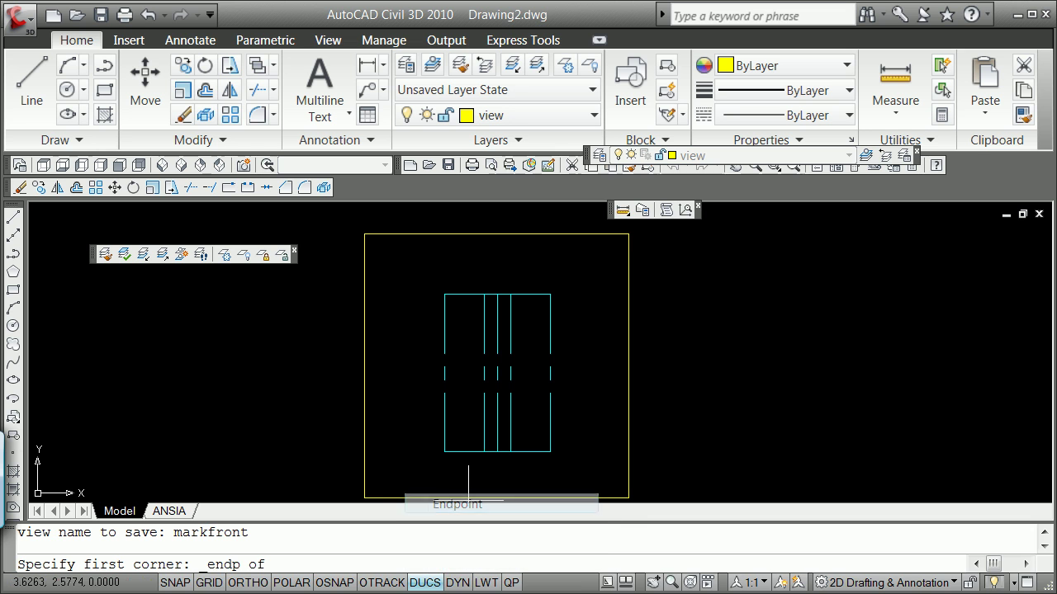
{"action": "left_click", "coordinate": [365, 498]}
{"action": "right_click", "coordinate": [598, 320], "text": "shift"}
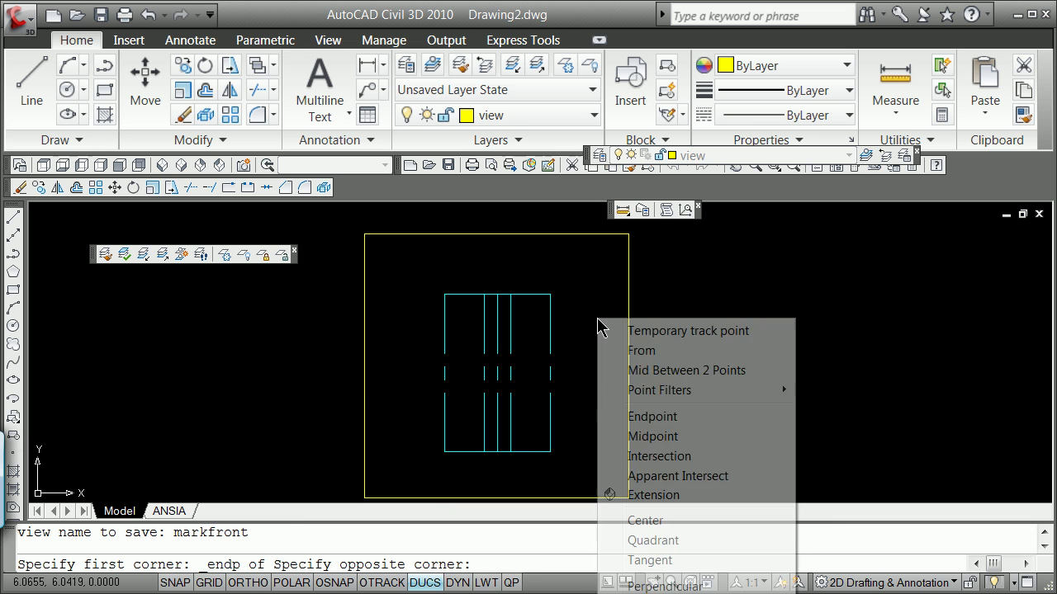
{"action": "left_click", "coordinate": [648, 417]}
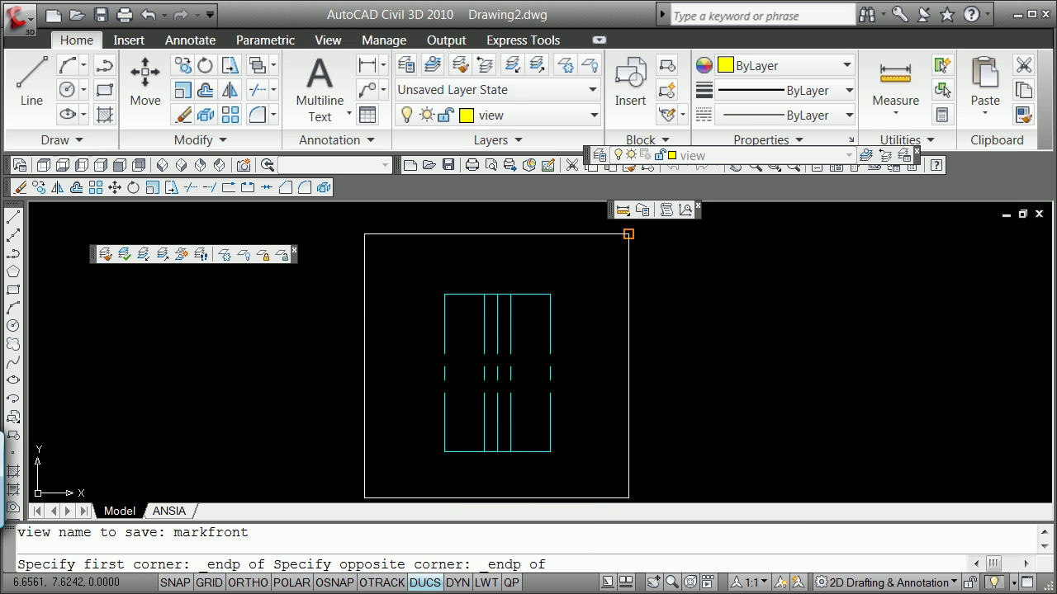
{"action": "left_click", "coordinate": [628, 234]}
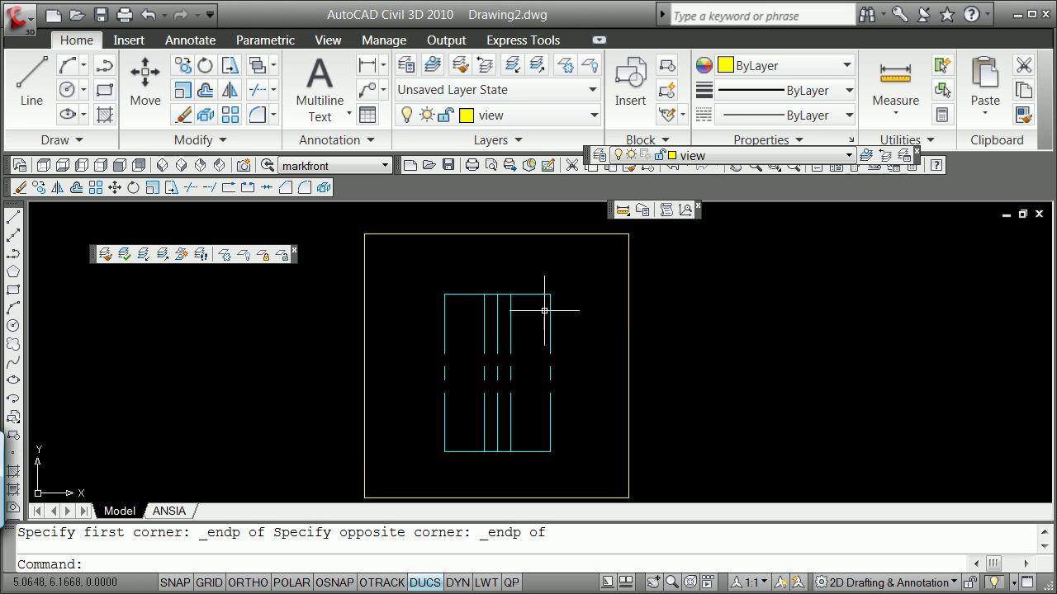
Switch to the ANSIA layout and attempt a window-selection erase, cancelling it.
{"action": "left_click", "coordinate": [176, 515]}
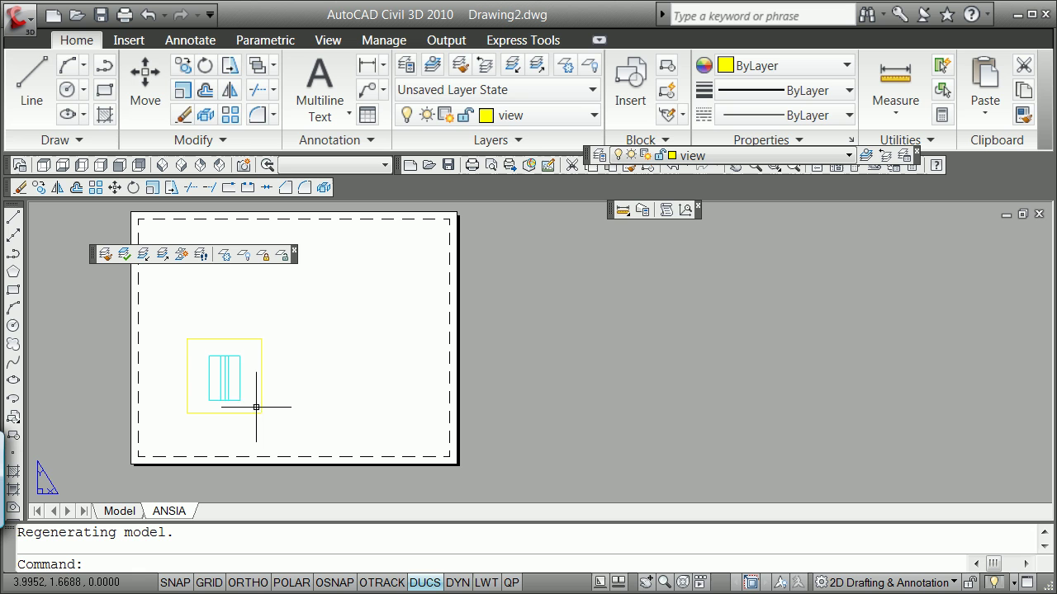
{"action": "left_click", "coordinate": [249, 388]}
{"action": "left_click", "coordinate": [261, 384]}
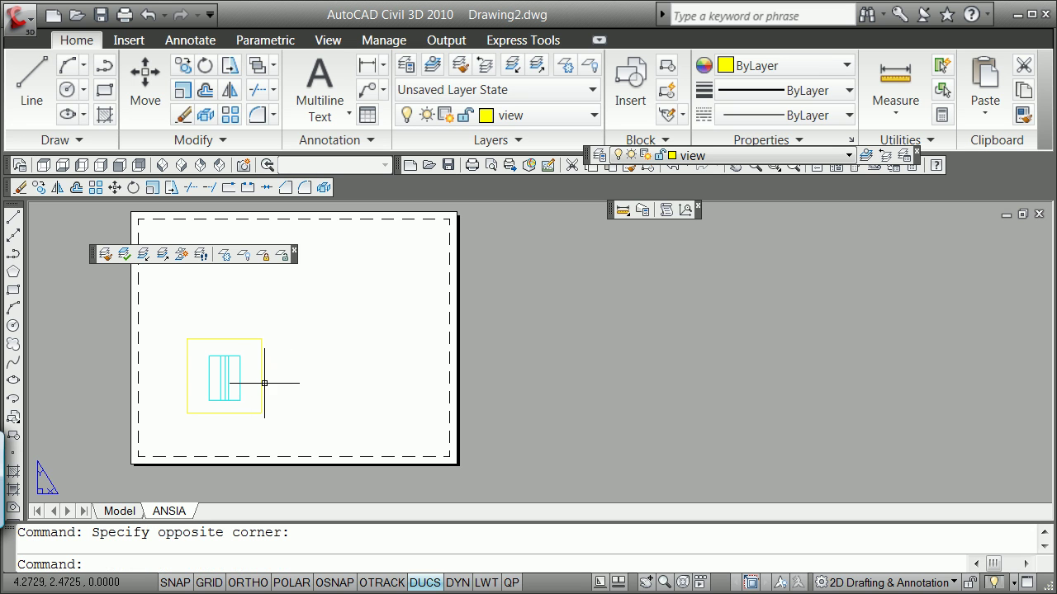
{"action": "key", "text": "Escape"}
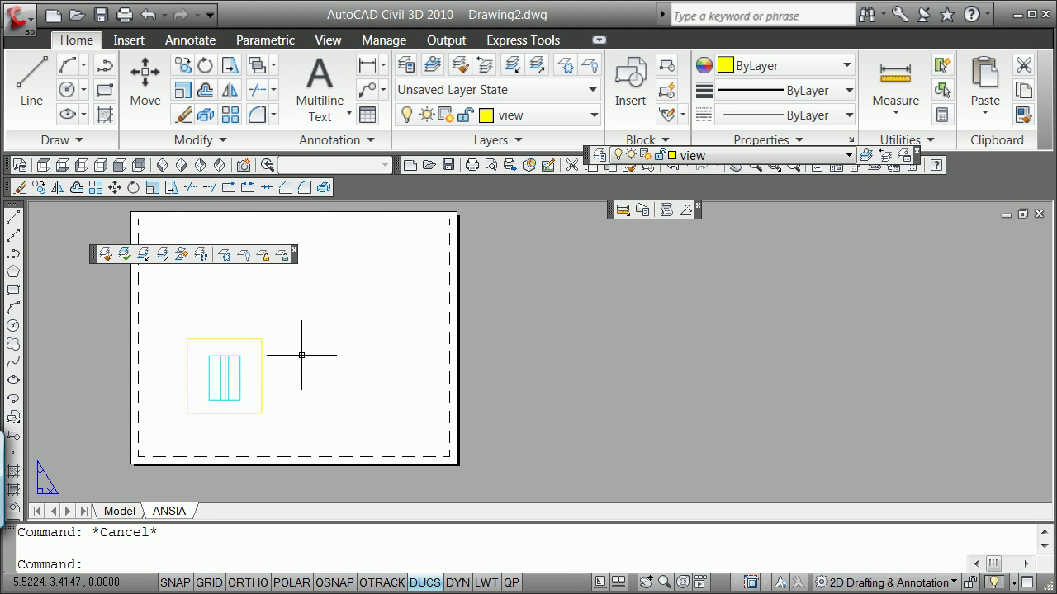
{"action": "key", "text": "Escape"}
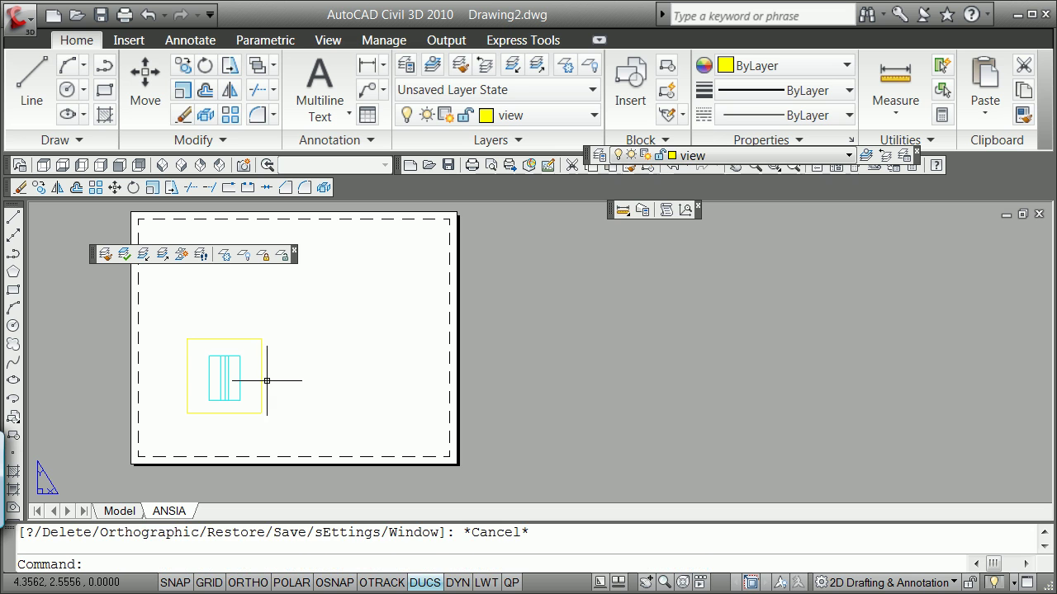
{"action": "type", "text": "e"}
{"action": "key", "text": "Return"}
{"action": "type", "text": "w"}
{"action": "key", "text": "Return"}
{"action": "left_click", "coordinate": [181, 431]}
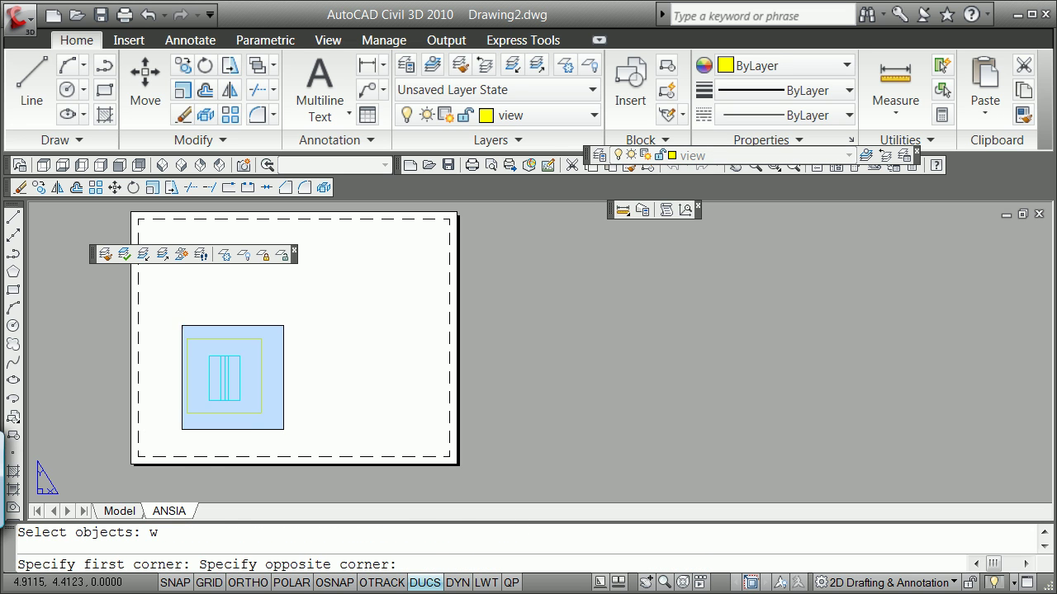
{"action": "left_click", "coordinate": [287, 321]}
{"action": "key", "text": "Escape"}
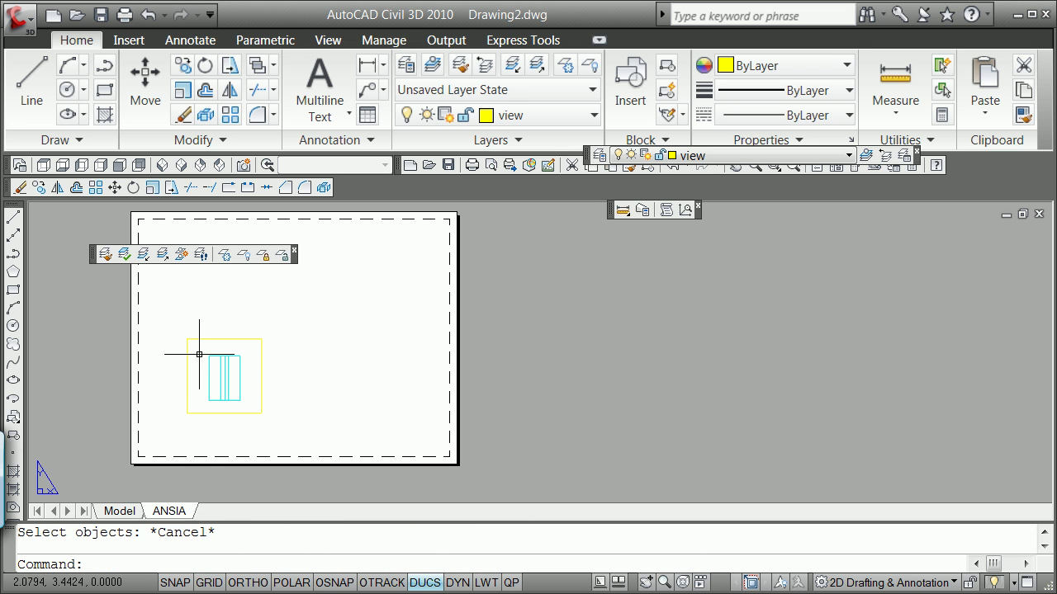
Thaw the Viewport layer in the Layer Properties Manager.
{"action": "left_click", "coordinate": [600, 156]}
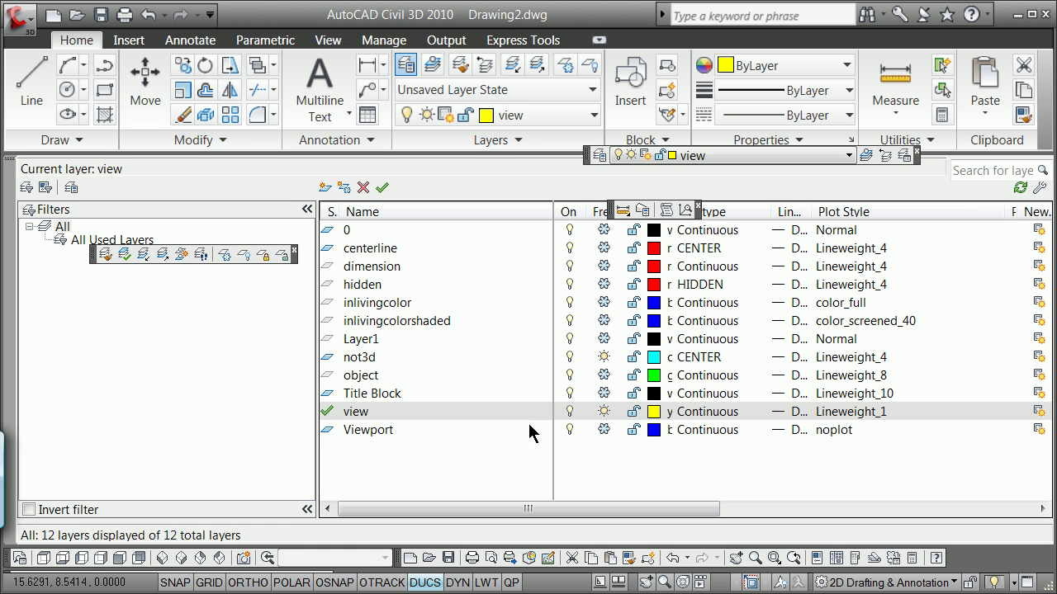
{"action": "left_click", "coordinate": [605, 430]}
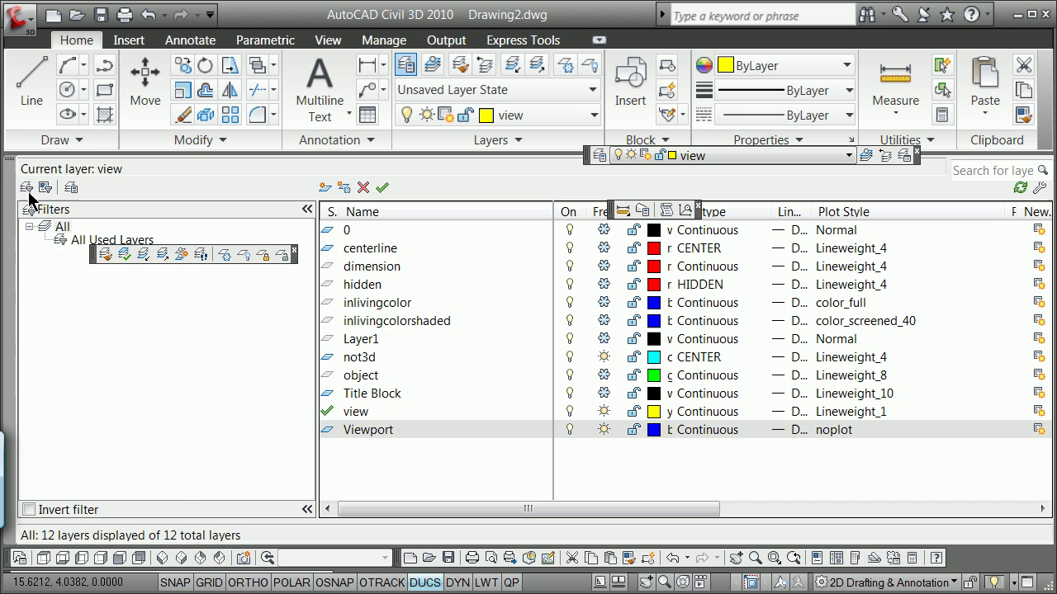
{"action": "left_click", "coordinate": [9, 166]}
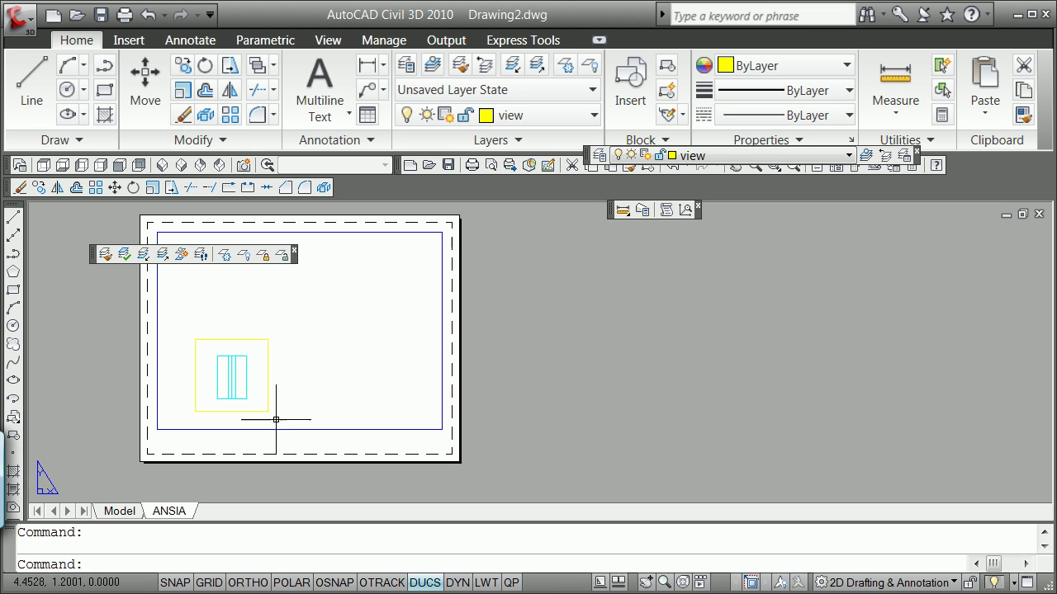
Erase the default viewport from the ANSIA layout.
{"action": "type", "text": "e"}
{"action": "key", "text": "Return"}
{"action": "left_click", "coordinate": [289, 430]}
{"action": "key", "text": "Return"}
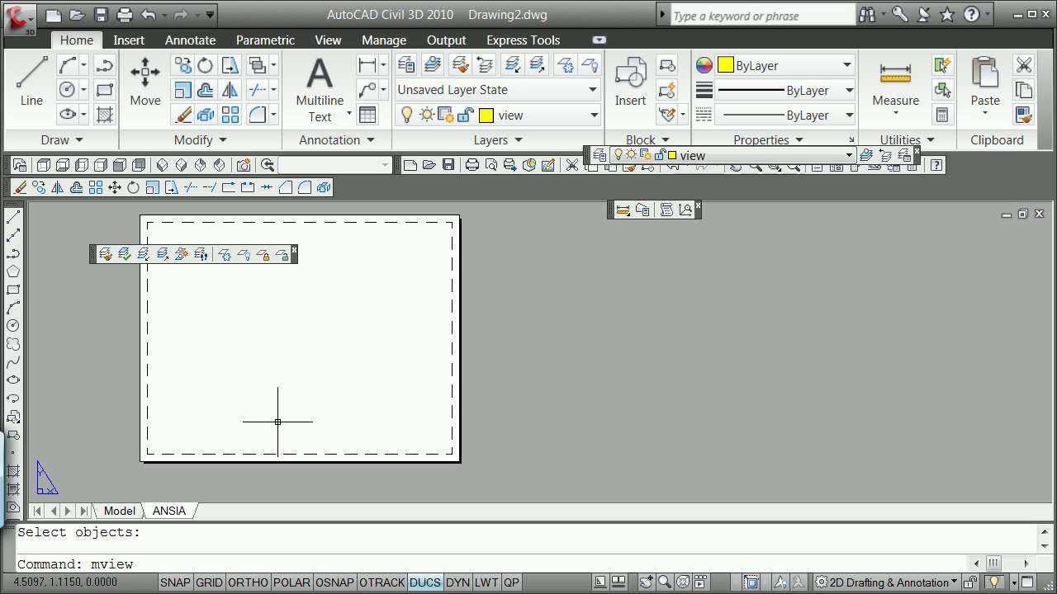
Create a 2.5 by 2.5 viewport at the sheet's lower left.
{"action": "key", "text": "Return"}
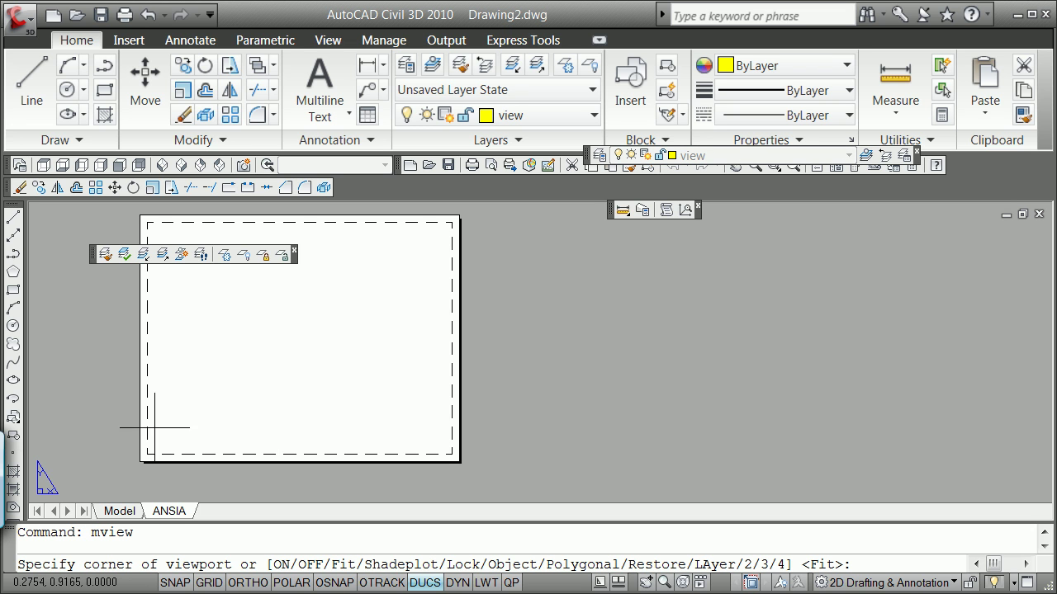
{"action": "left_click", "coordinate": [183, 434]}
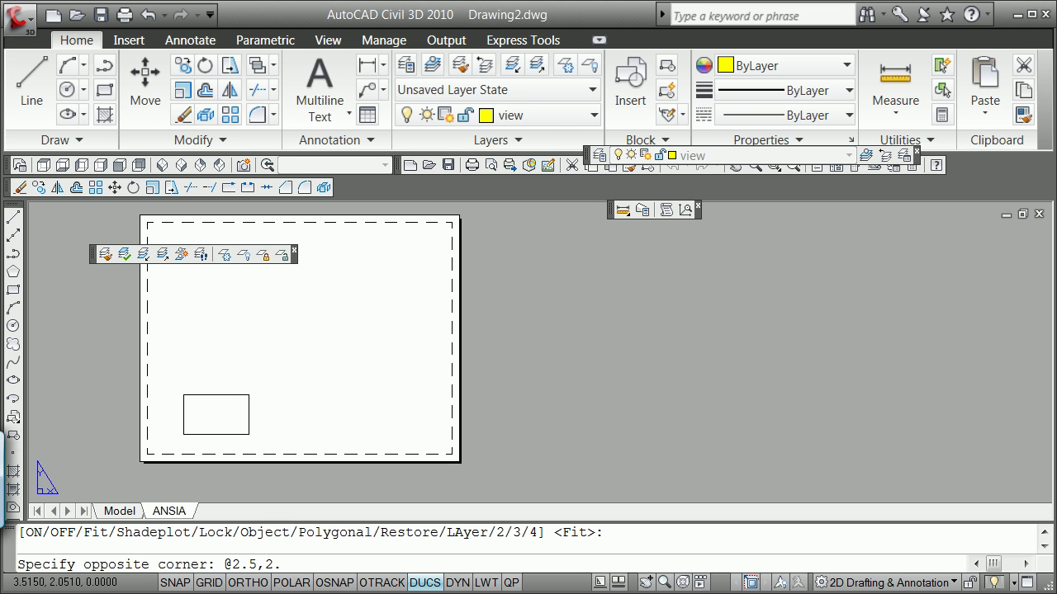
{"action": "type", "text": "@2.5,2.5"}
{"action": "key", "text": "Return"}
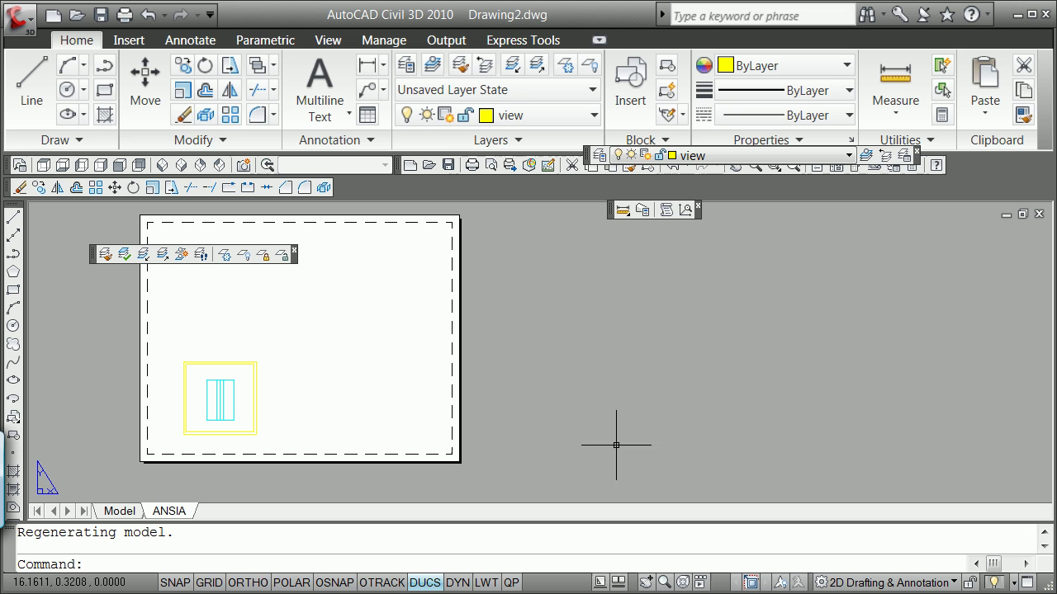
{"action": "double_click", "coordinate": [618, 431]}
{"action": "type", "text": "v"}
{"action": "key", "text": "Return"}
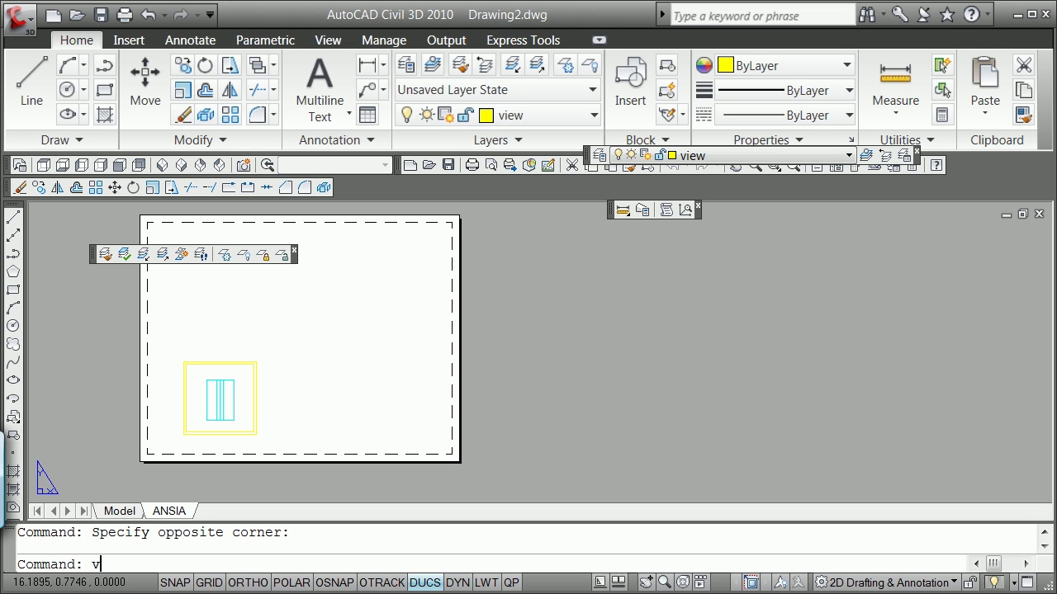
Set the lower-left viewport to the saved markfront view.
{"action": "left_click", "coordinate": [334, 199]}
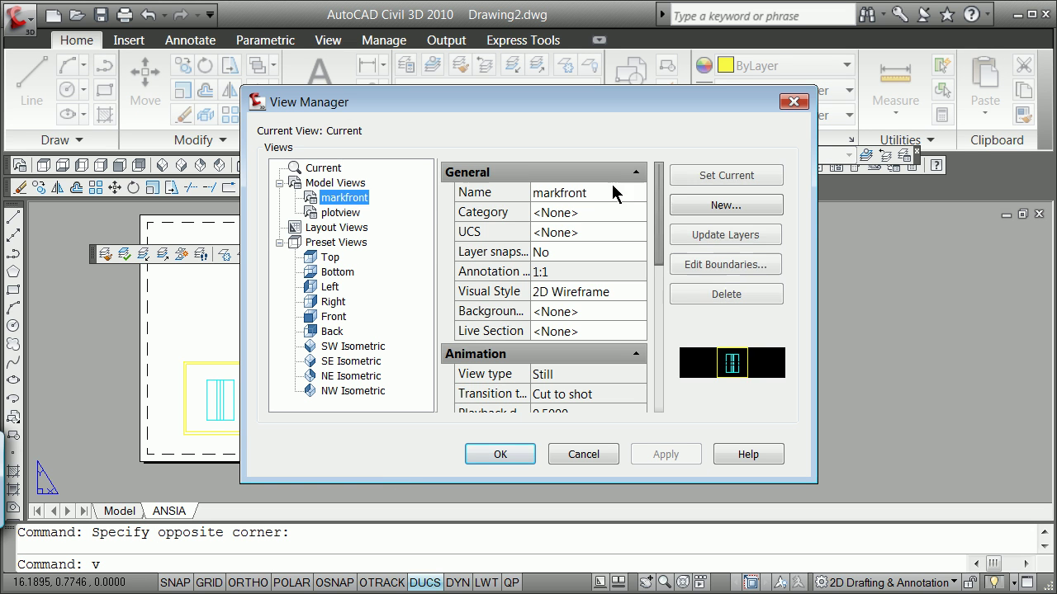
{"action": "left_click", "coordinate": [682, 175]}
{"action": "left_click", "coordinate": [501, 454]}
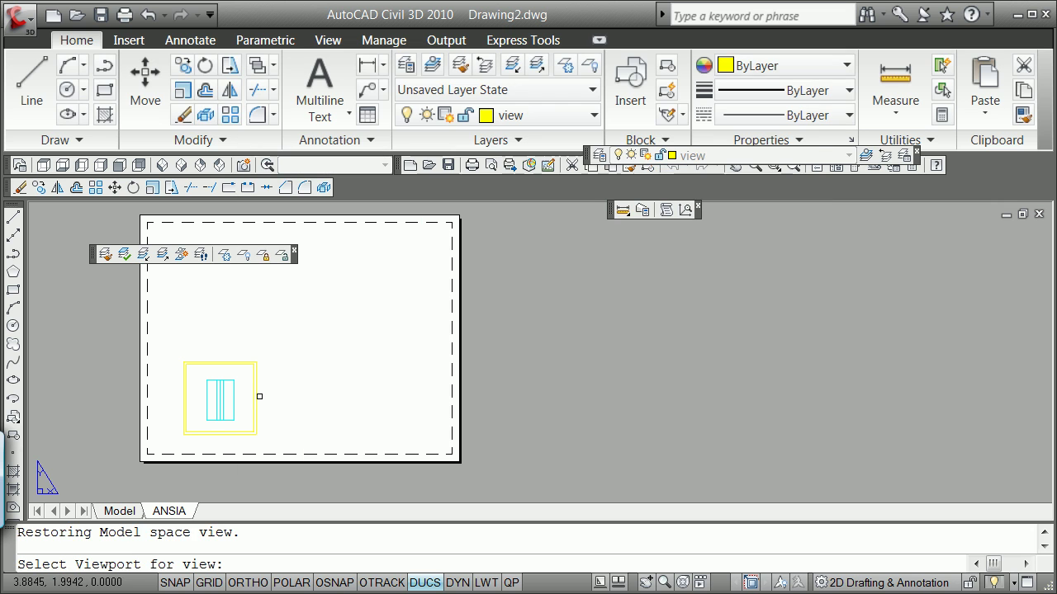
{"action": "left_click", "coordinate": [257, 396]}
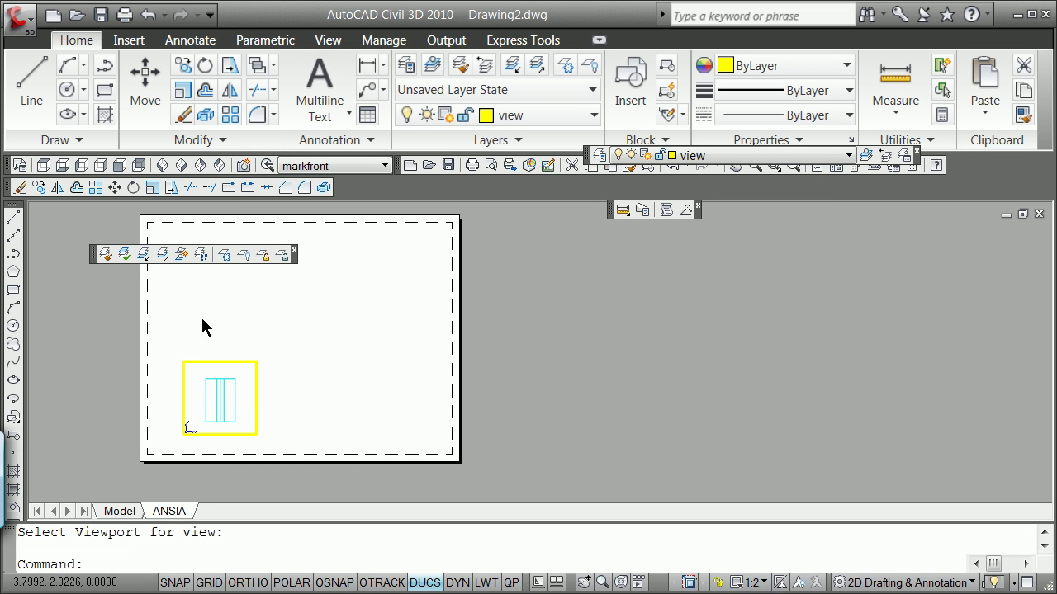
Return to paper space and close the floating Layers toolbar covering the sheet.
{"action": "key", "text": "Escape"}
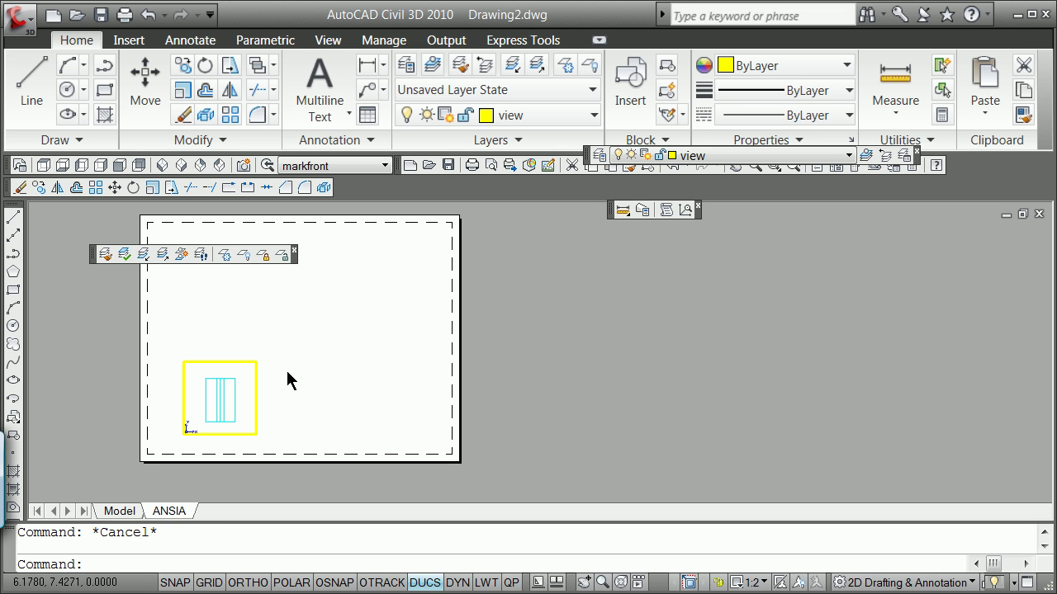
{"action": "double_click", "coordinate": [304, 370]}
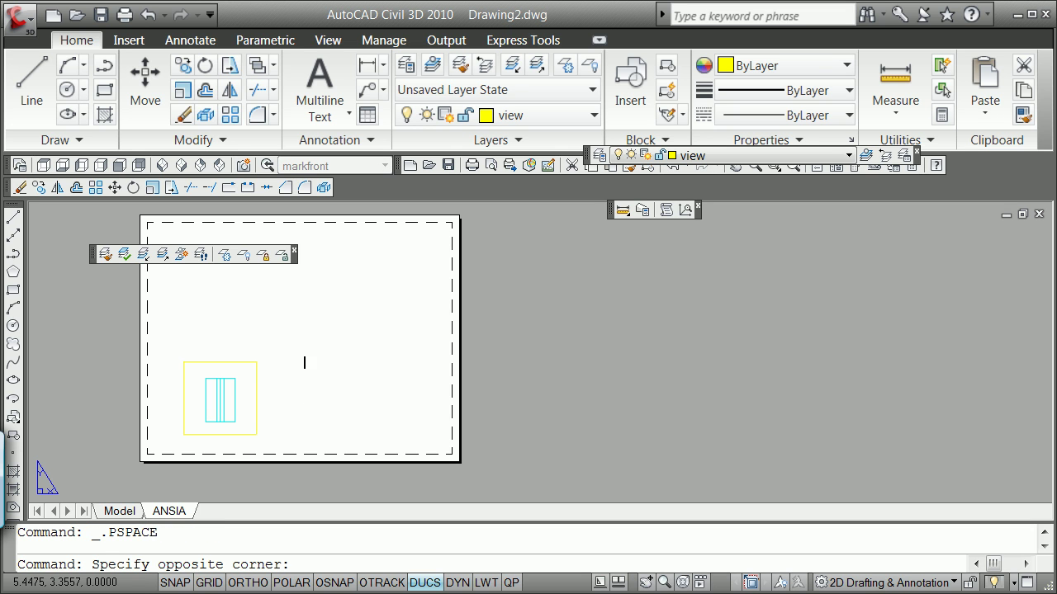
{"action": "left_click", "coordinate": [306, 360]}
{"action": "scroll", "coordinate": [257, 355], "scroll_direction": "up", "scroll_amount": 3}
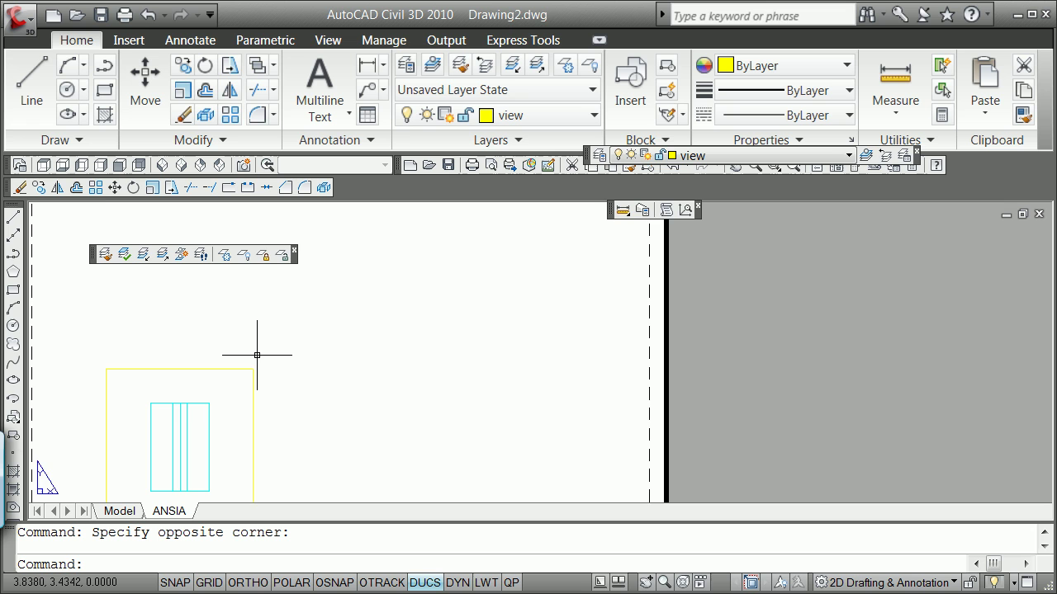
{"action": "scroll", "coordinate": [257, 355], "scroll_direction": "down", "scroll_amount": 2}
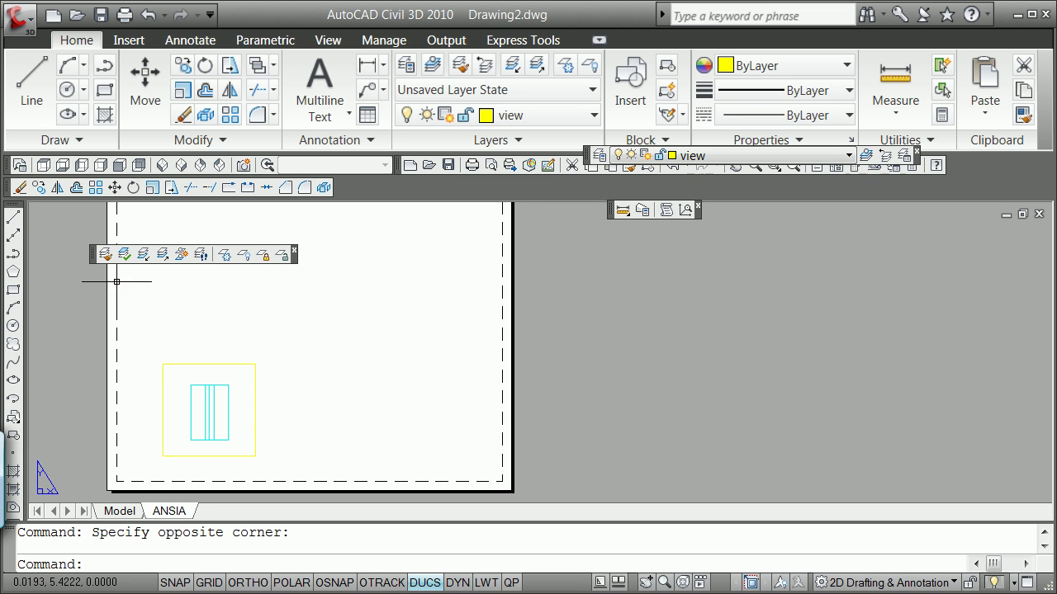
{"action": "left_click", "coordinate": [294, 249]}
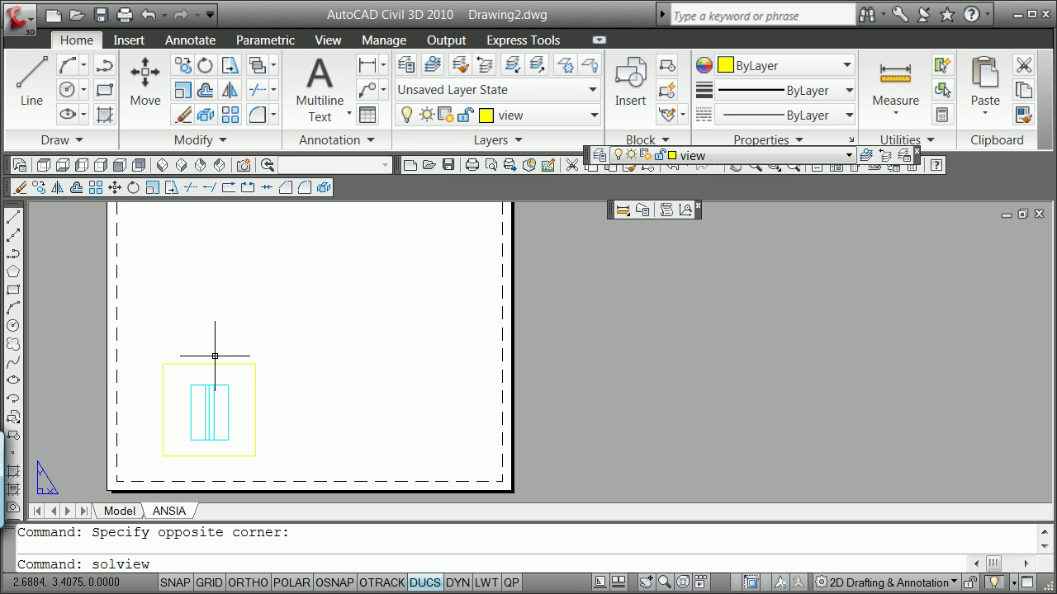
Add an Ortho SOLVIEW above the front view's top edge, 2.5 by 2.5, named marktop.
{"action": "key", "text": "Return"}
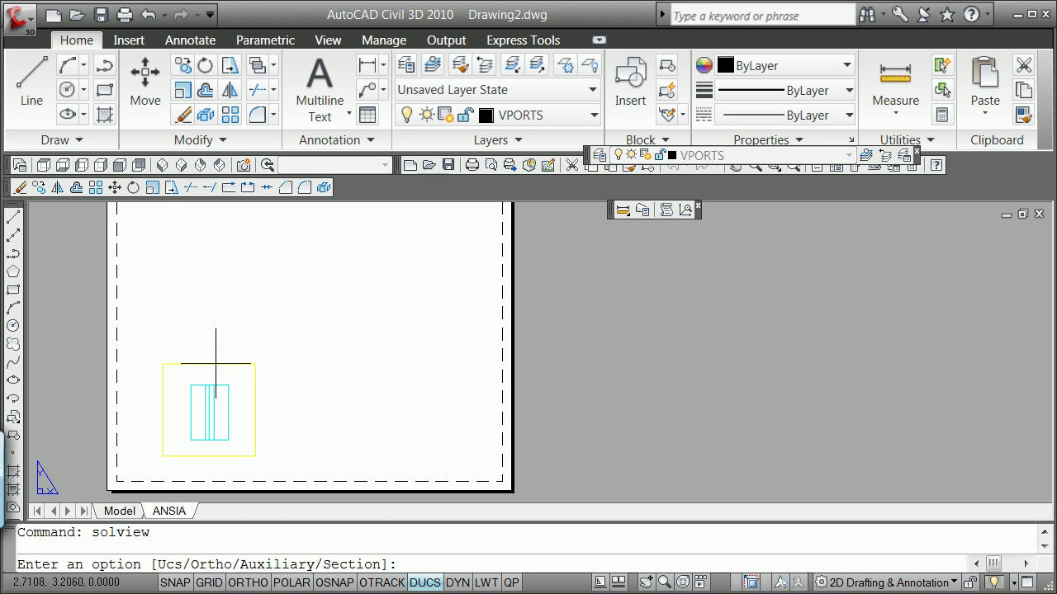
{"action": "type", "text": "o"}
{"action": "key", "text": "Return"}
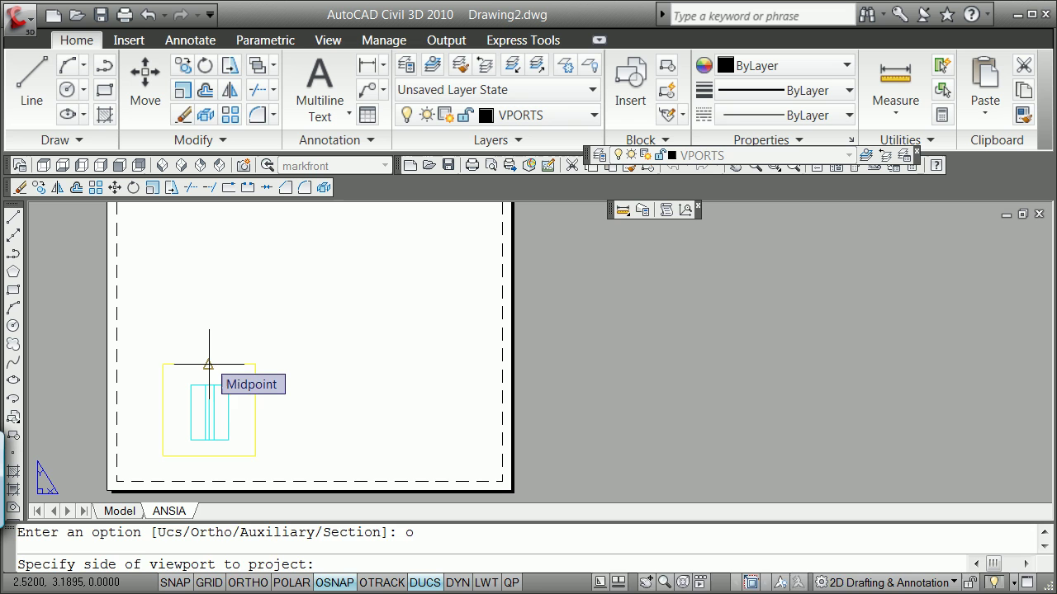
{"action": "left_click", "coordinate": [208, 364]}
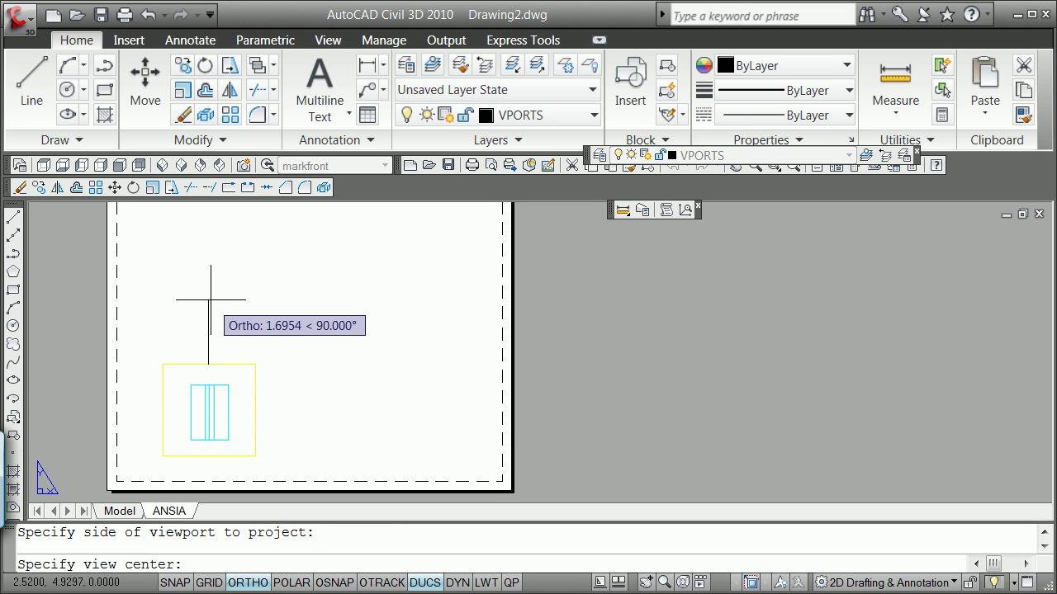
{"action": "left_click", "coordinate": [210, 301]}
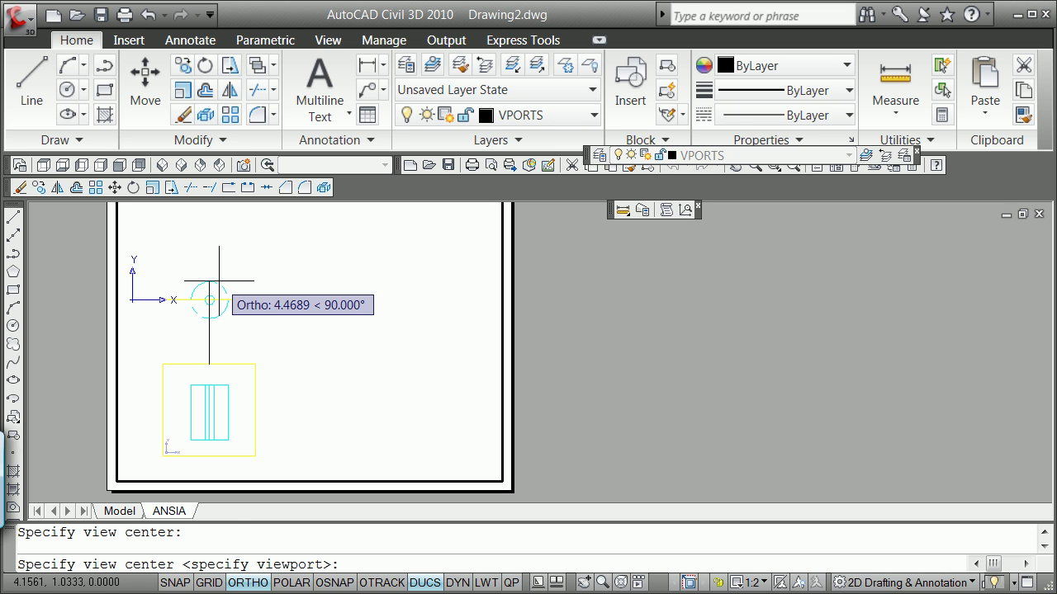
{"action": "key", "text": "Return"}
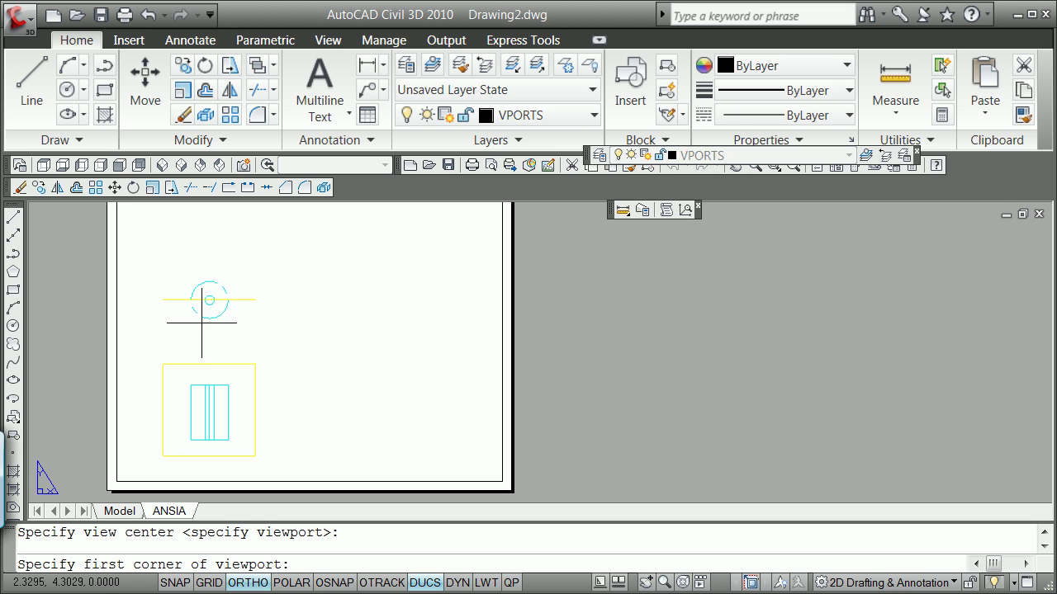
{"action": "left_click", "coordinate": [159, 341]}
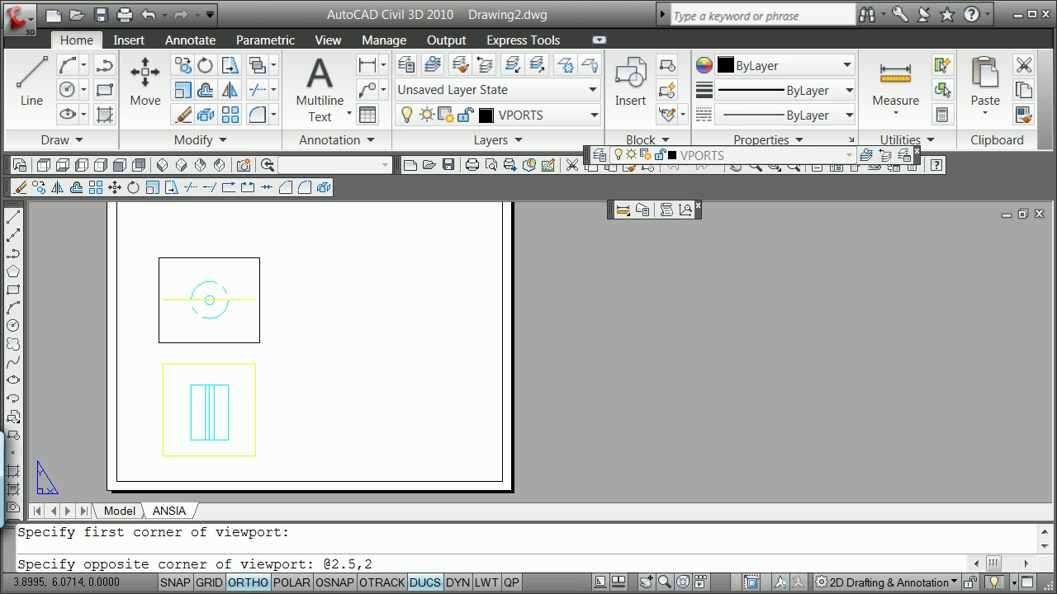
{"action": "key", "text": "Return"}
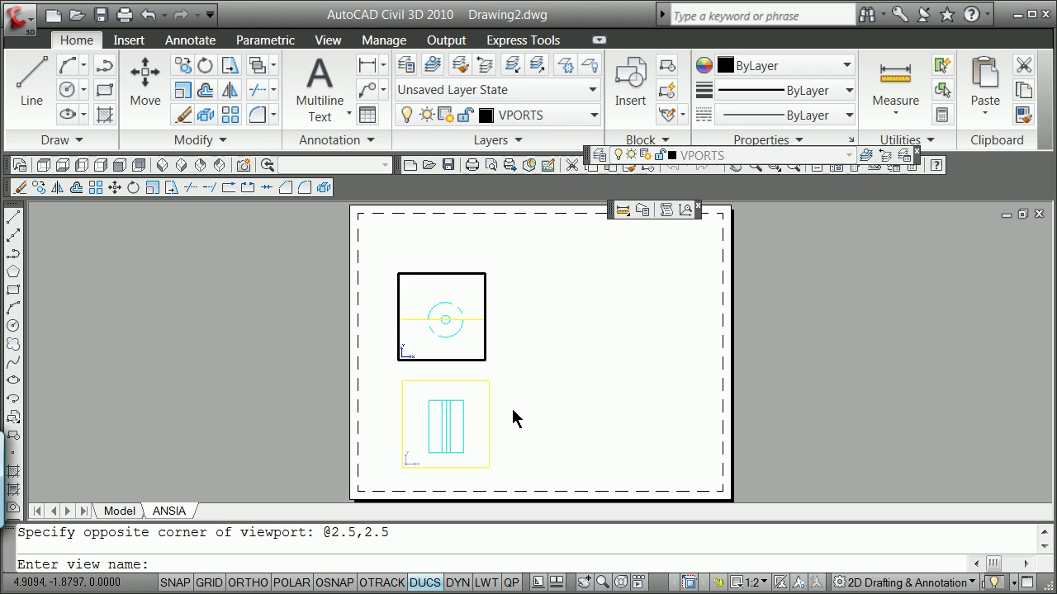
{"action": "type", "text": "marktop"}
{"action": "key", "text": "Return"}
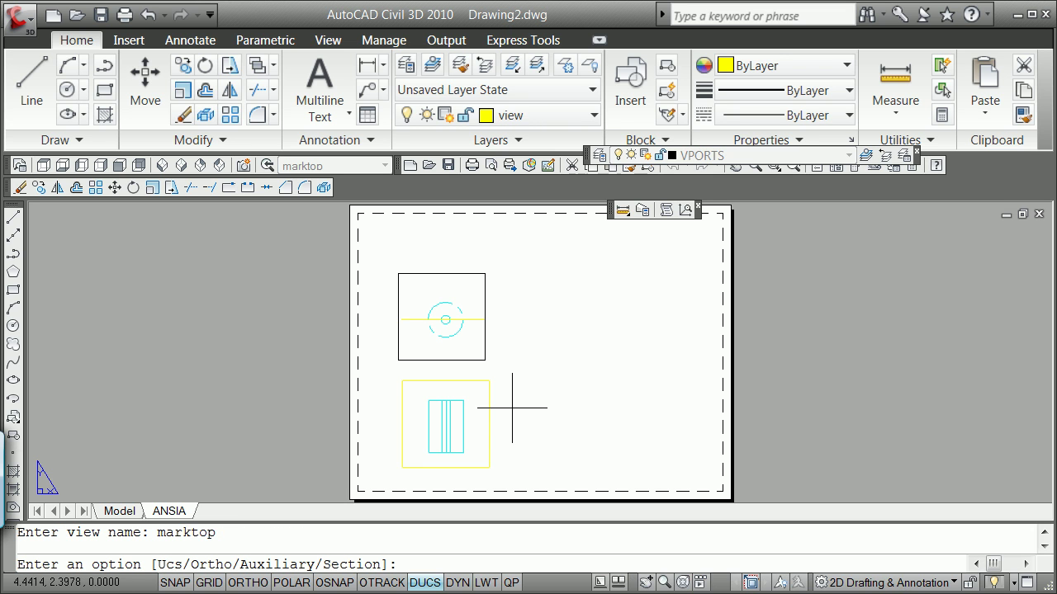
Start an Ortho SOLVIEW from the front view's right edge, centred to its right.
{"action": "key", "text": "Return"}
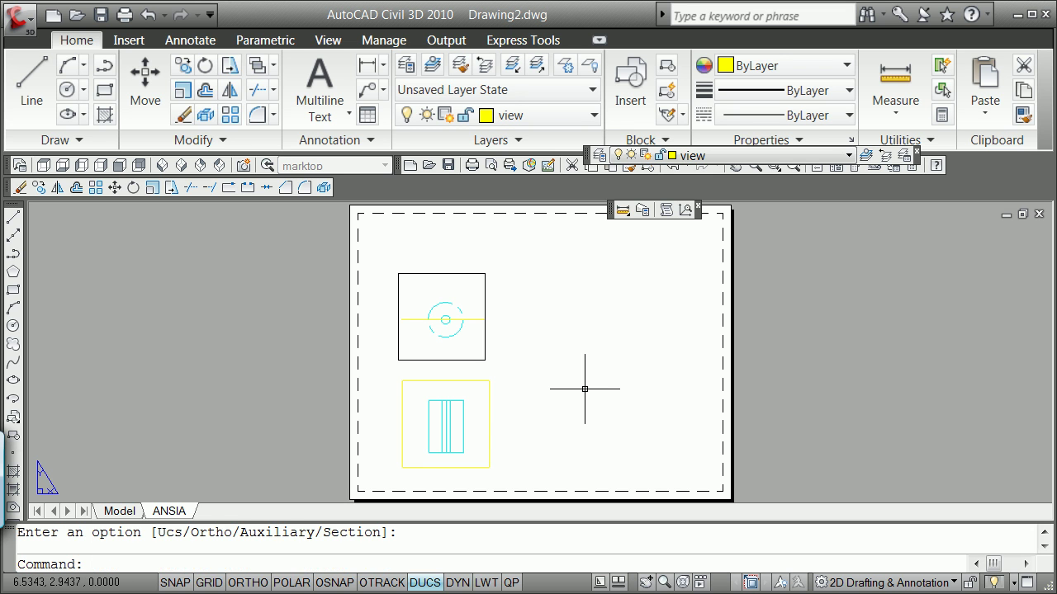
{"action": "type", "text": "o"}
{"action": "type", "text": "lview"}
{"action": "key", "text": "Return"}
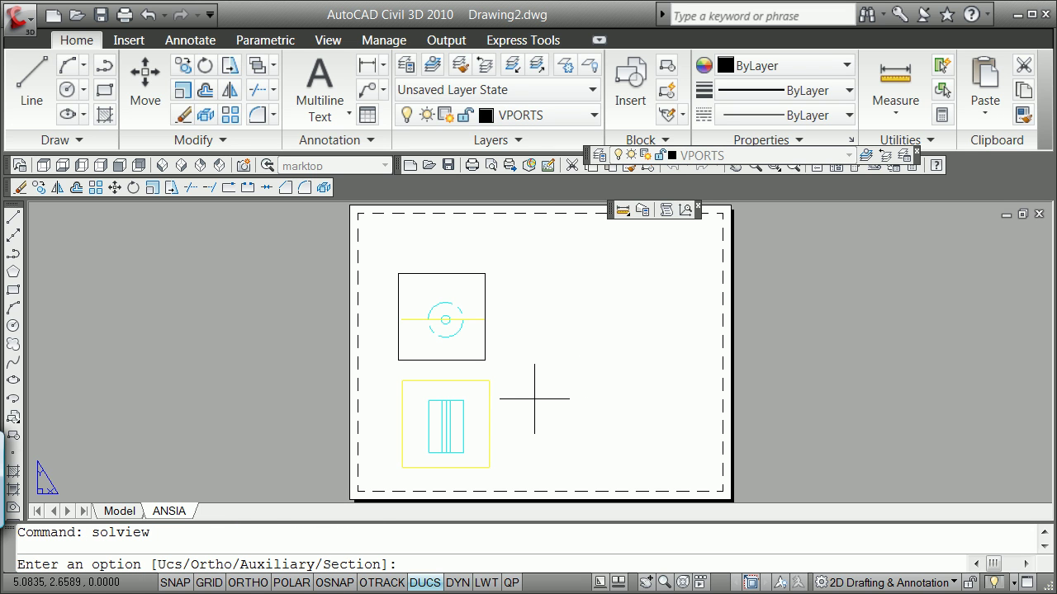
{"action": "type", "text": "o"}
{"action": "key", "text": "Return"}
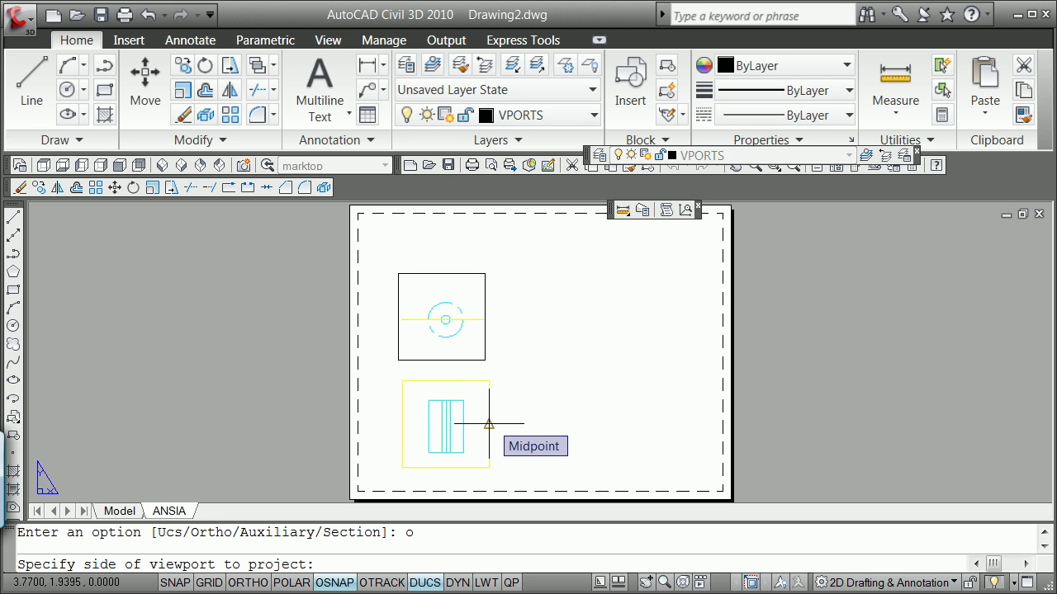
{"action": "left_click", "coordinate": [488, 424]}
{"action": "key", "text": "F8"}
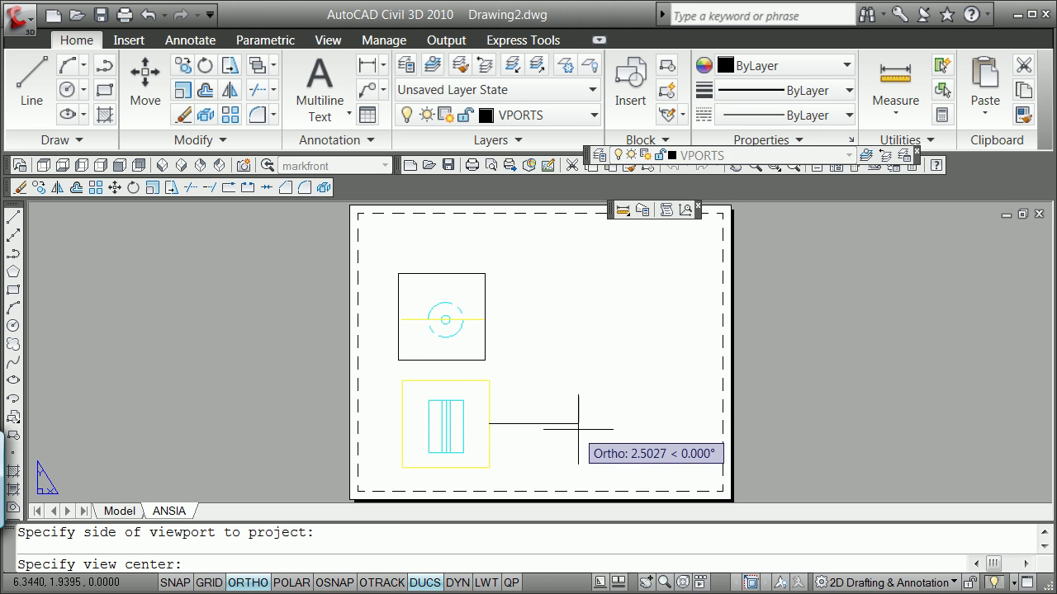
{"action": "left_click", "coordinate": [578, 427]}
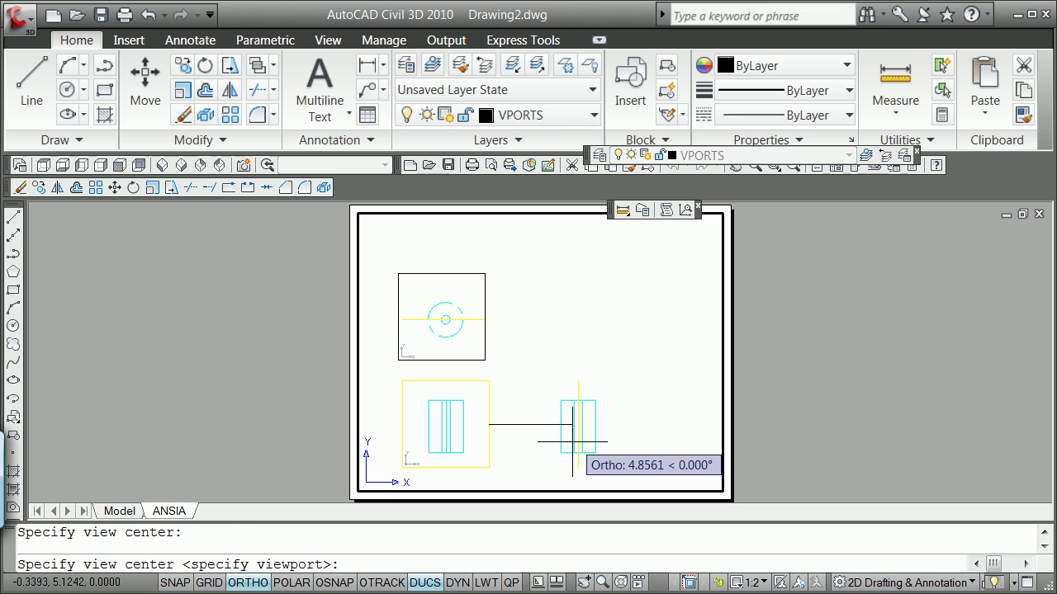
{"action": "key", "text": "Return"}
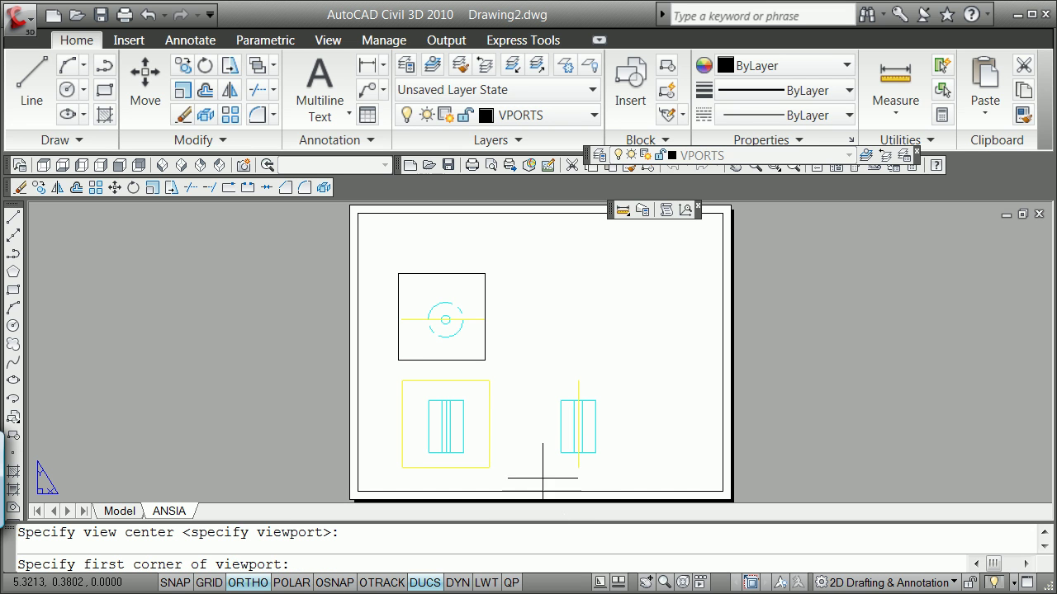
Size the side viewport 2.5 by 2.5 and name it markside.
{"action": "left_click", "coordinate": [533, 472]}
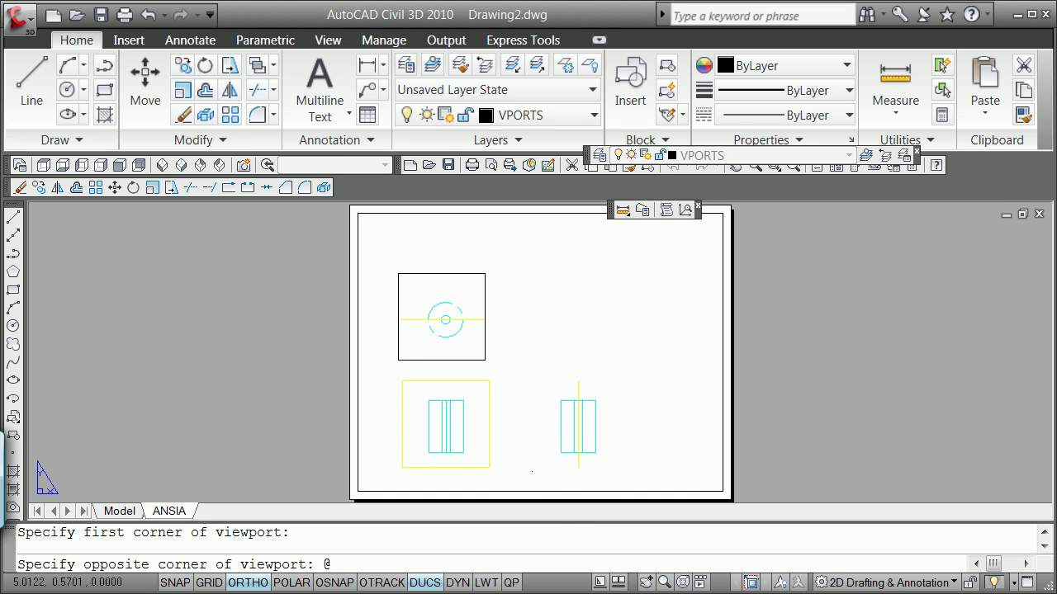
{"action": "type", "text": "@2.5,2.5"}
{"action": "key", "text": "Return"}
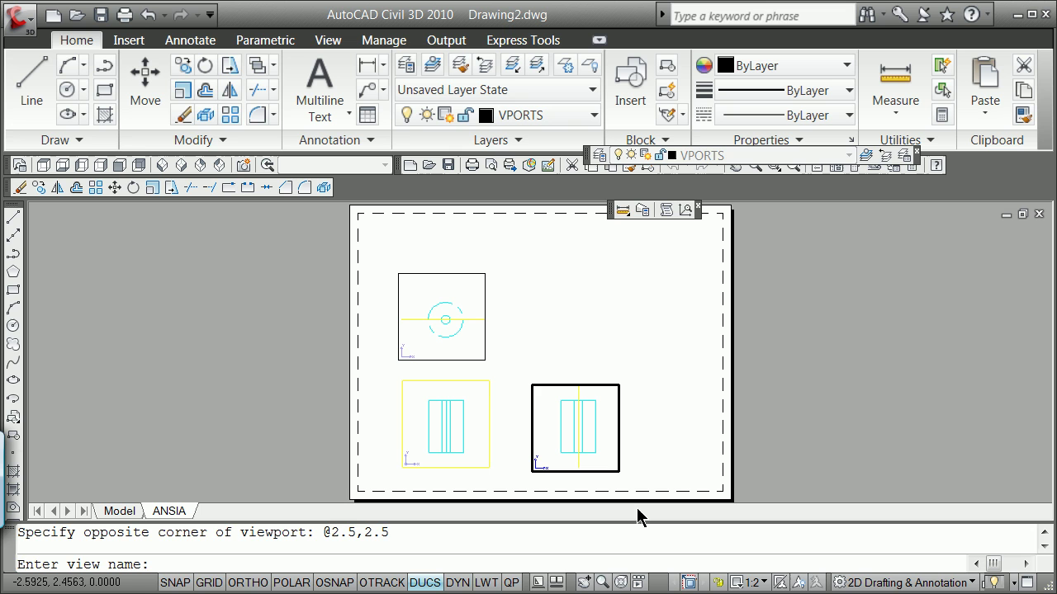
{"action": "type", "text": "markside"}
{"action": "key", "text": "Return"}
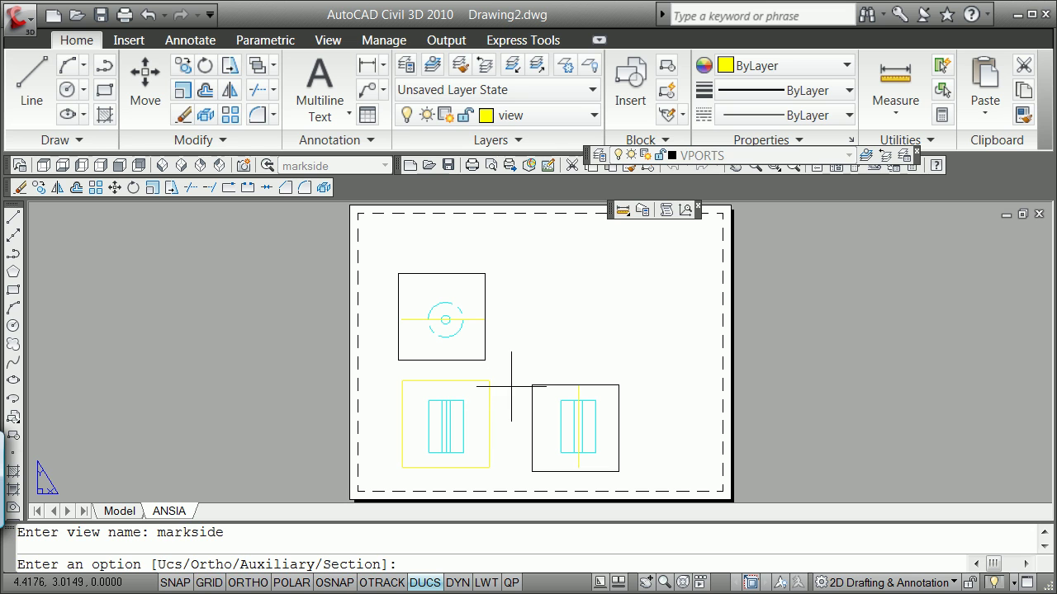
Erase the extra viewport with the yellow frame around the front view.
{"action": "key", "text": "Return"}
{"action": "type", "text": "e"}
{"action": "key", "text": "Return"}
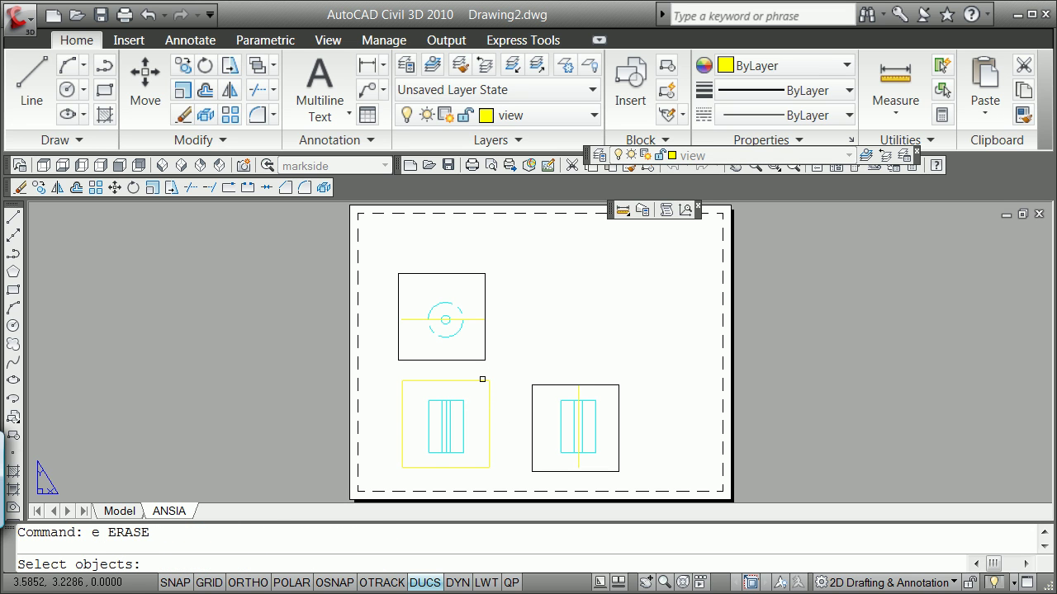
{"action": "left_click", "coordinate": [486, 380]}
{"action": "key", "text": "Return"}
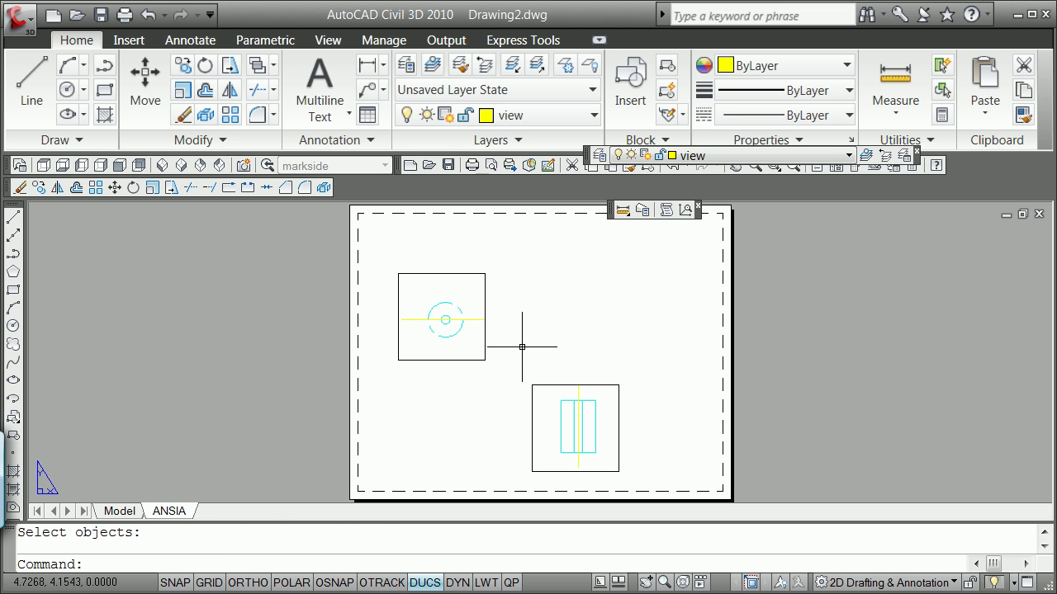
Start an Ortho SOLVIEW from the side viewport's left edge, centred to its left.
{"action": "type", "text": "solview"}
{"action": "key", "text": "Return"}
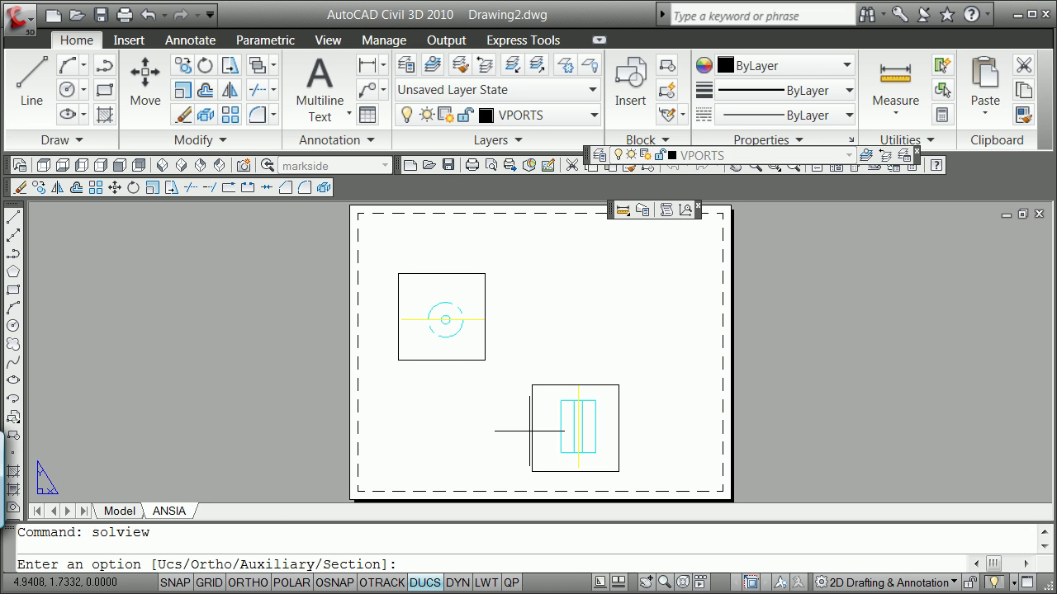
{"action": "type", "text": "o"}
{"action": "key", "text": "Return"}
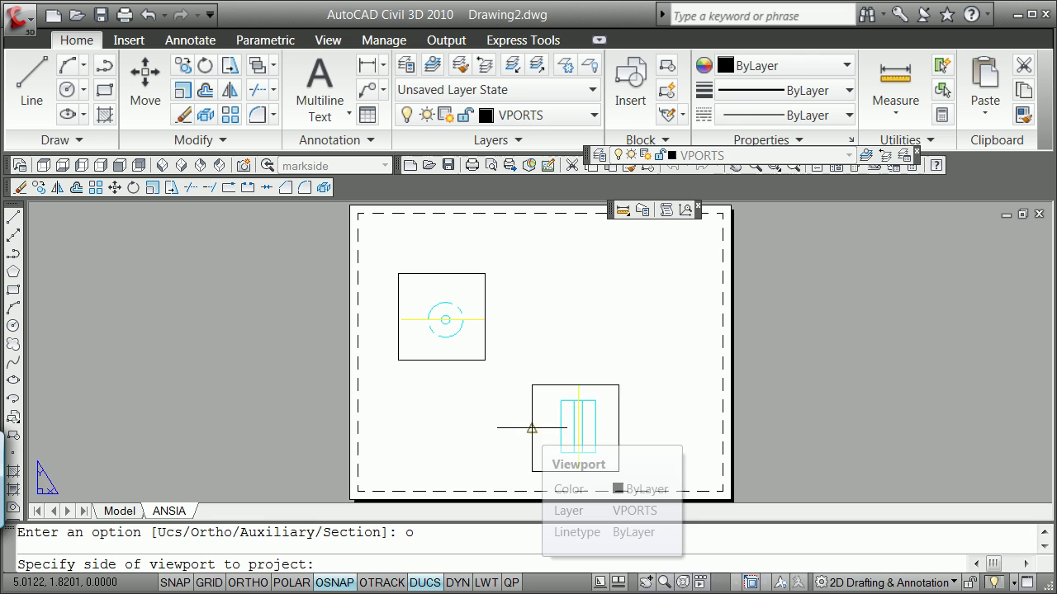
{"action": "left_click", "coordinate": [531, 429]}
{"action": "key", "text": "F8"}
{"action": "left_click", "coordinate": [441, 428]}
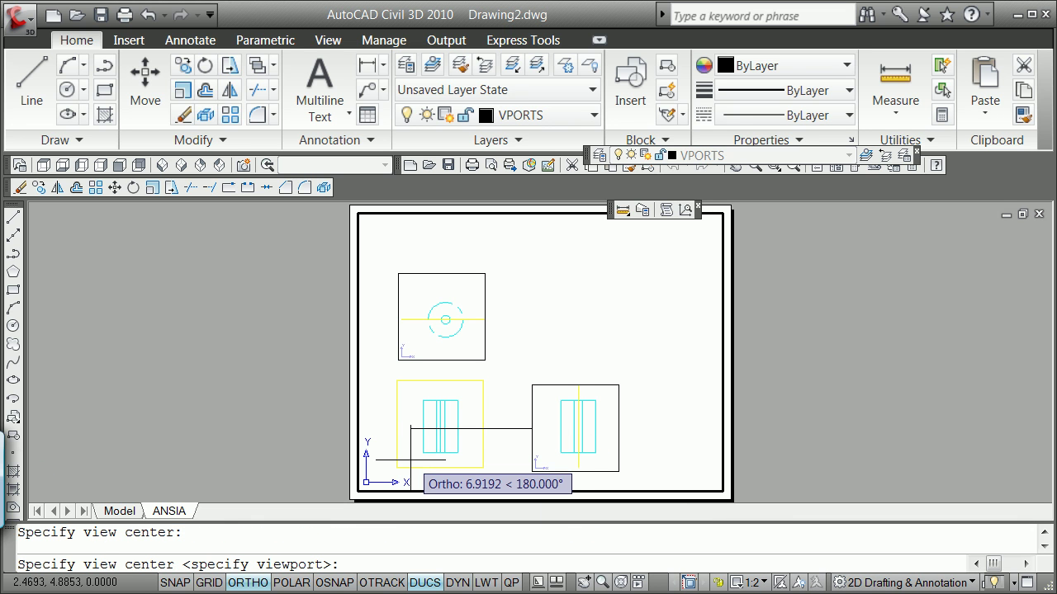
{"action": "key", "text": "Return"}
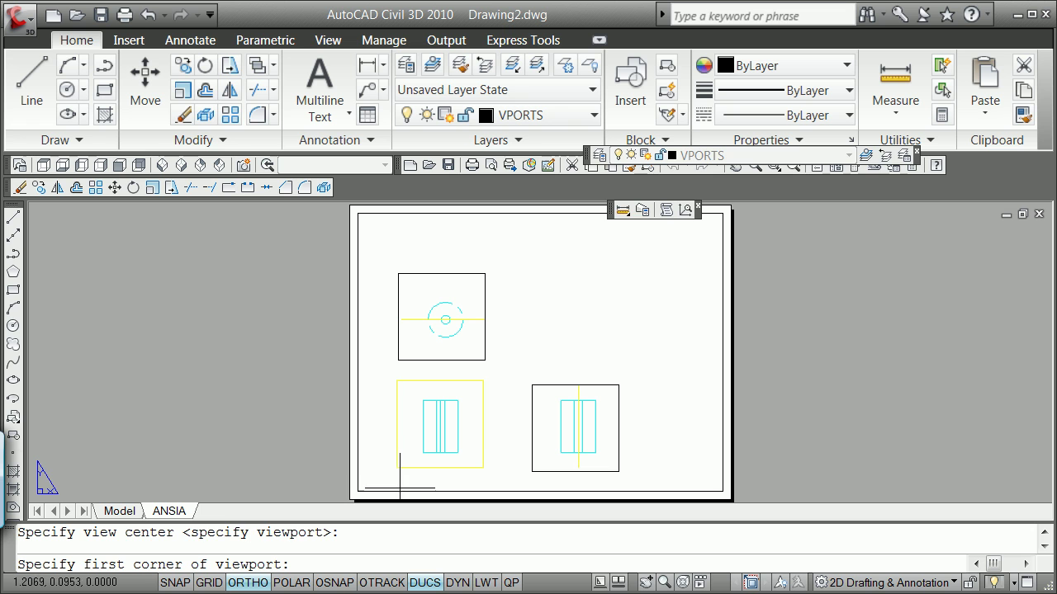
Draw the new viewport's corners and name the view markfront.
{"action": "left_click", "coordinate": [386, 479]}
{"action": "left_click", "coordinate": [497, 372]}
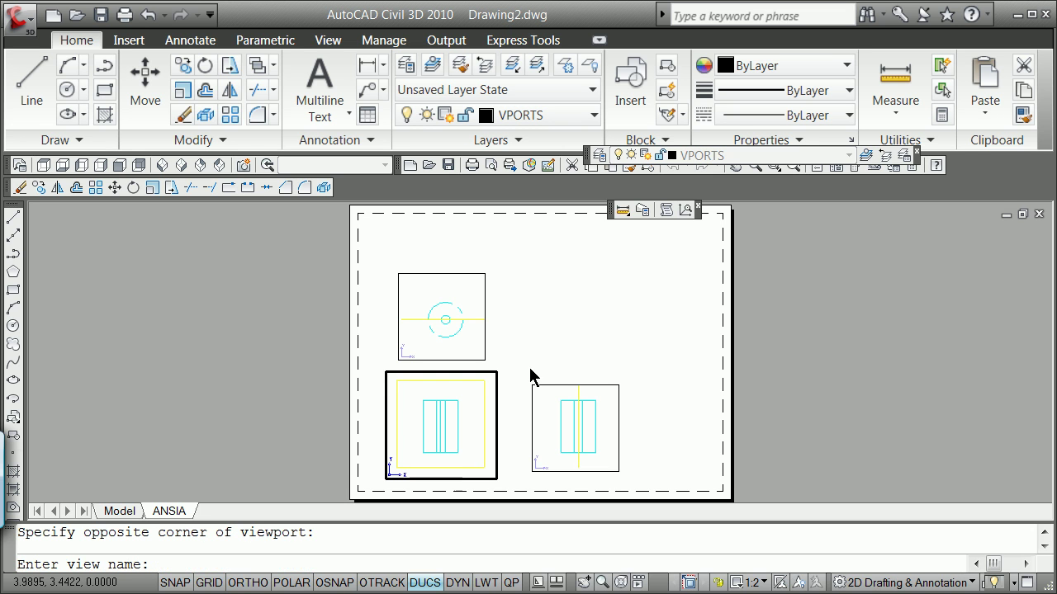
{"action": "type", "text": "marktront"}
{"action": "key", "text": "Return"}
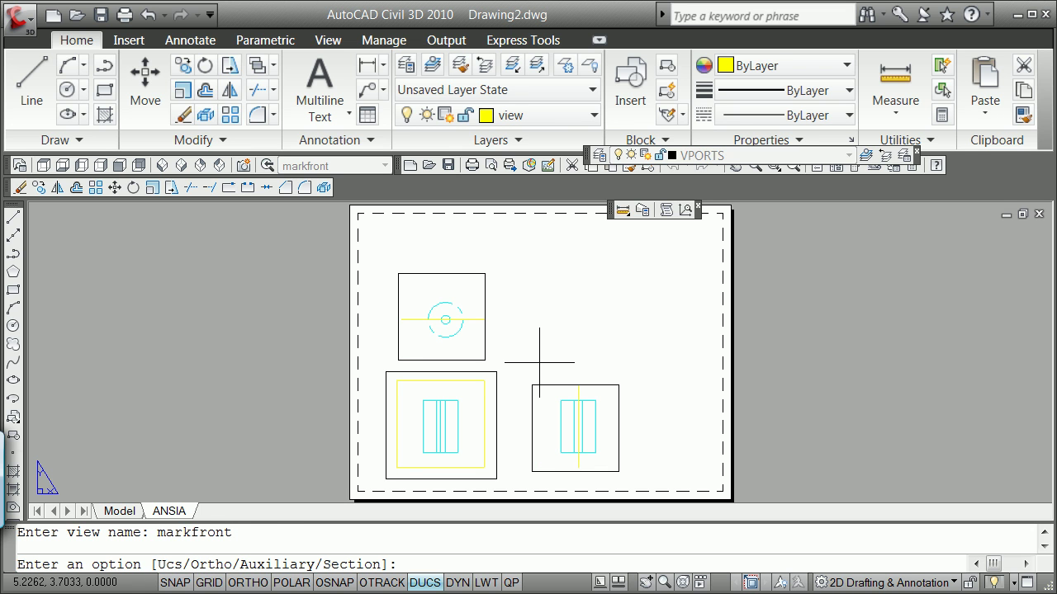
{"action": "key", "text": "Return"}
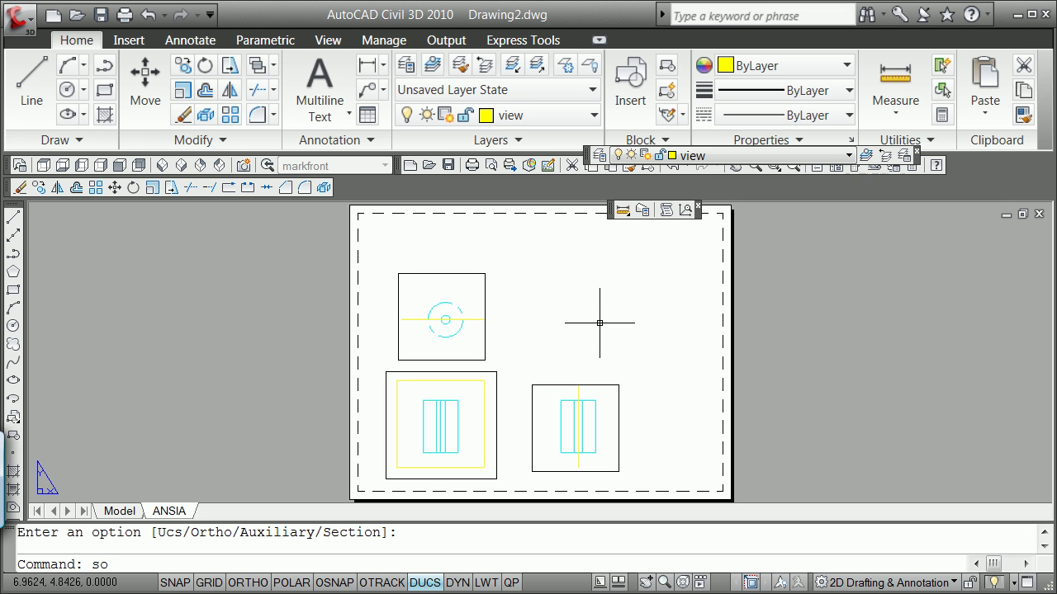
Run SOLDRAW on the viewports to generate profiles with dashed hidden lines.
{"action": "type", "text": "solview"}
{"action": "key", "text": "Return"}
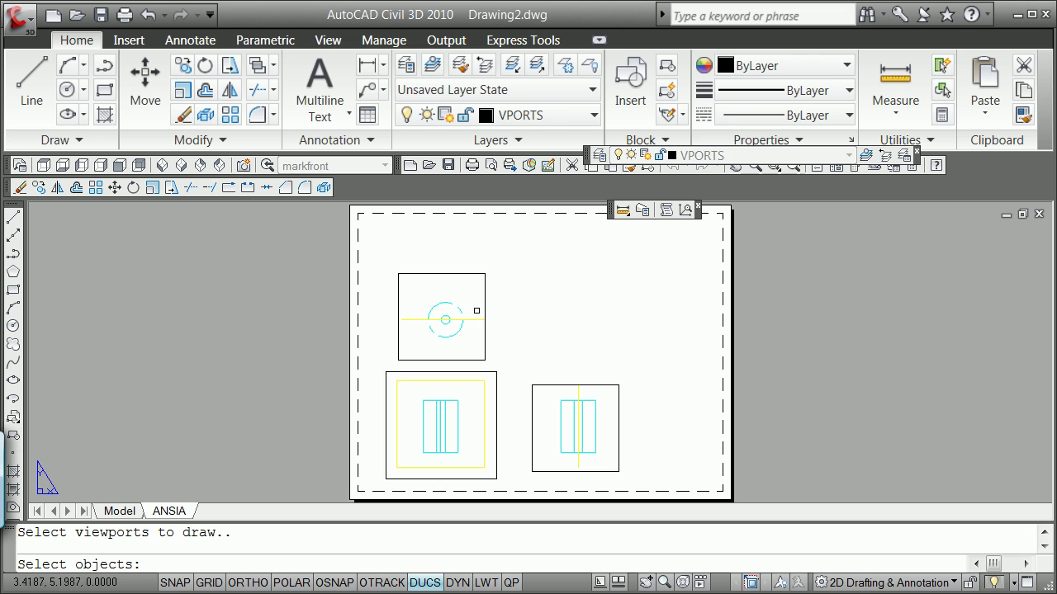
{"action": "left_click", "coordinate": [485, 307]}
{"action": "left_click", "coordinate": [494, 372]}
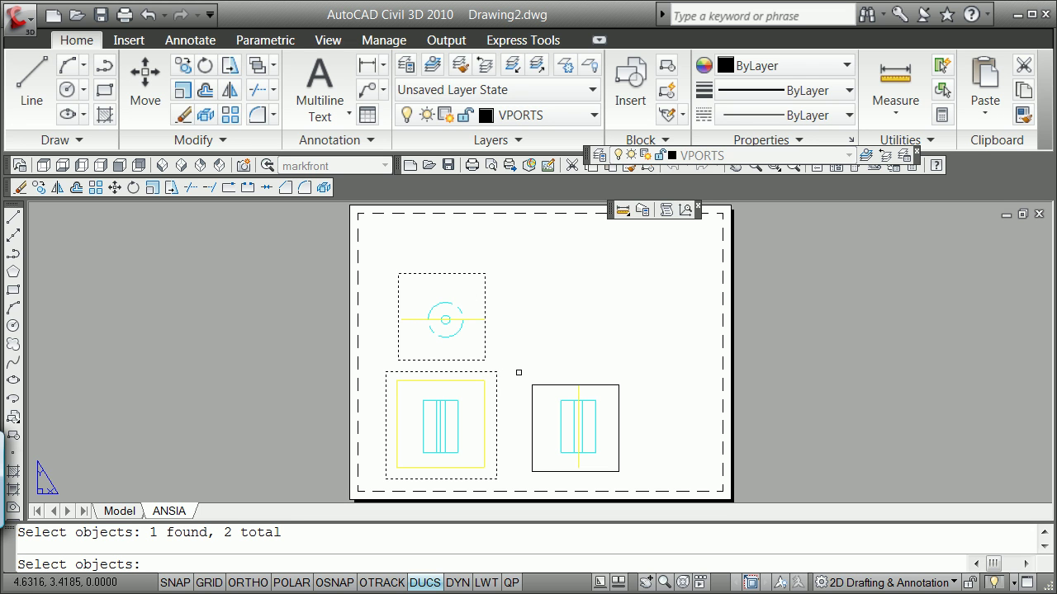
{"action": "key", "text": "Return"}
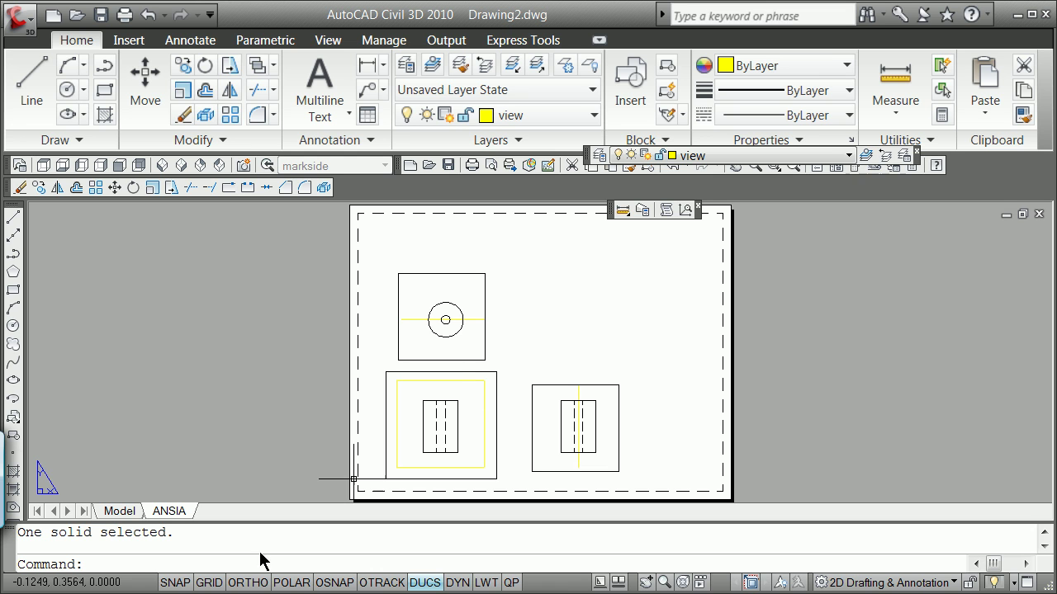
In model space, set VPOINT 1,1,1, shade the solid, and open Layer Properties.
{"action": "left_click", "coordinate": [121, 511]}
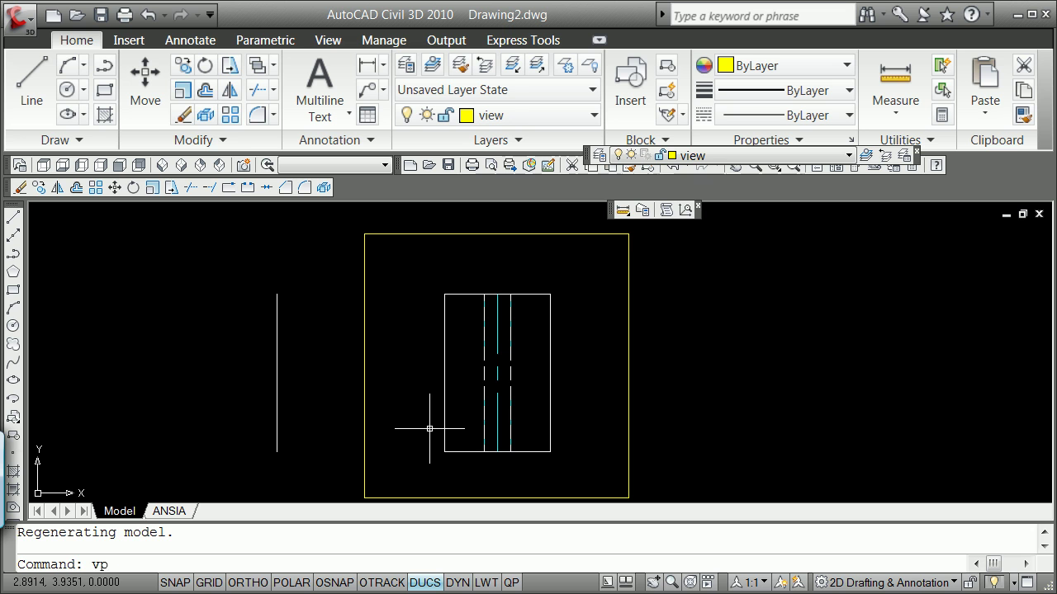
{"action": "type", "text": "oint"}
{"action": "key", "text": "Return"}
{"action": "type", "text": "1,1,"}
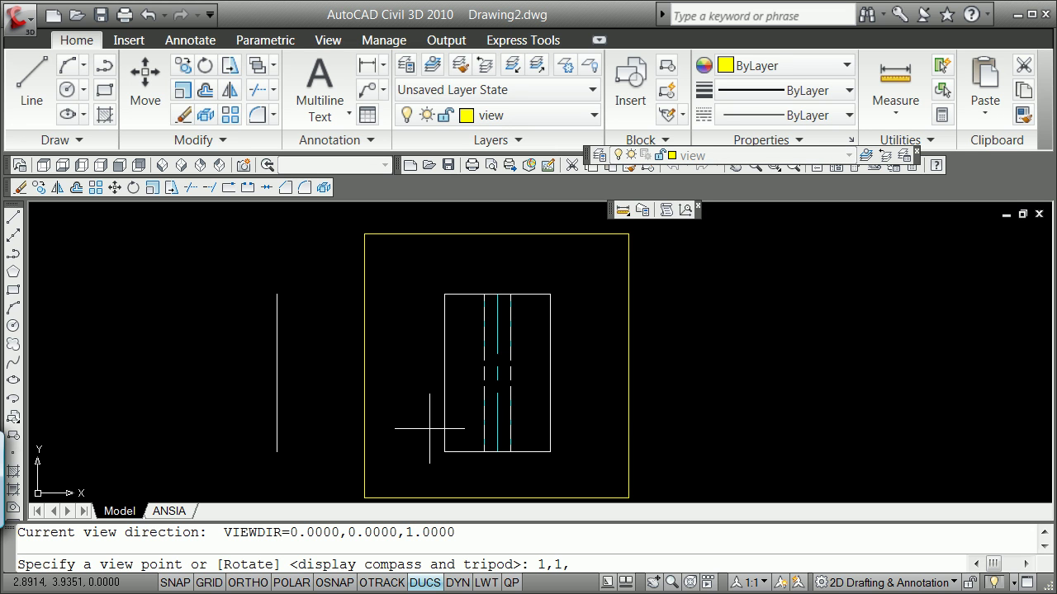
{"action": "type", "text": "1"}
{"action": "key", "text": "Return"}
{"action": "type", "text": "s"}
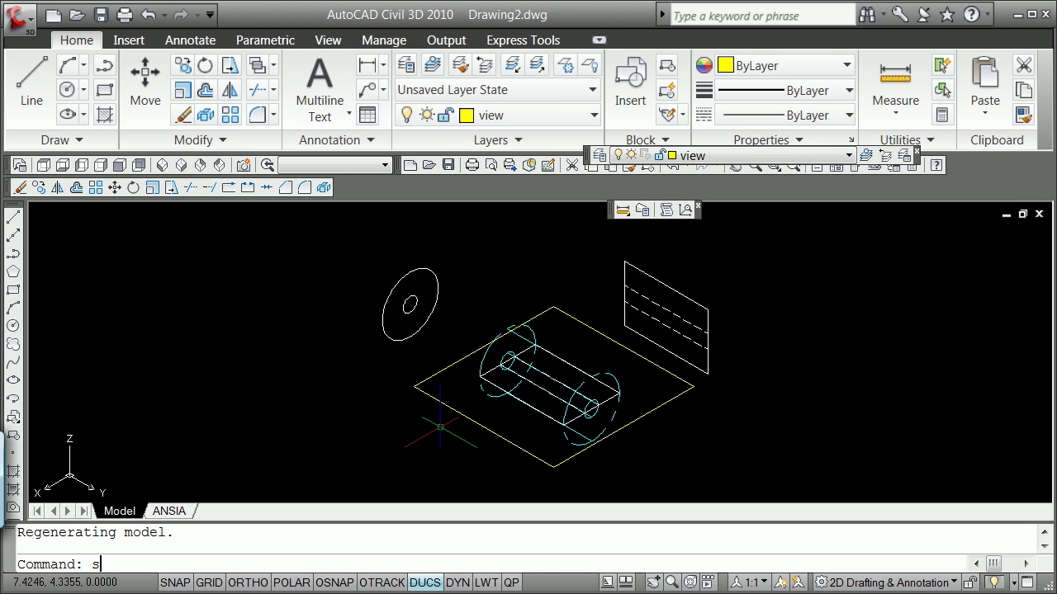
{"action": "type", "text": "hade"}
{"action": "key", "text": "Return"}
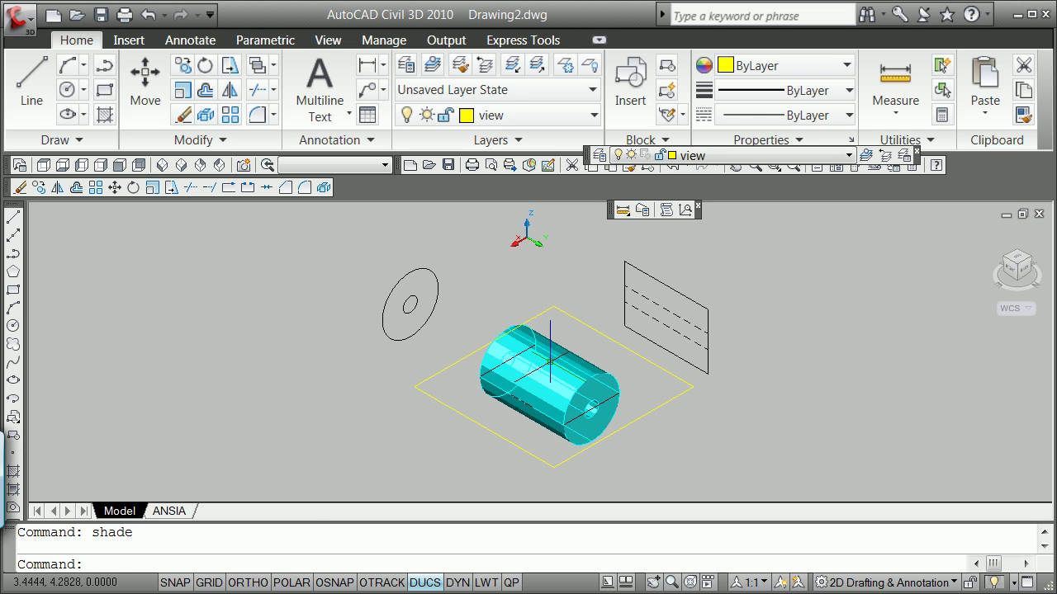
{"action": "left_click", "coordinate": [596, 156]}
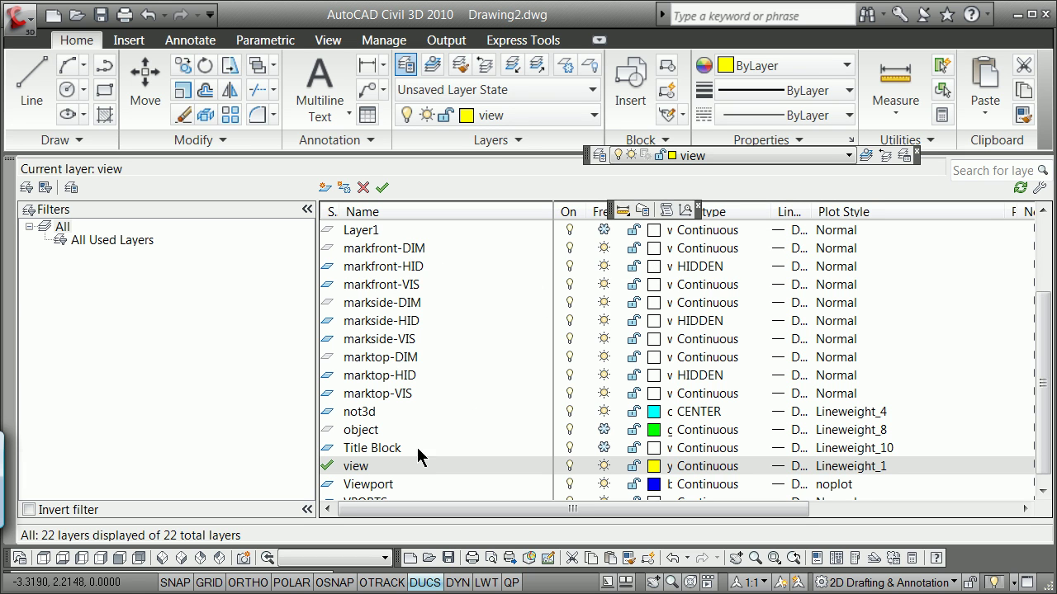
Freeze the not3d layer to hide the 3D solid, leaving only the flat profiles.
{"action": "left_click_drag", "start_coordinate": [1042, 448], "coordinate": [1052, 347]}
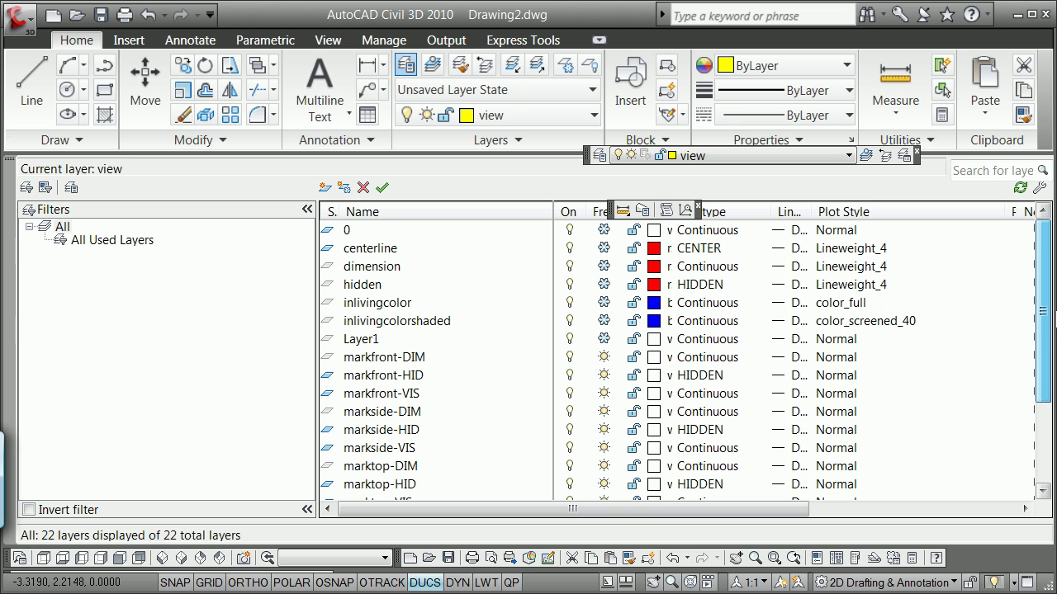
{"action": "scroll", "coordinate": [1043, 371], "scroll_direction": "down", "scroll_amount": 2}
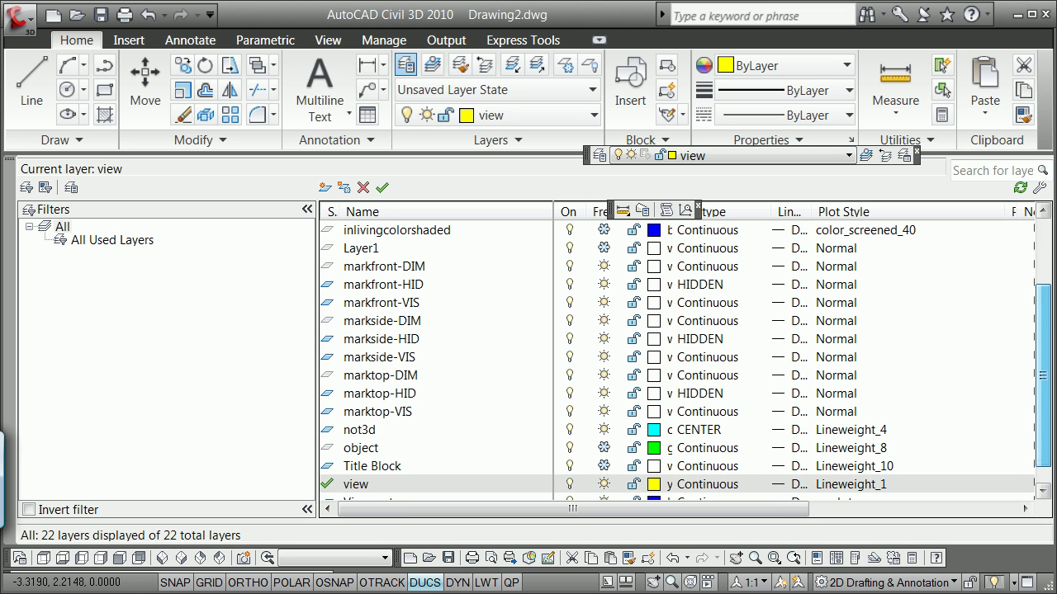
{"action": "left_click", "coordinate": [604, 430]}
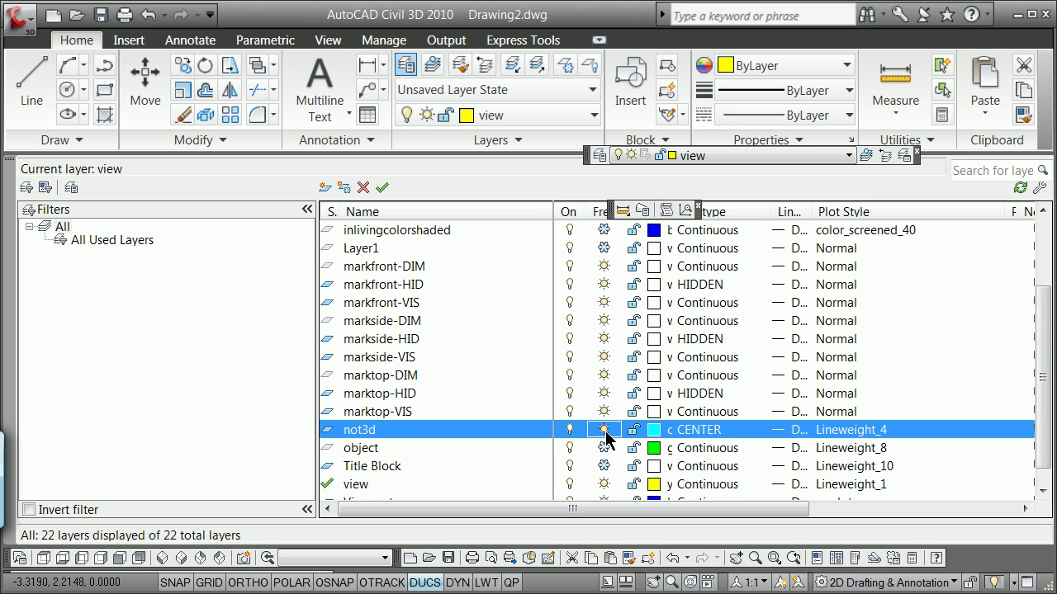
{"action": "left_click", "coordinate": [6, 165]}
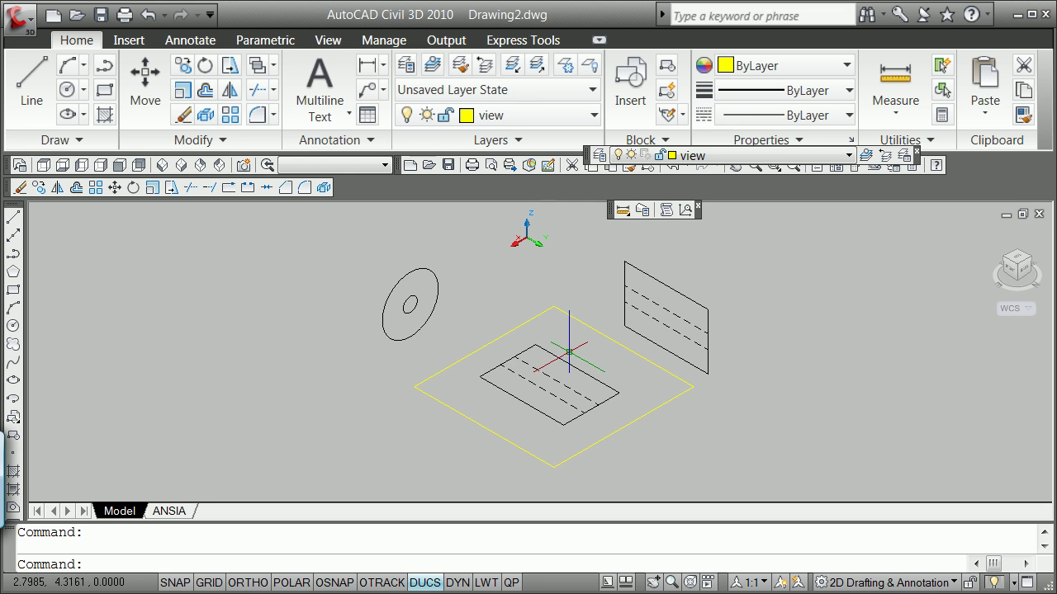
{"action": "scroll", "coordinate": [568, 354], "scroll_direction": "up", "scroll_amount": 2}
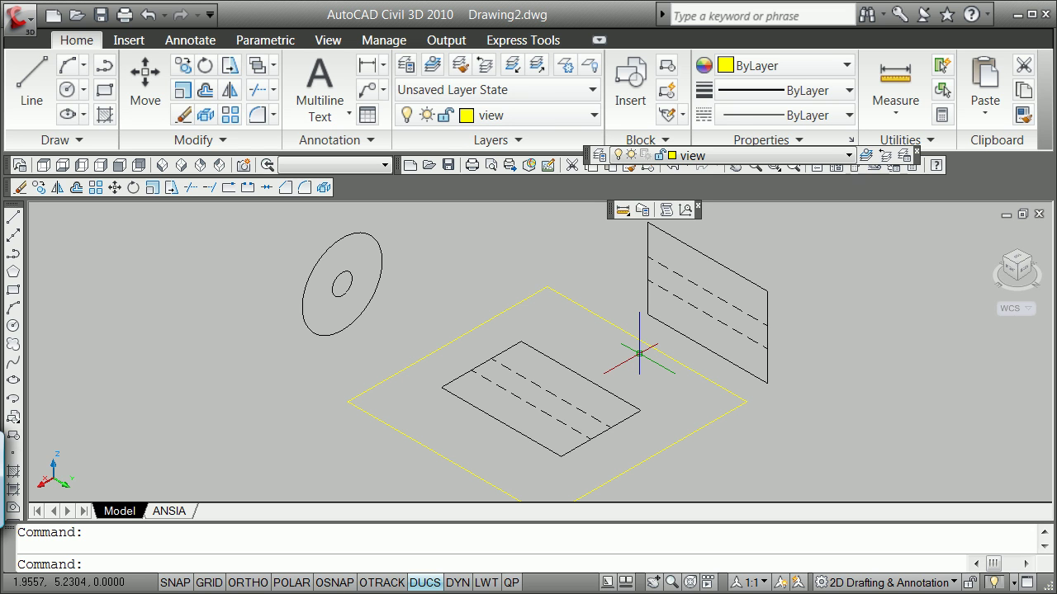
Return to the ANSIA layout in paper space (PS) and select all three viewport borders.
{"action": "left_click", "coordinate": [169, 511]}
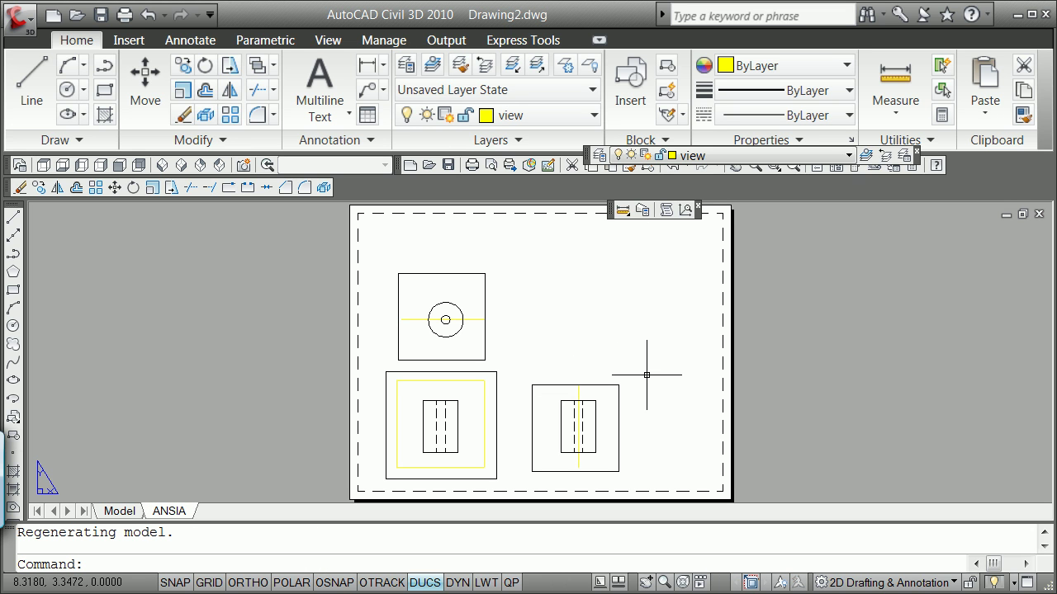
{"action": "type", "text": "ps"}
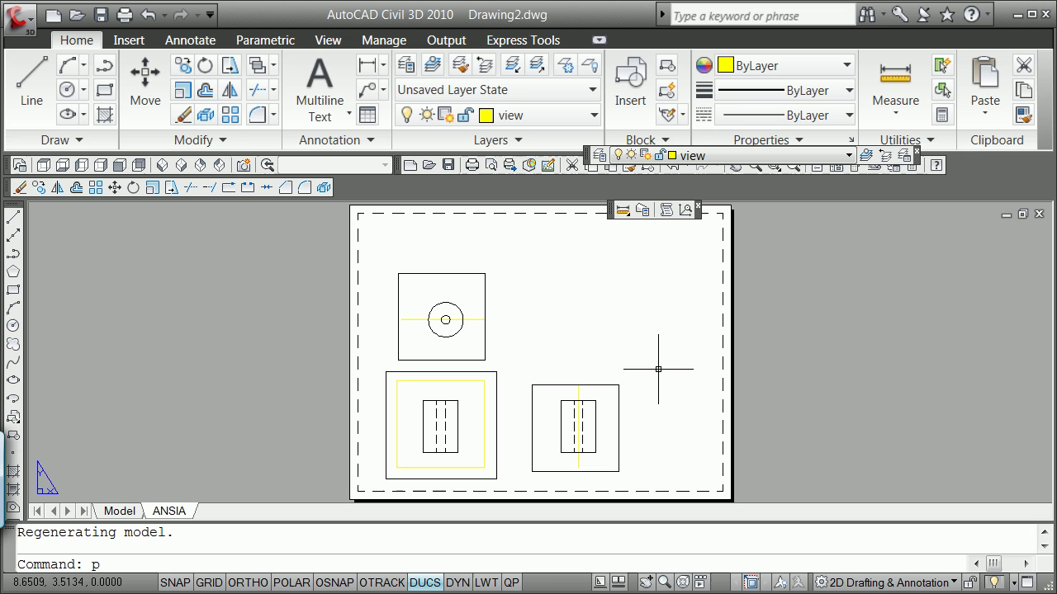
{"action": "key", "text": "Return"}
{"action": "left_click", "coordinate": [618, 385]}
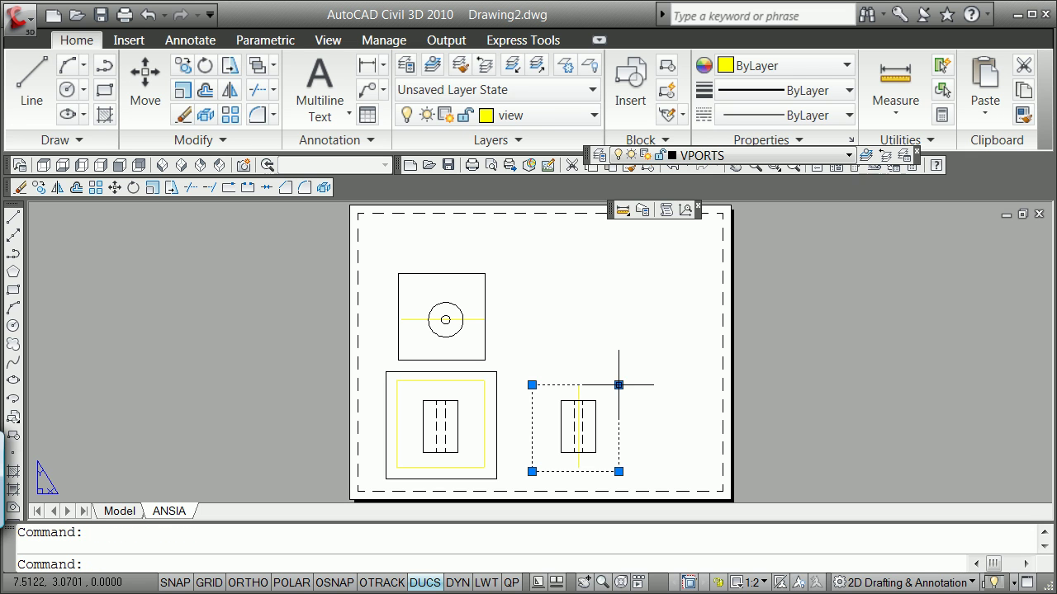
{"action": "left_click", "coordinate": [496, 371]}
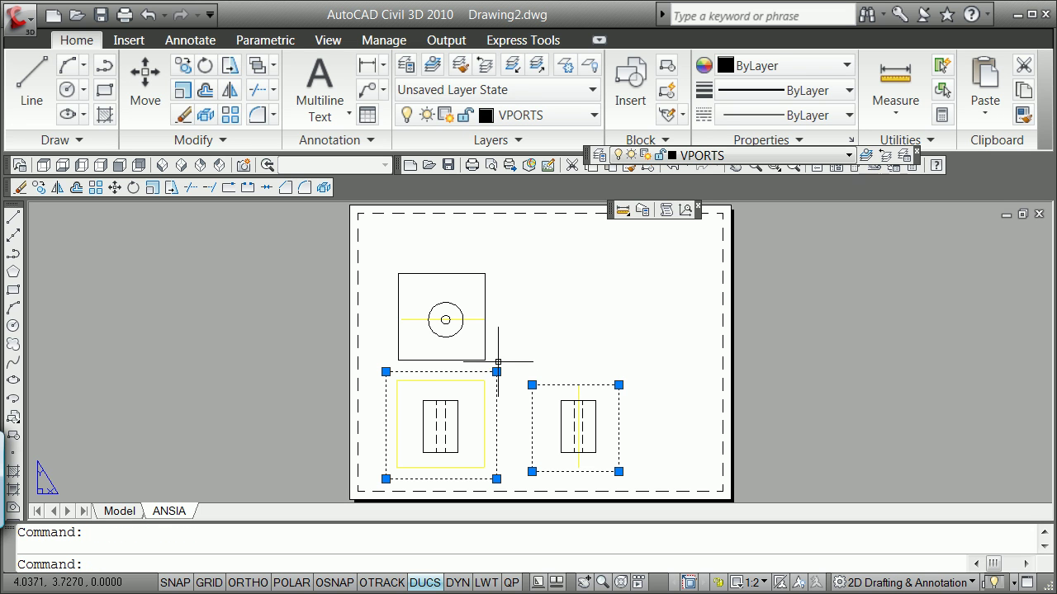
{"action": "left_click", "coordinate": [485, 301]}
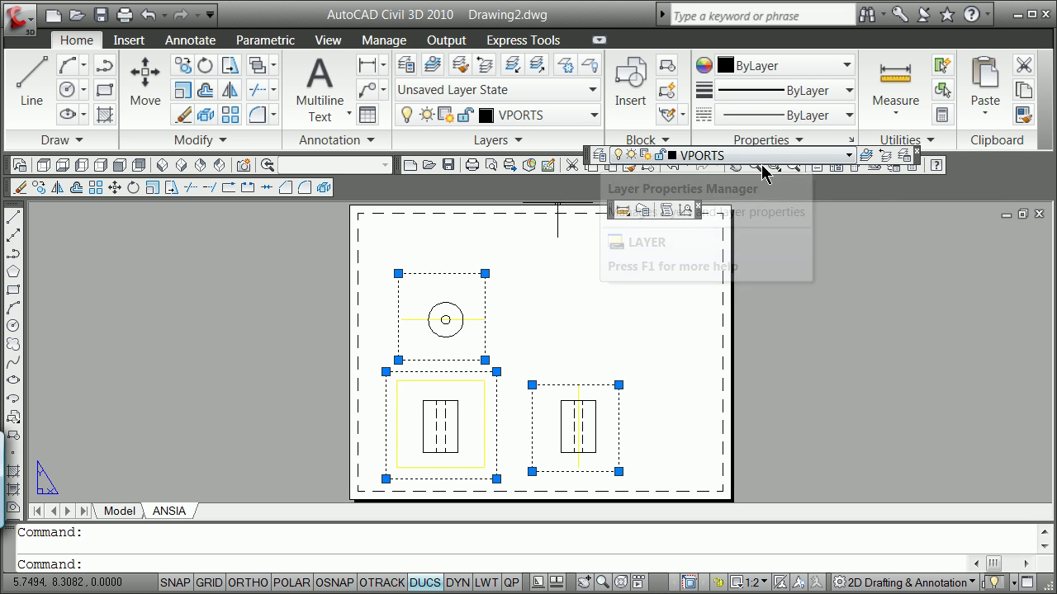
Turn off the VPORTS layer so the three views show no viewport borders.
{"action": "left_click", "coordinate": [599, 156]}
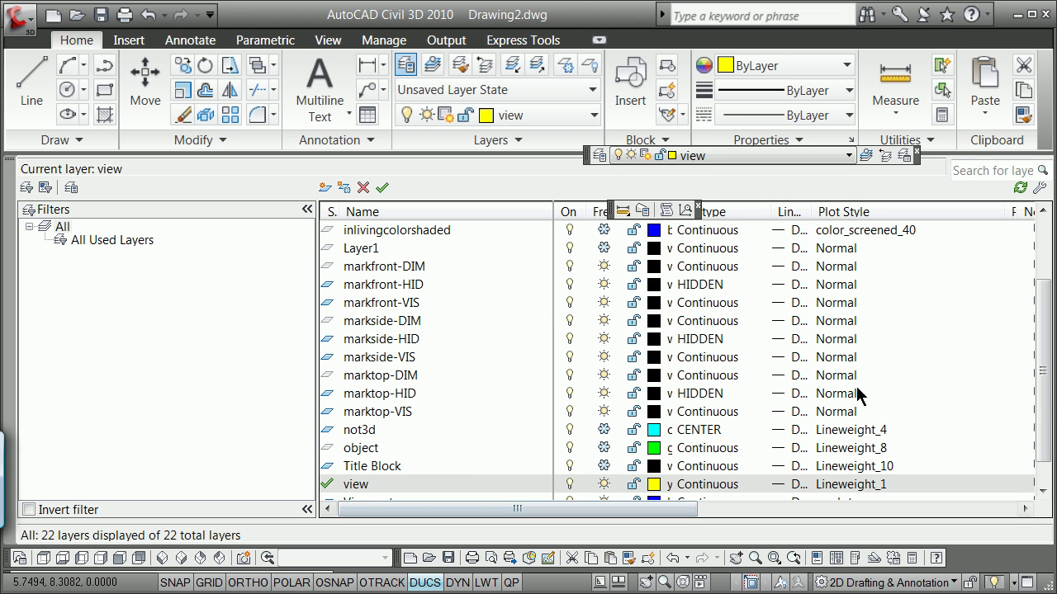
{"action": "scroll", "coordinate": [1044, 368], "scroll_direction": "down", "scroll_amount": 1}
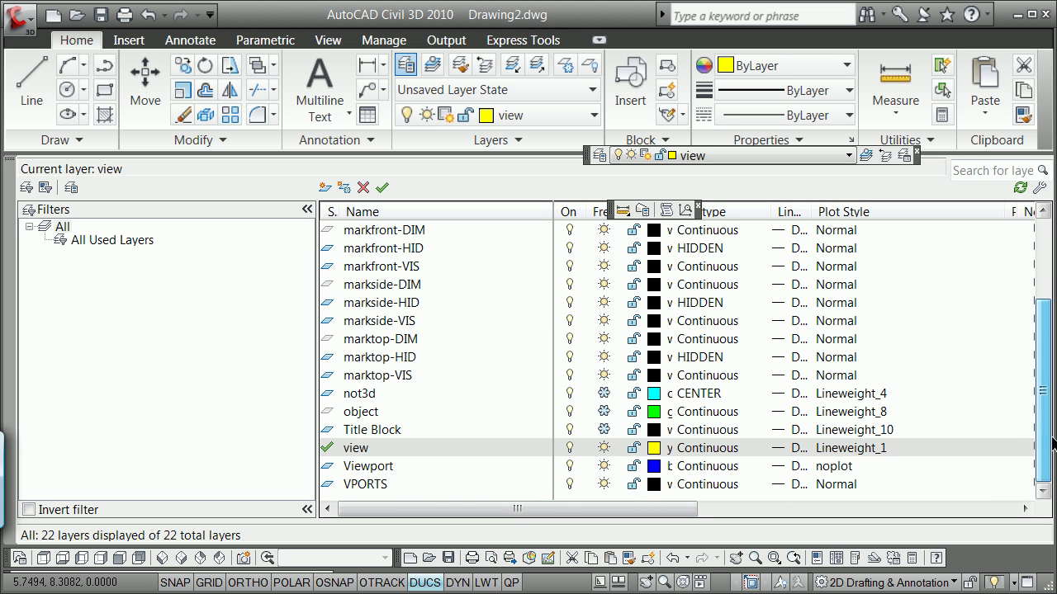
{"action": "left_click", "coordinate": [563, 485]}
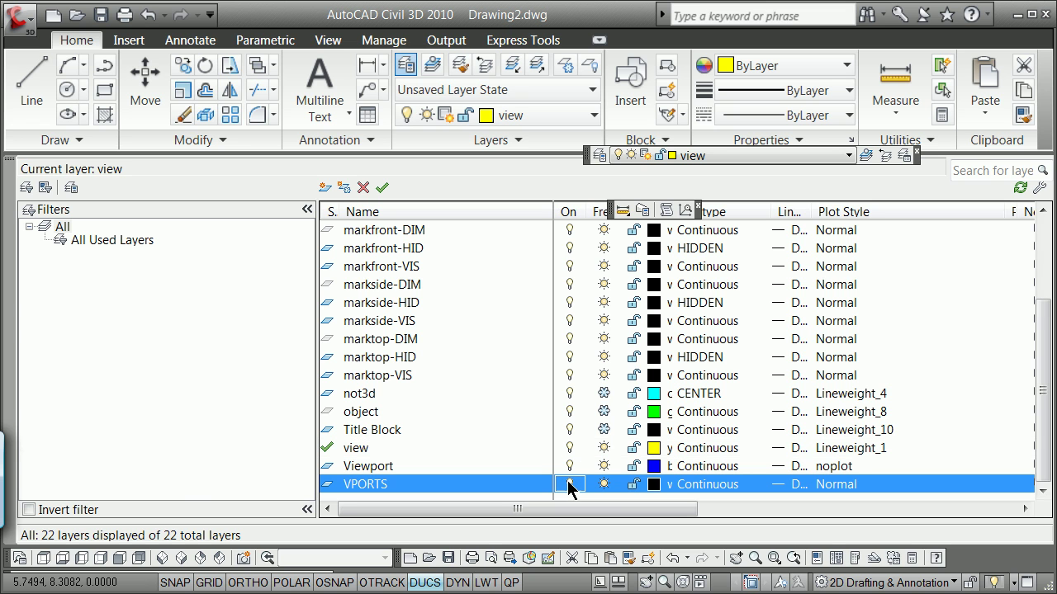
{"action": "left_click", "coordinate": [10, 169]}
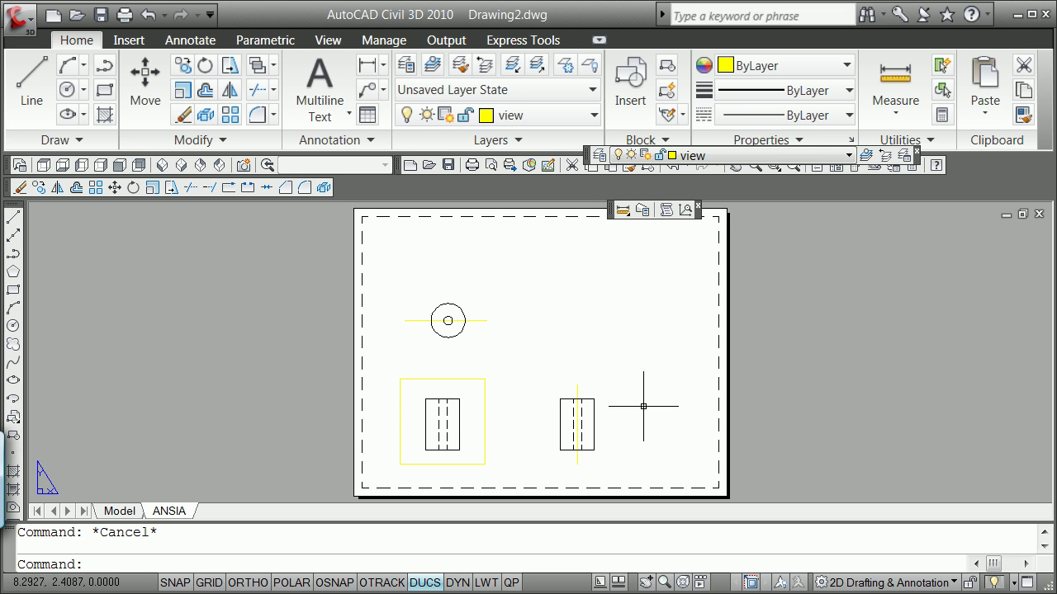